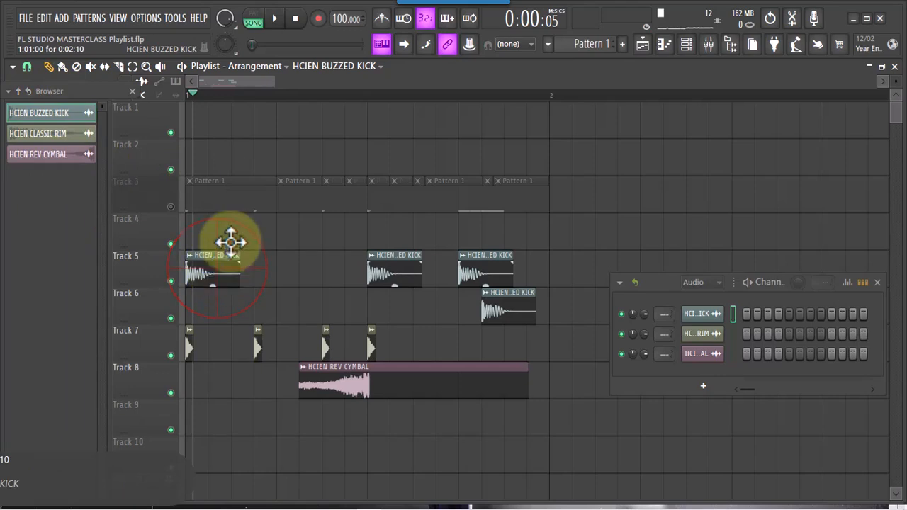
# Delete the HCIEN BUZZED KICK, HCIEN REV CYMBAL and HCIEN CLASSIC RIM sample channels from the project, along with their playlist clips
pyautogui.rightClick(79, 117)
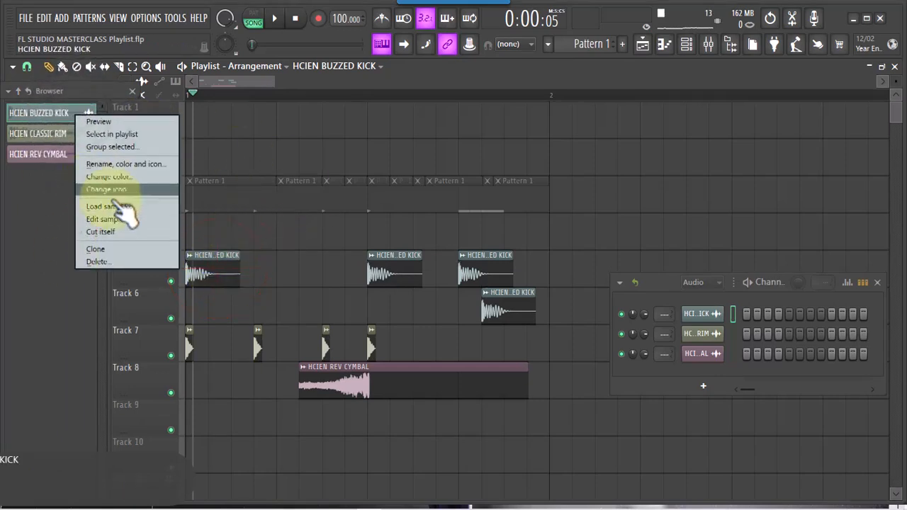
pyautogui.click(119, 260)
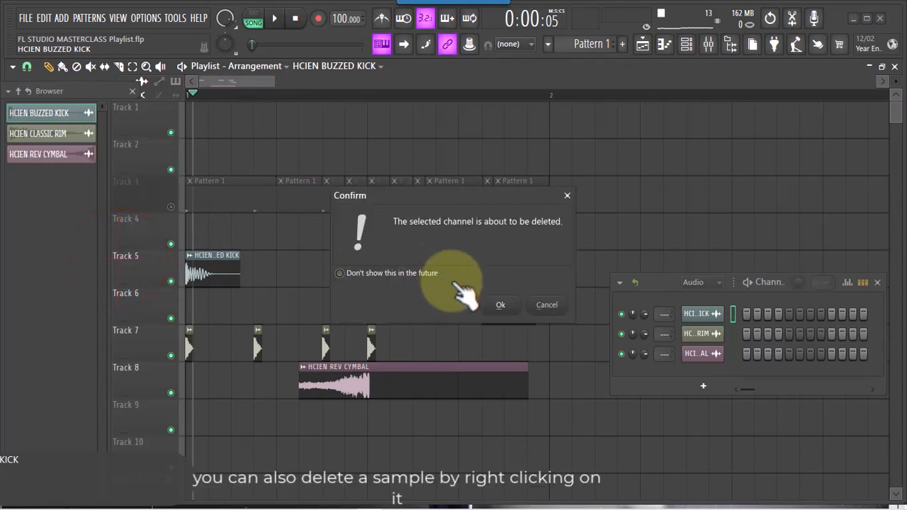
pyautogui.click(500, 306)
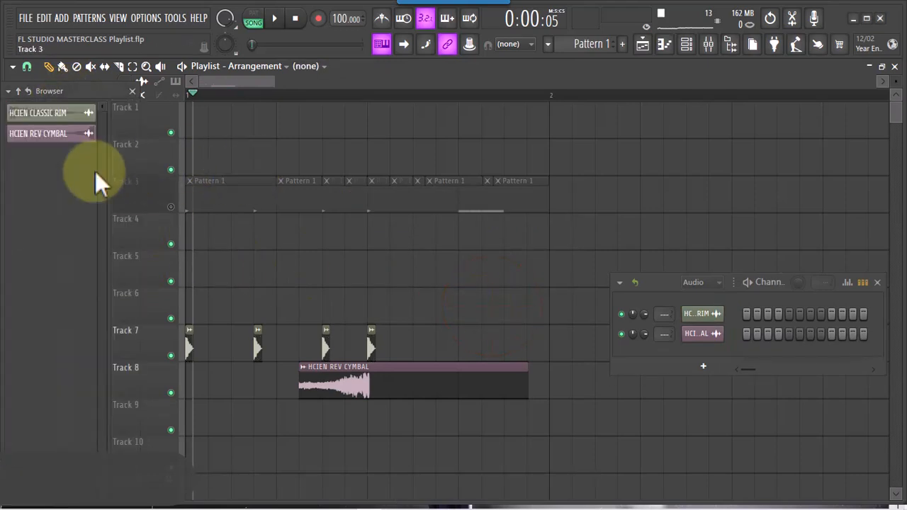
pyautogui.click(68, 136)
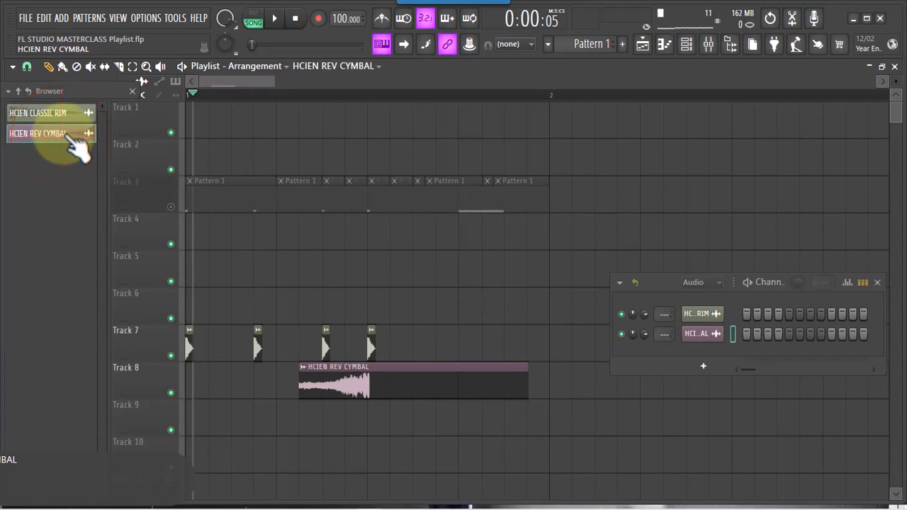
pyautogui.rightClick(69, 135)
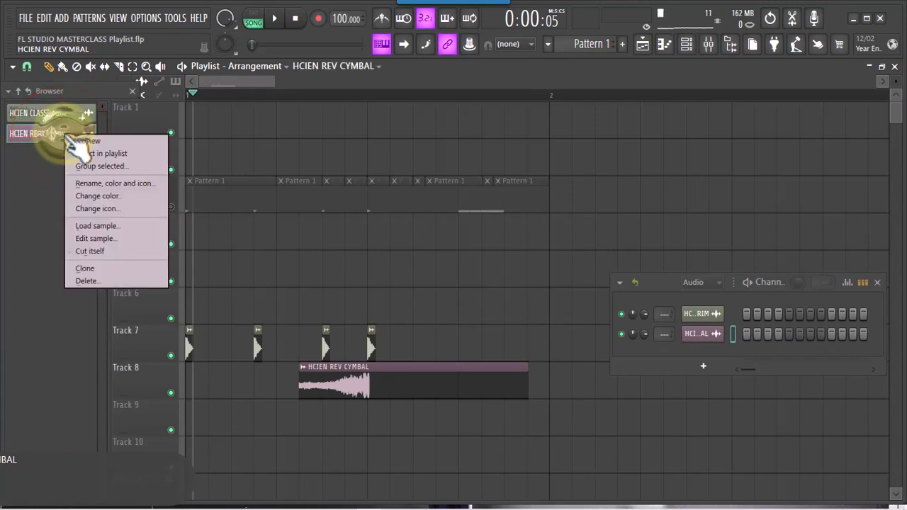
pyautogui.click(91, 280)
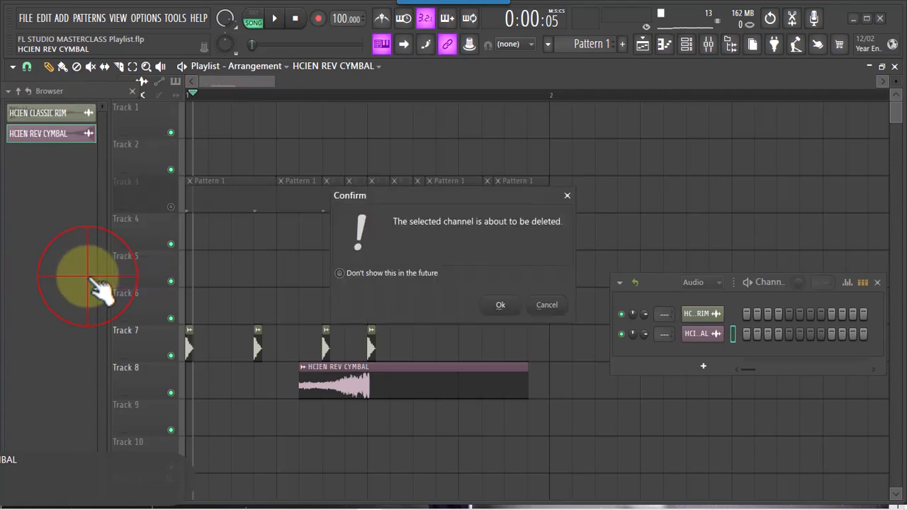
pyautogui.click(500, 304)
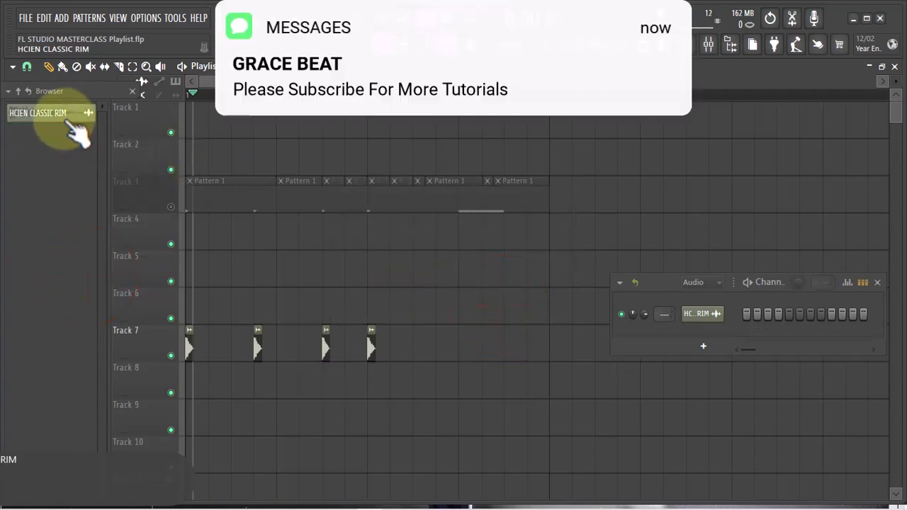
pyautogui.rightClick(67, 122)
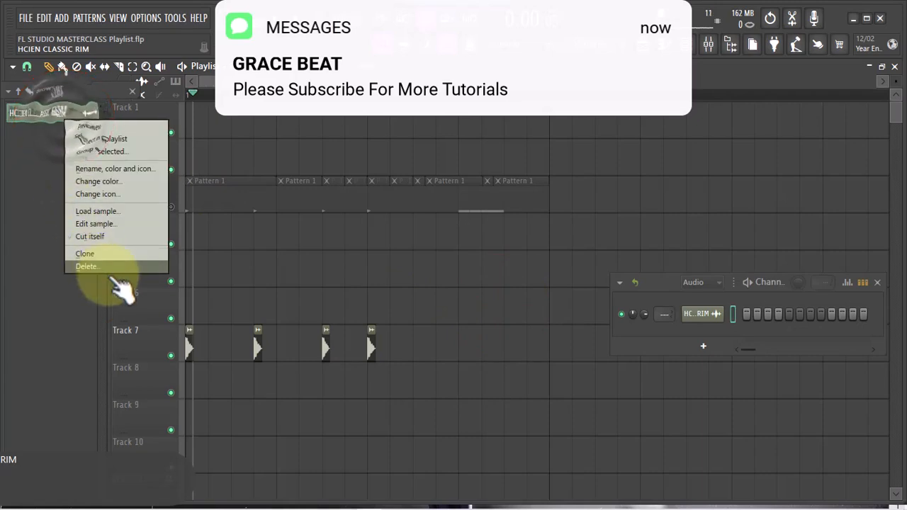
pyautogui.click(86, 267)
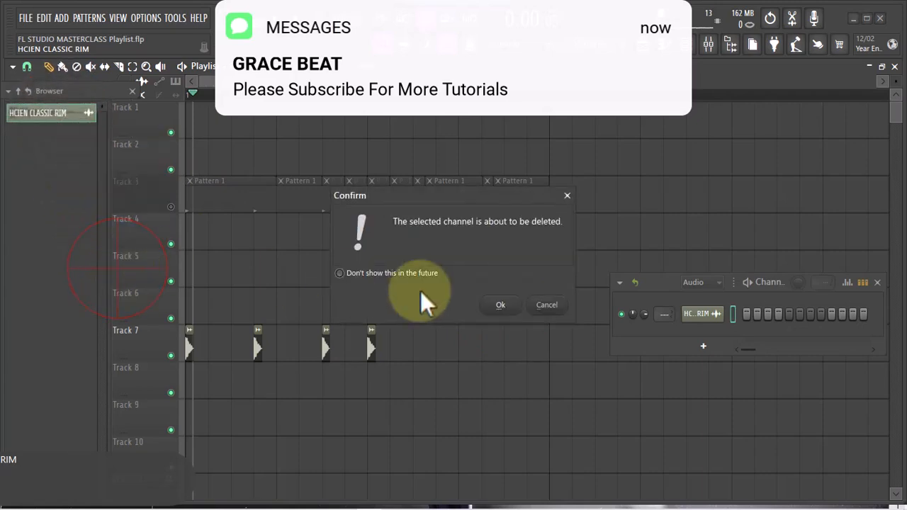
pyautogui.click(501, 306)
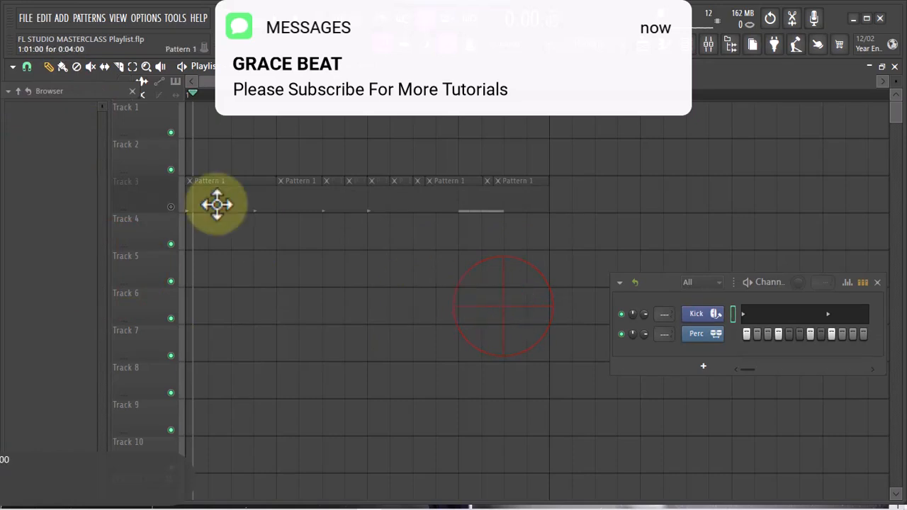
# Unmute Track 3 in the playlist and play the arrangement from the start to hear its Pattern 1 clips
pyautogui.click(170, 207)
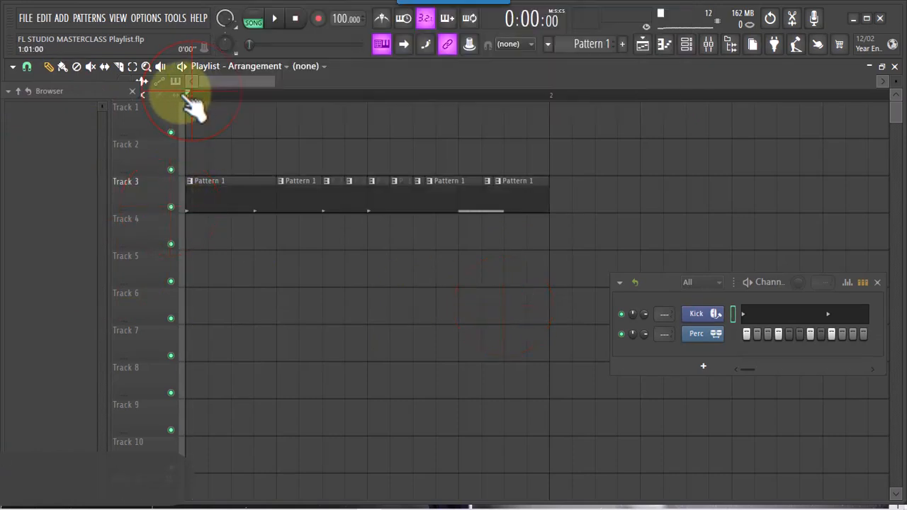
pyautogui.press('space')
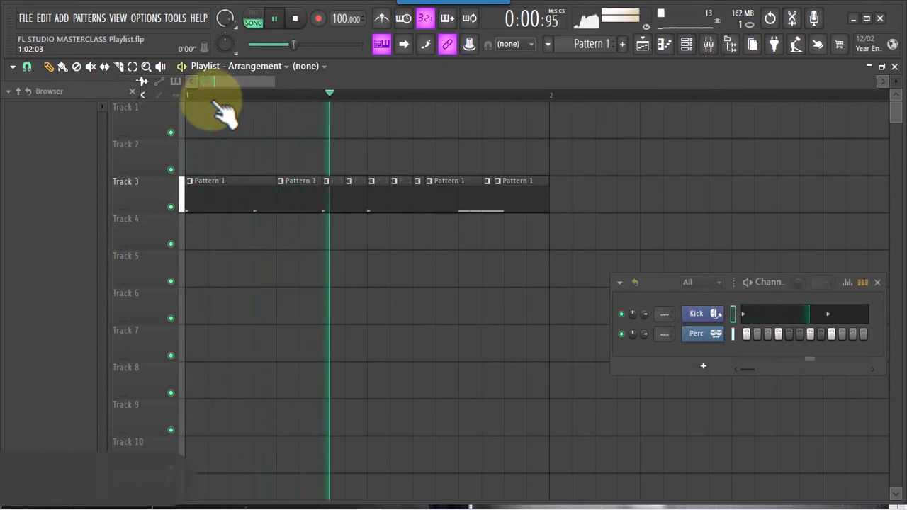
pyautogui.press('space')
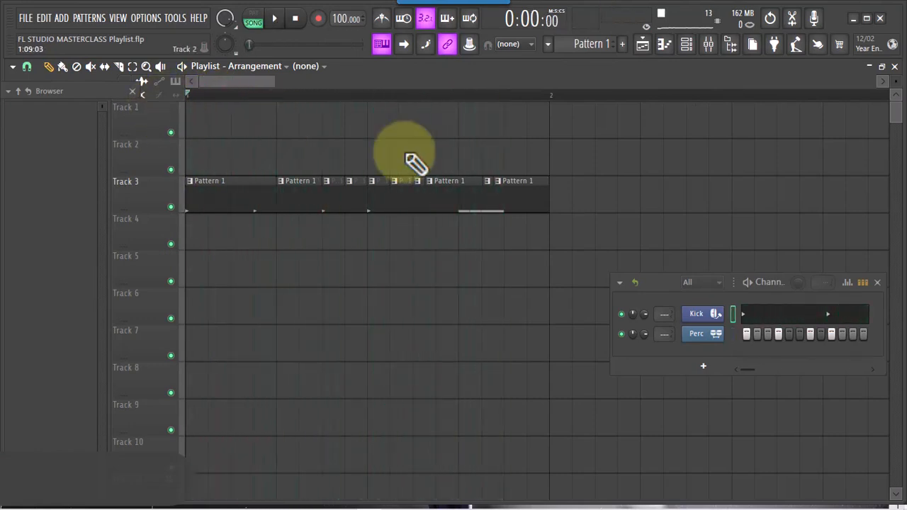
# Replace the Kick channel's piano roll notes in Pattern 1 with a fill on each 4 steps
pyautogui.moveTo(662, 283); pyautogui.dragTo(476, 162)
pyautogui.click(579, 188)
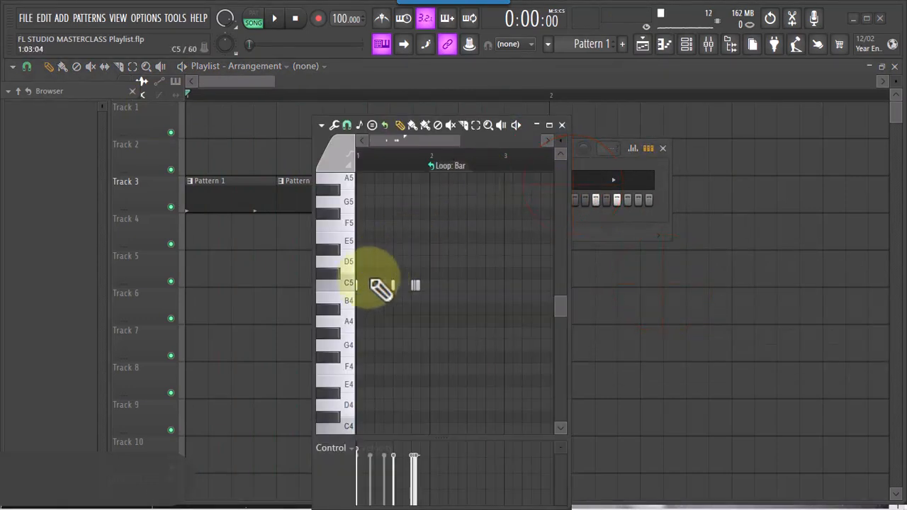
pyautogui.click(563, 125)
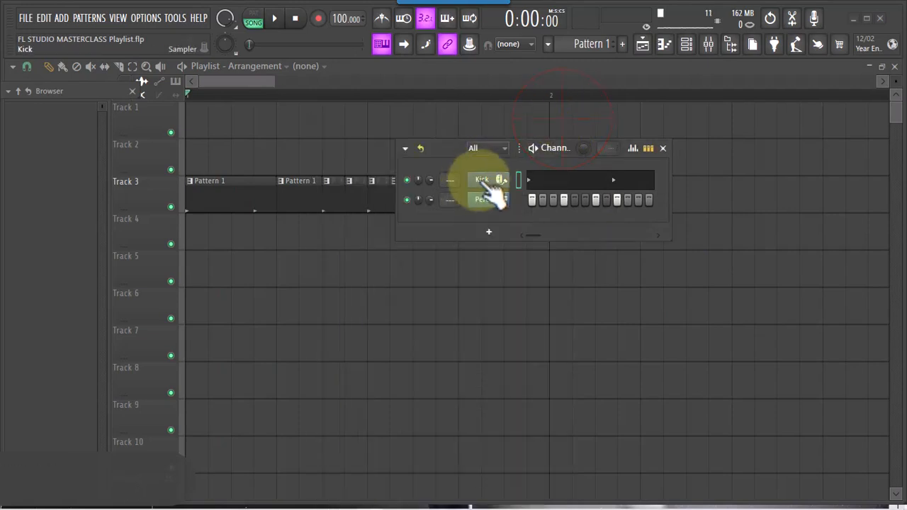
pyautogui.rightClick(488, 180)
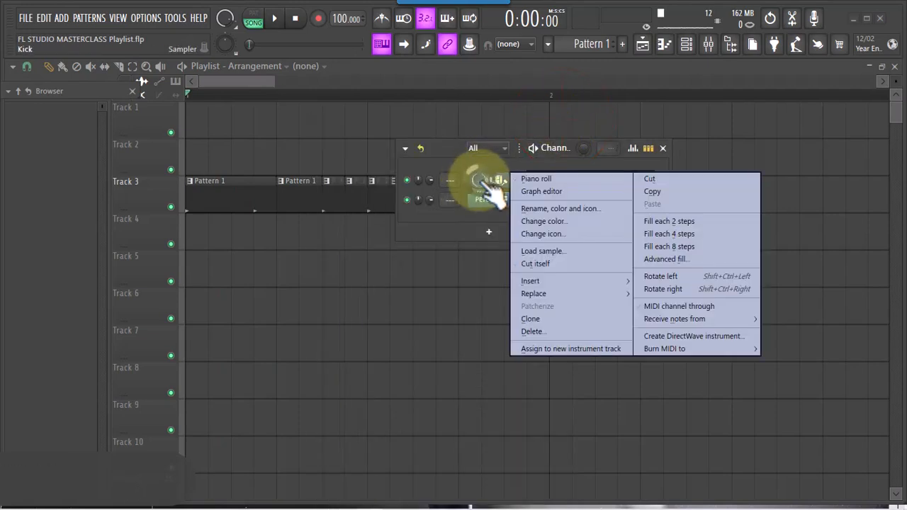
pyautogui.click(691, 234)
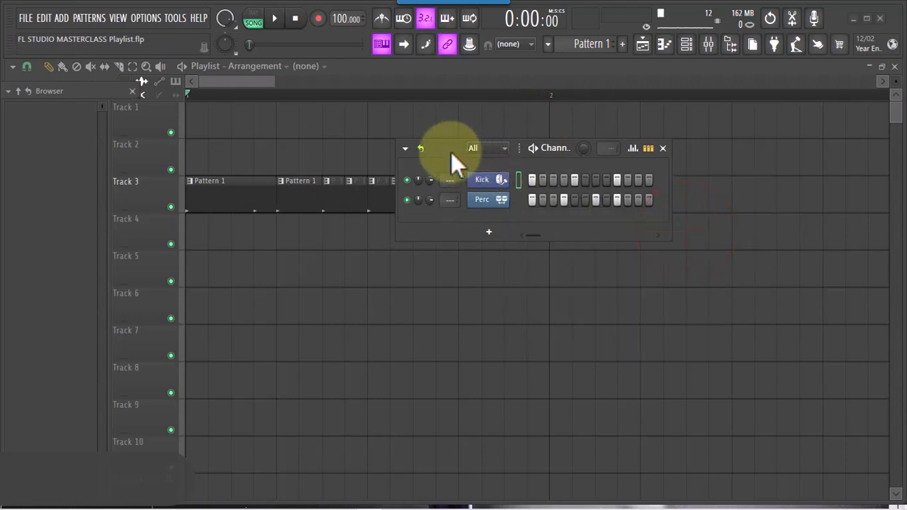
# Widen the Channel rack to show more steps and add Perc hits on steps 12 and 15 of Pattern 1
pyautogui.moveTo(446, 149); pyautogui.dragTo(411, 120)
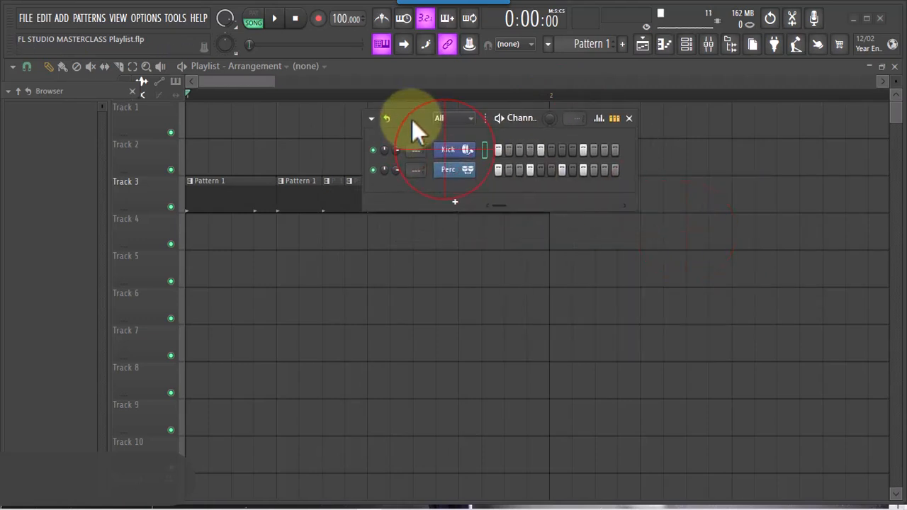
pyautogui.click(453, 149)
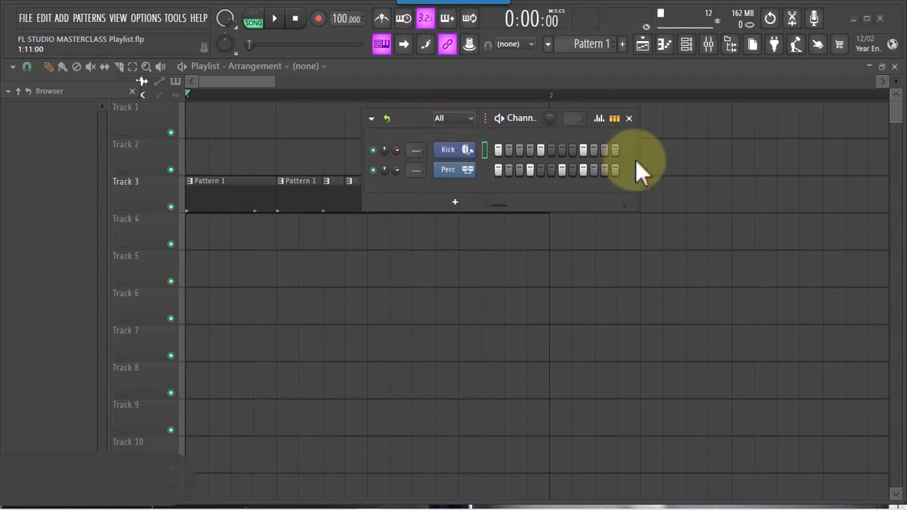
pyautogui.moveTo(637, 162); pyautogui.dragTo(764, 149)
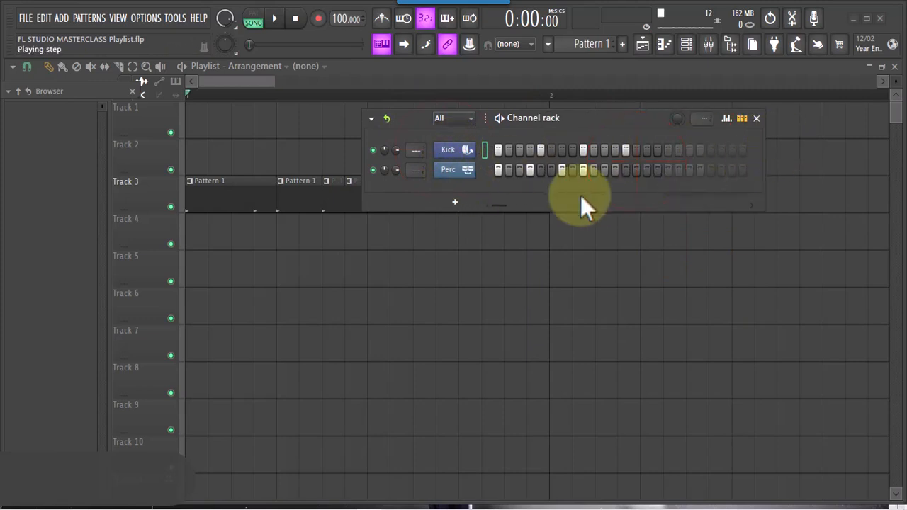
pyautogui.click(616, 169)
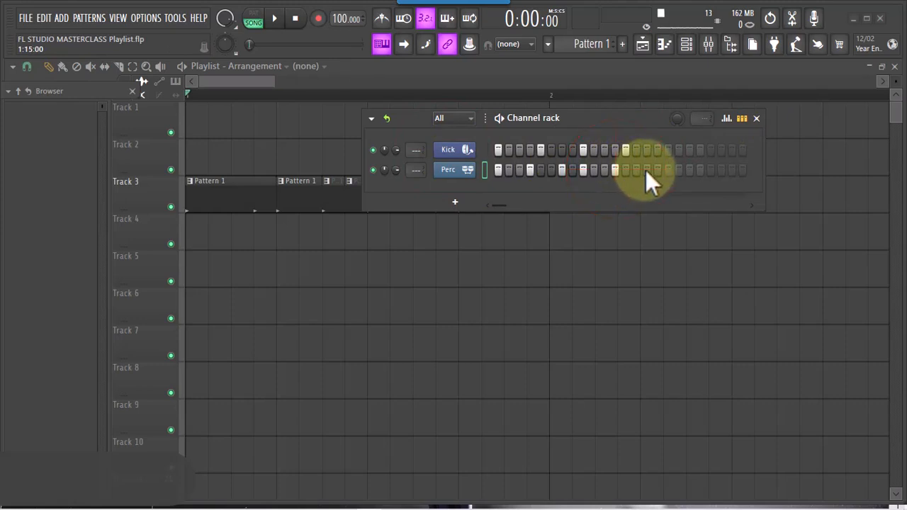
pyautogui.click(646, 170)
# Play back the edited pattern while reapplying the 4-step fill to the Kick channel, and close the Channel rack
pyautogui.press('space')
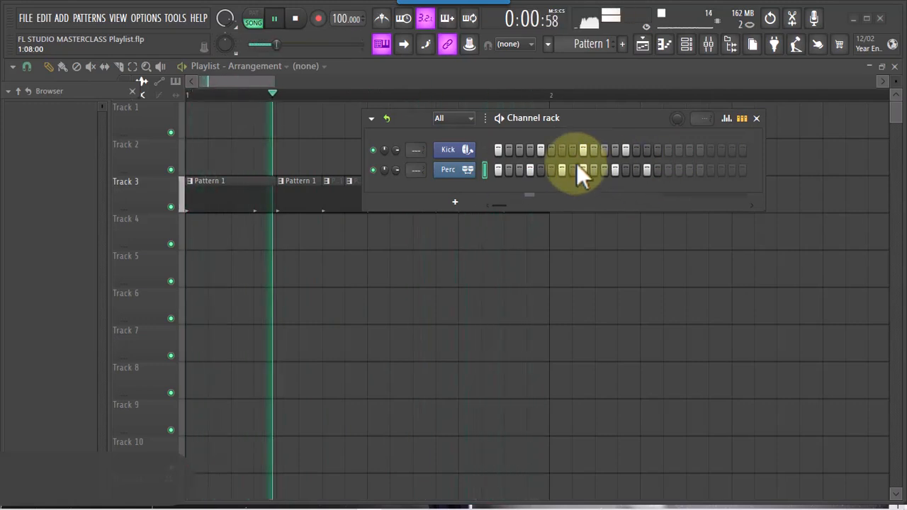
pyautogui.rightClick(448, 149)
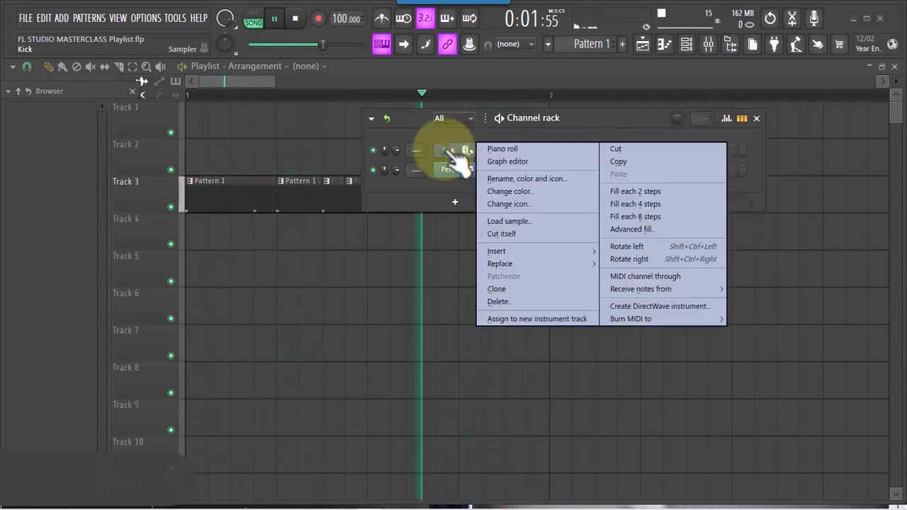
pyautogui.click(609, 204)
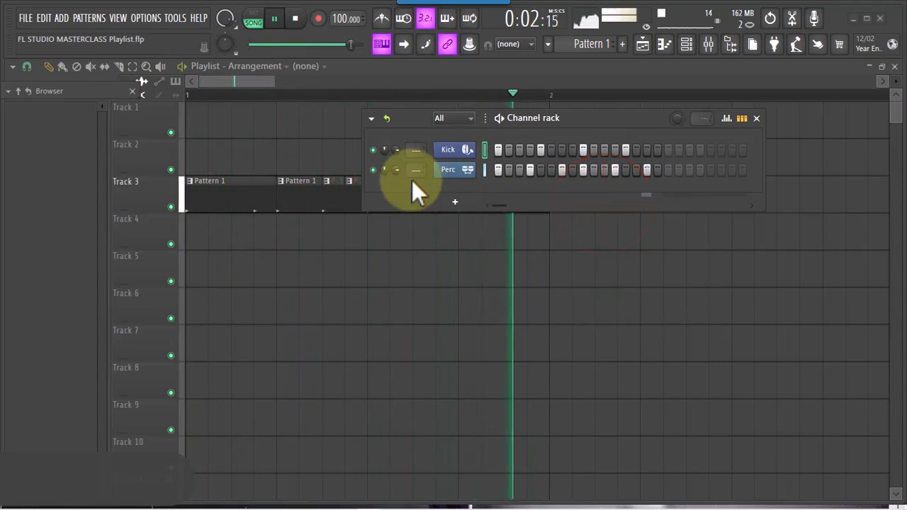
pyautogui.press('space')
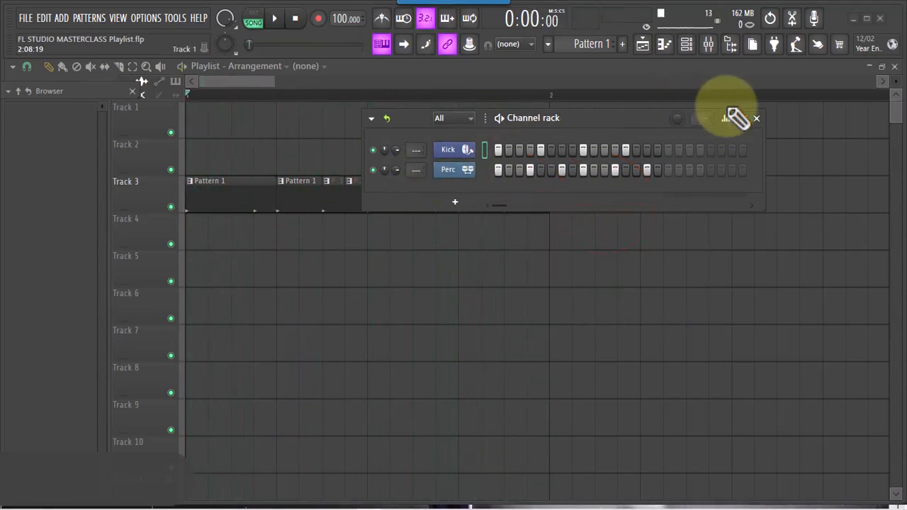
pyautogui.click(756, 118)
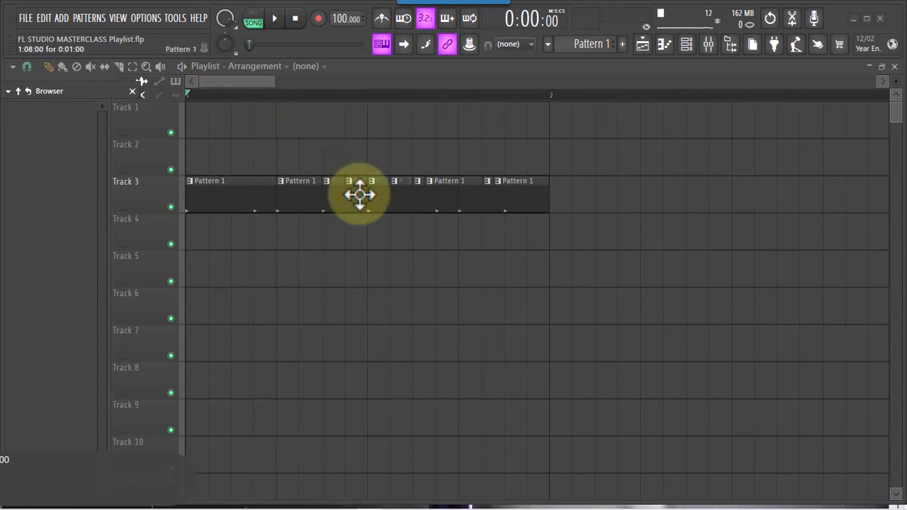
# Collapse the RIM folder in the sample browser and open the FX folder of HCIEN ATAYA VOL 3
pyautogui.moveTo(61, 90)
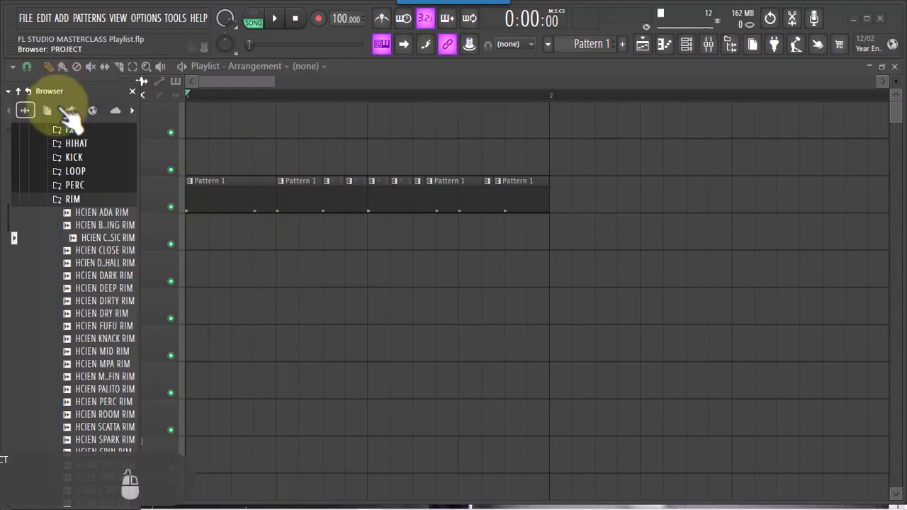
pyautogui.click(67, 200)
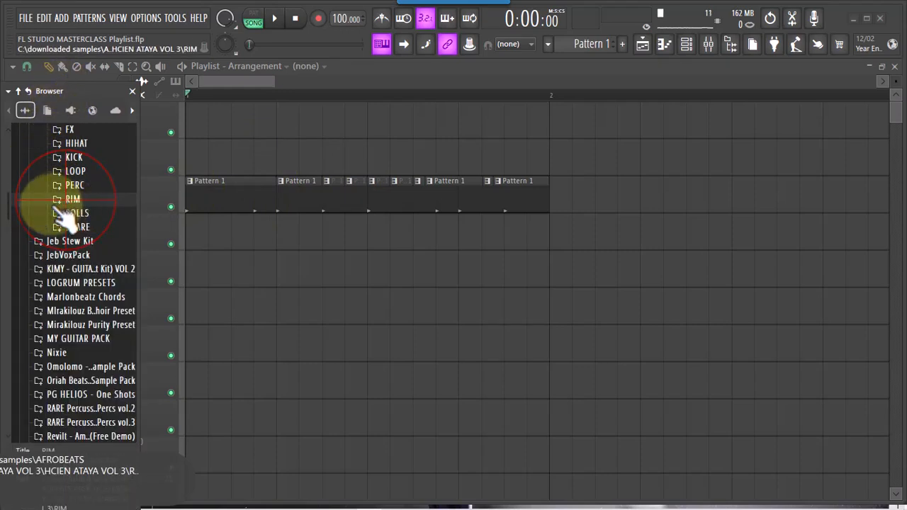
pyautogui.moveTo(7, 214); pyautogui.dragTo(6, 208)
pyautogui.click(83, 237)
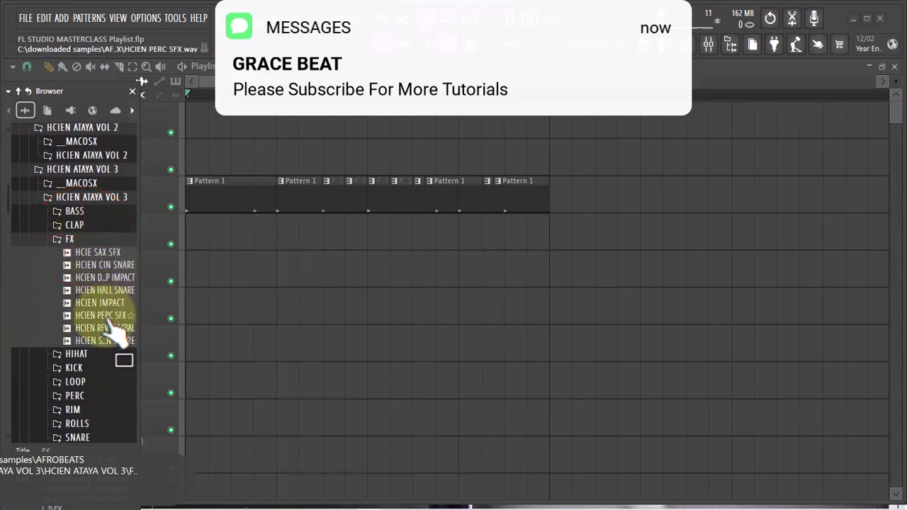
# Audition the cymbal, impact and percussion FX samples and place HCIEN REV CYMBAL on Track 5 at the start of bar 1
pyautogui.click(112, 328)
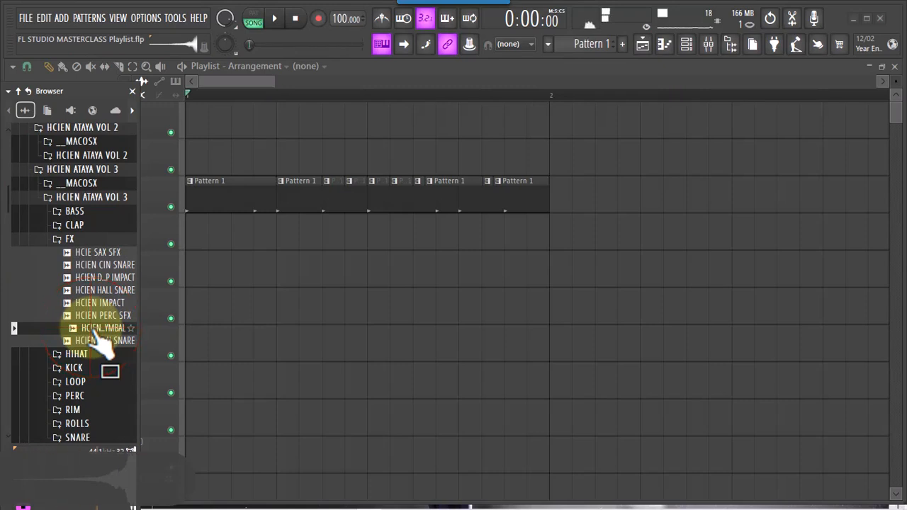
pyautogui.click(98, 316)
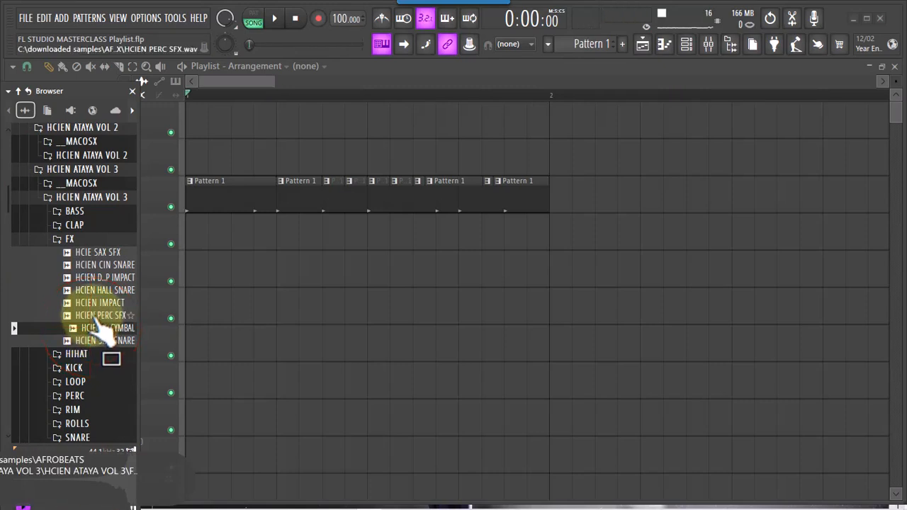
pyautogui.click(99, 305)
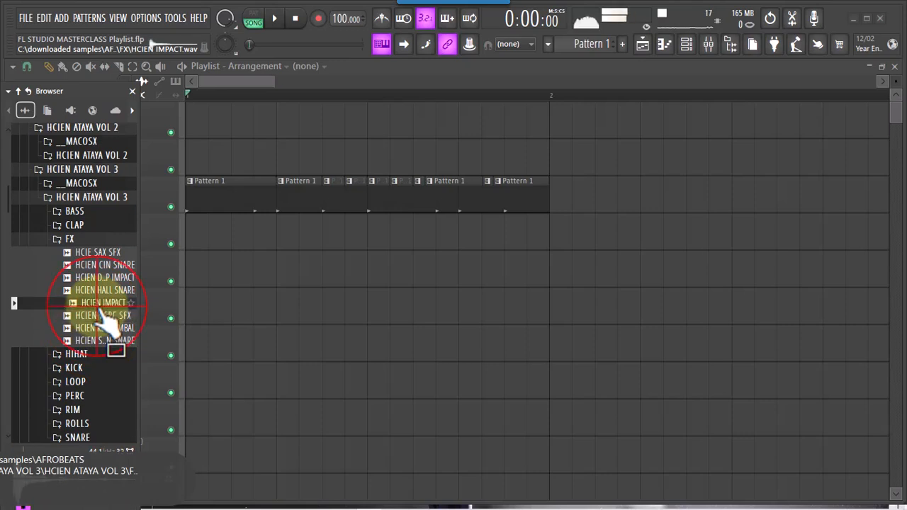
pyautogui.click(103, 315)
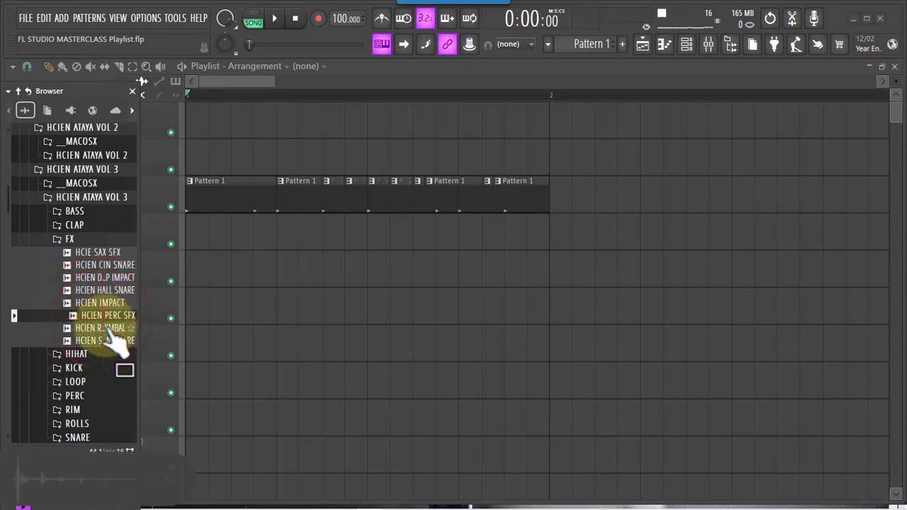
pyautogui.click(106, 328)
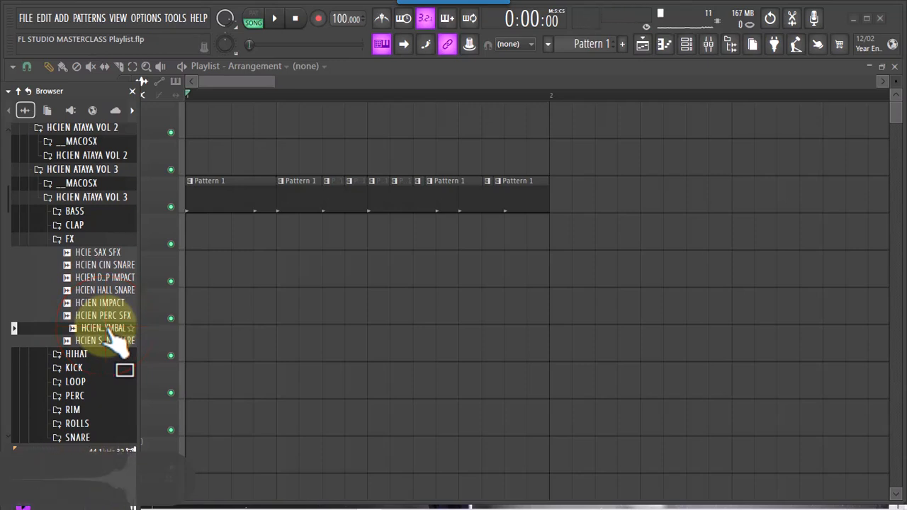
pyautogui.moveTo(110, 331); pyautogui.dragTo(140, 299)
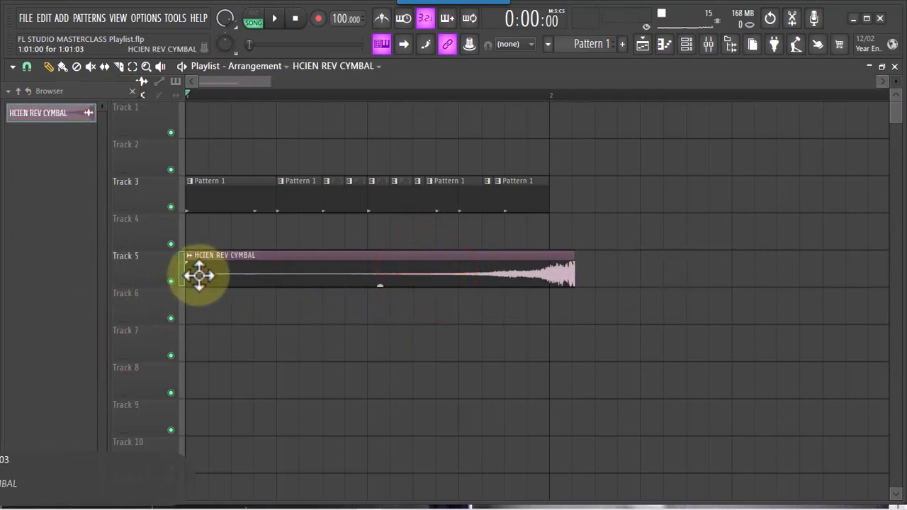
# Trim the start of the HCIEN REV CYMBAL clip to step 9 and move the shortened clip back to start at step 5
pyautogui.moveTo(186, 279); pyautogui.dragTo(374, 287)
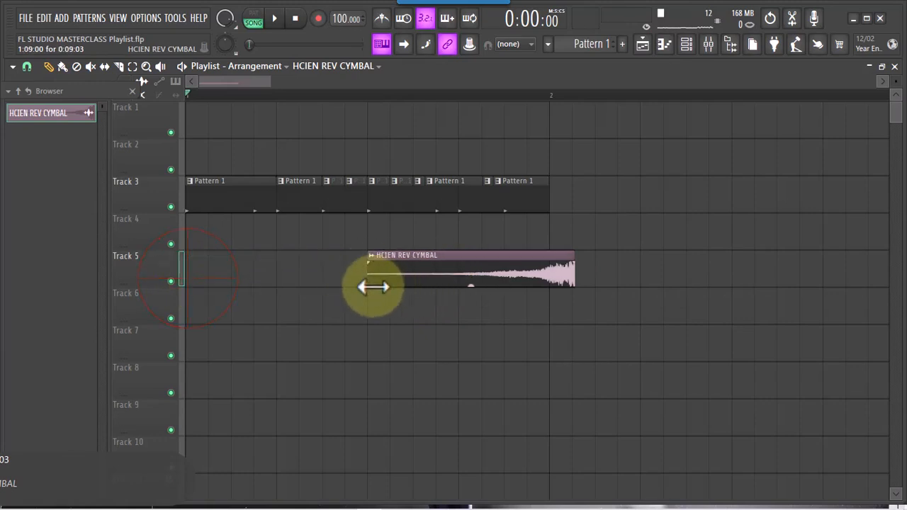
pyautogui.moveTo(458, 281); pyautogui.dragTo(443, 282)
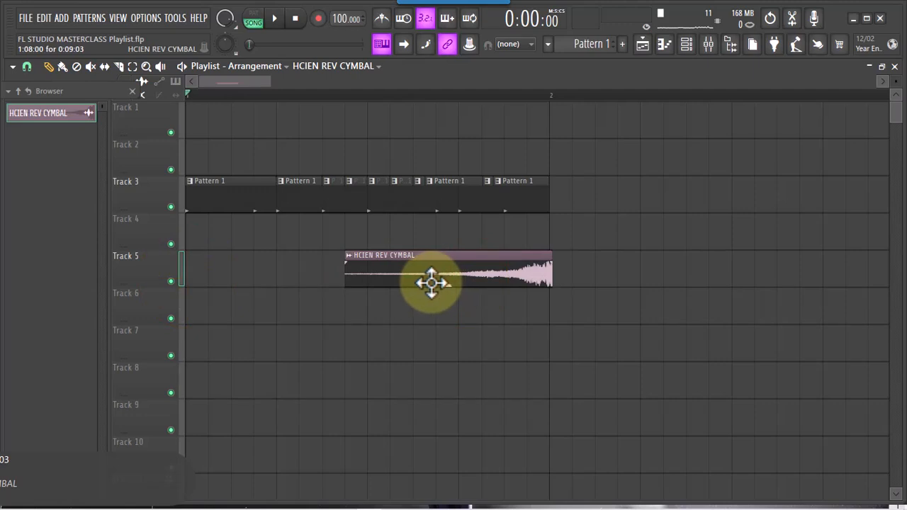
pyautogui.moveTo(424, 281); pyautogui.dragTo(389, 281)
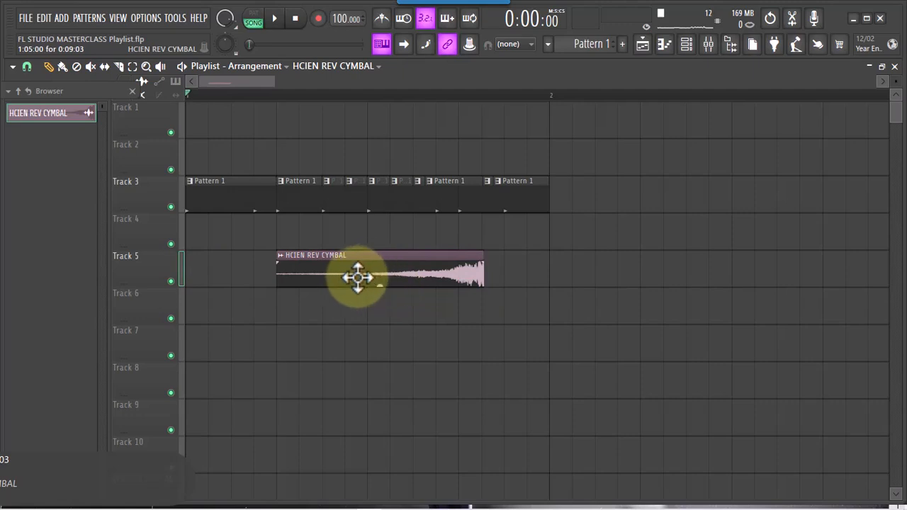
# Open the channel settings of the HCIEN REV CYMBAL clip and move the window clear of the clip
pyautogui.doubleClick(394, 272)
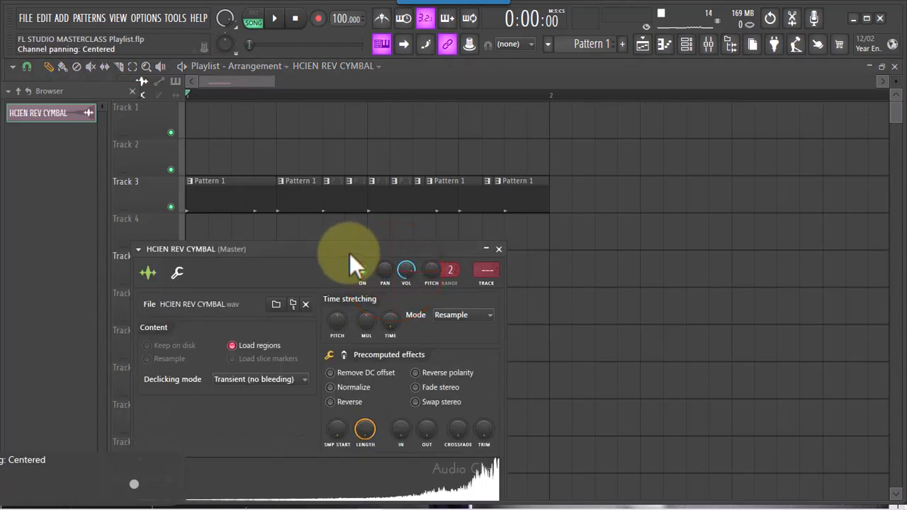
pyautogui.moveTo(343, 251); pyautogui.dragTo(384, 114)
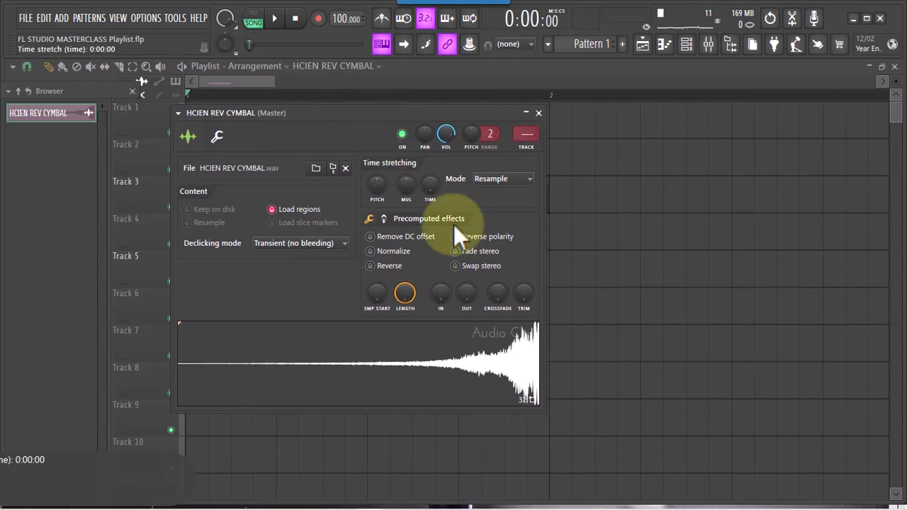
pyautogui.moveTo(390, 112); pyautogui.dragTo(637, 83)
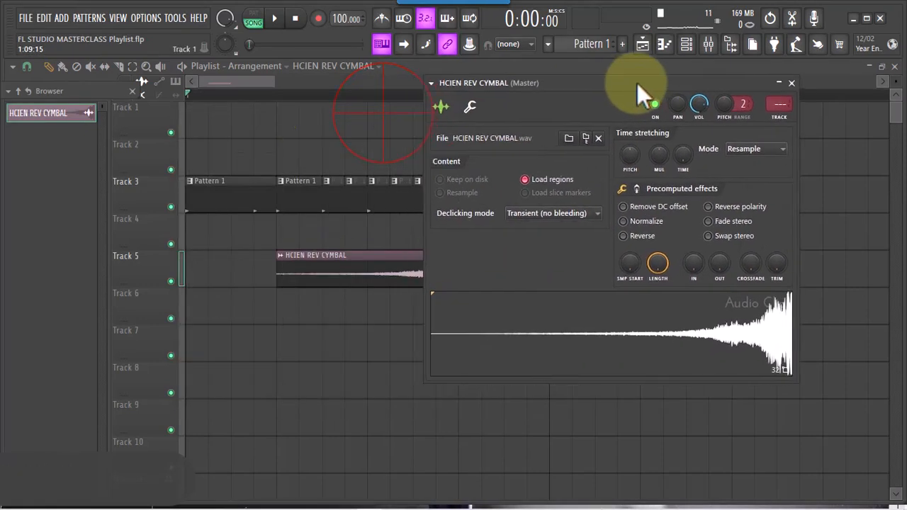
# Move the cymbal clip to the start of bar 1 and reopen its channel settings as a detached window
pyautogui.moveTo(373, 280); pyautogui.dragTo(252, 264)
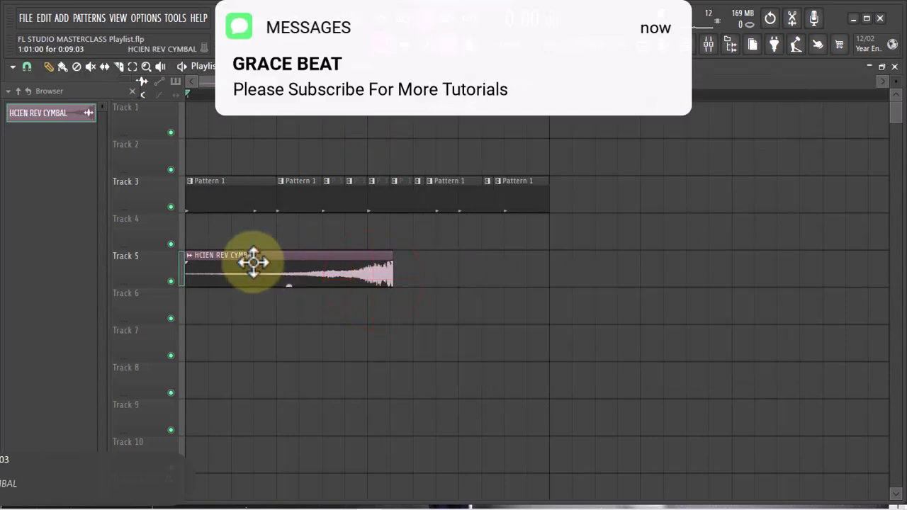
pyautogui.doubleClick(253, 265)
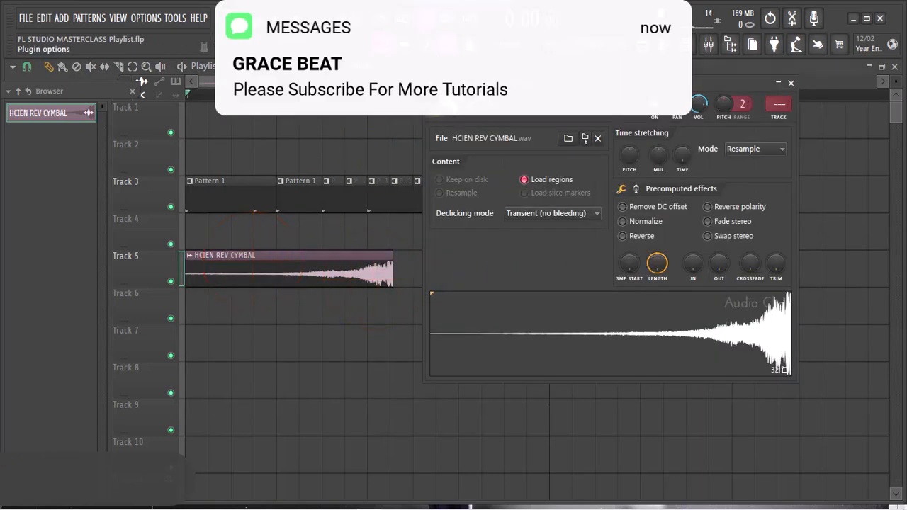
pyautogui.click(430, 83)
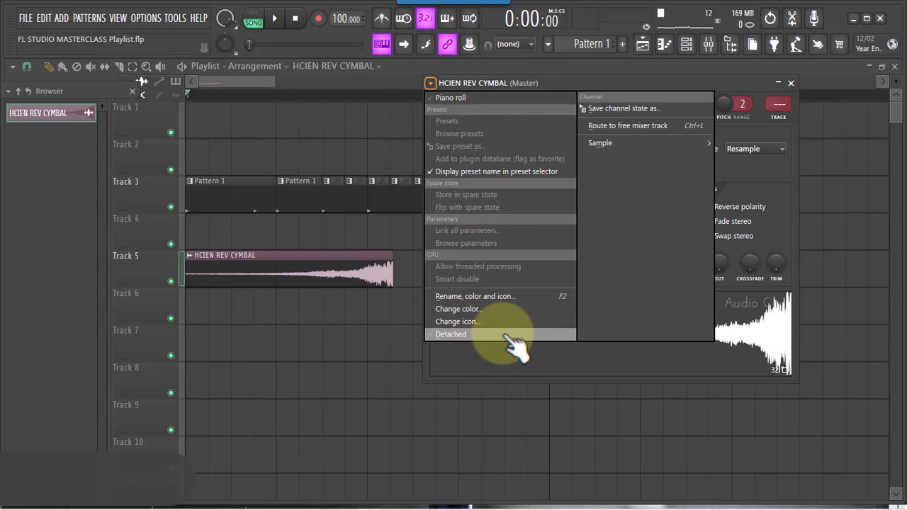
pyautogui.click(504, 334)
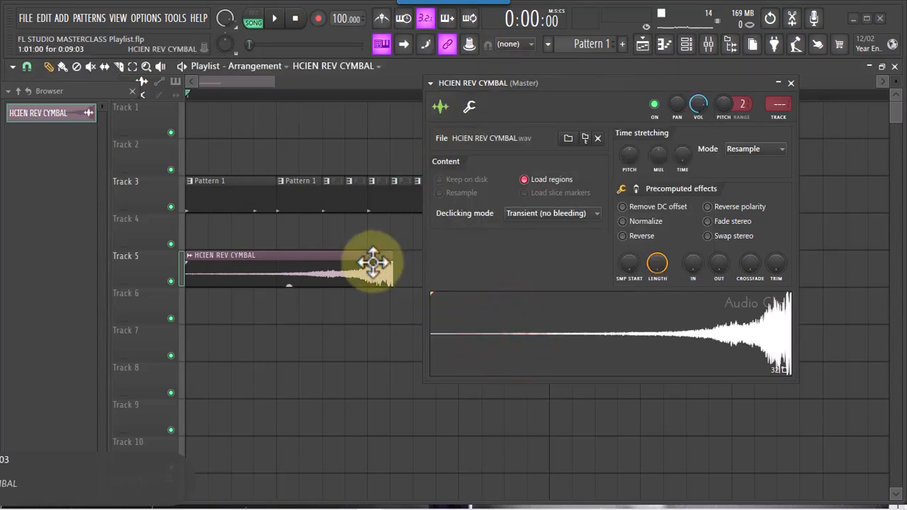
pyautogui.click(344, 273)
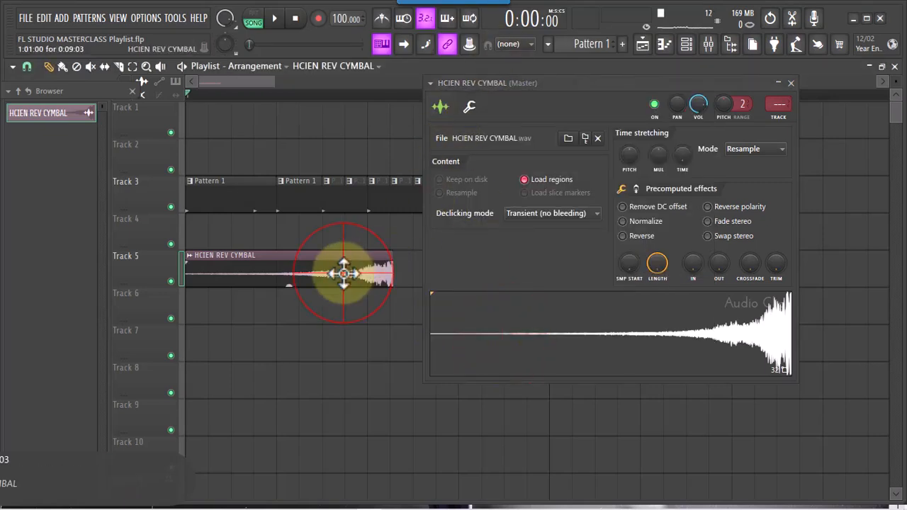
pyautogui.click(358, 193)
pyautogui.moveTo(586, 91); pyautogui.dragTo(596, 89)
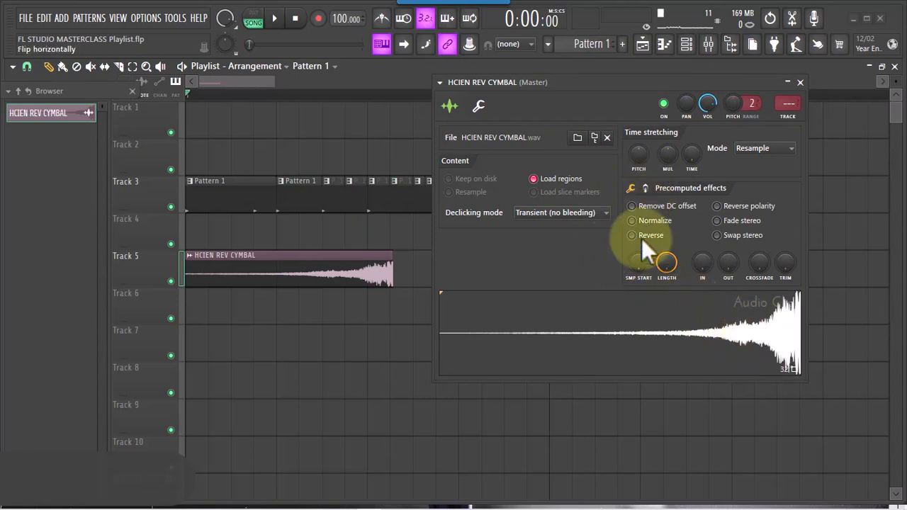
pyautogui.click(631, 220)
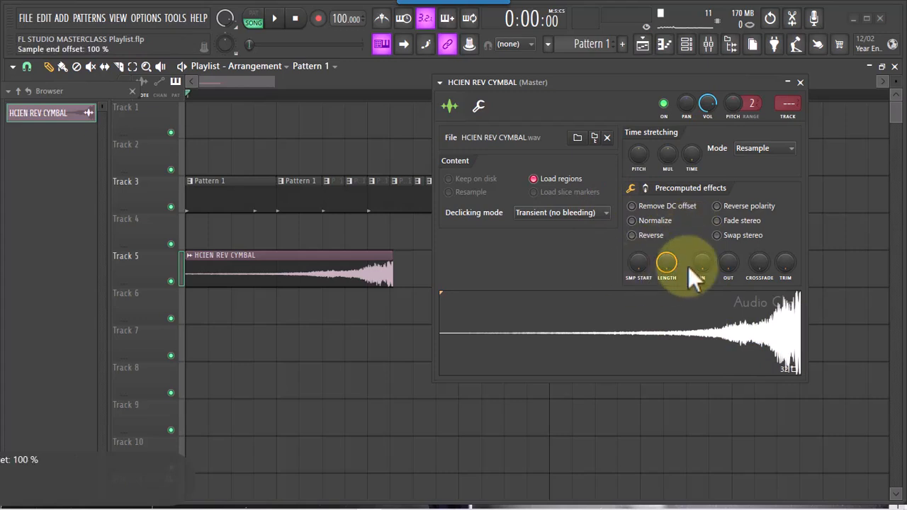
pyautogui.moveTo(716, 300); pyautogui.dragTo(673, 326)
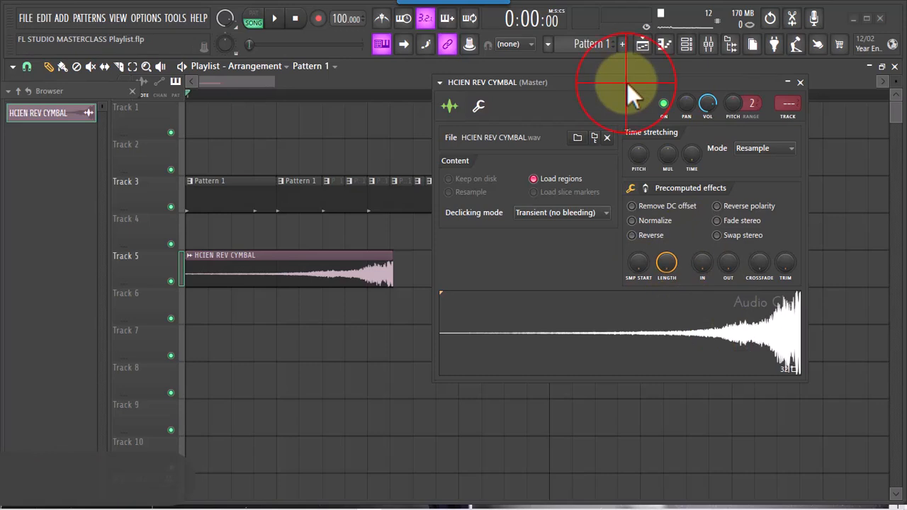
pyautogui.moveTo(627, 83); pyautogui.dragTo(607, 88)
pyautogui.moveTo(634, 338); pyautogui.dragTo(641, 348)
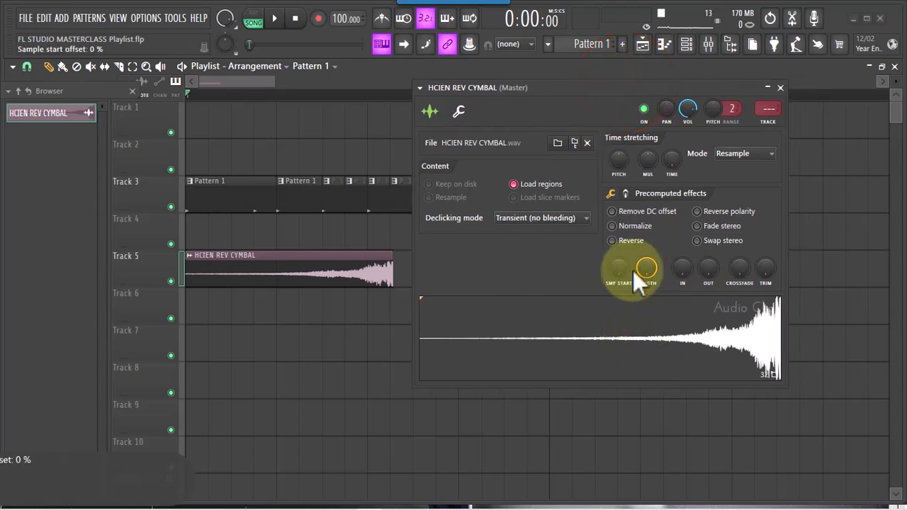
# Switch Reverse on and off for the cymbal sample to compare both versions of its waveform
pyautogui.click(612, 241)
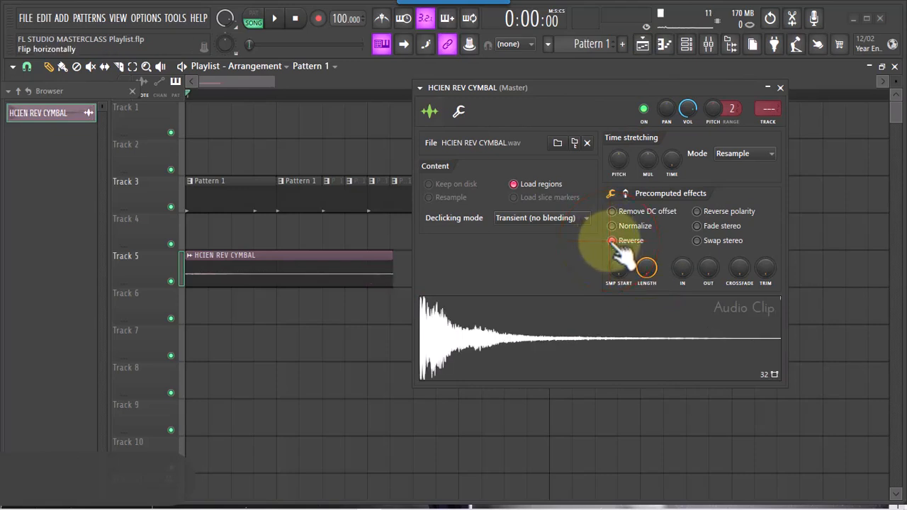
pyautogui.click(613, 240)
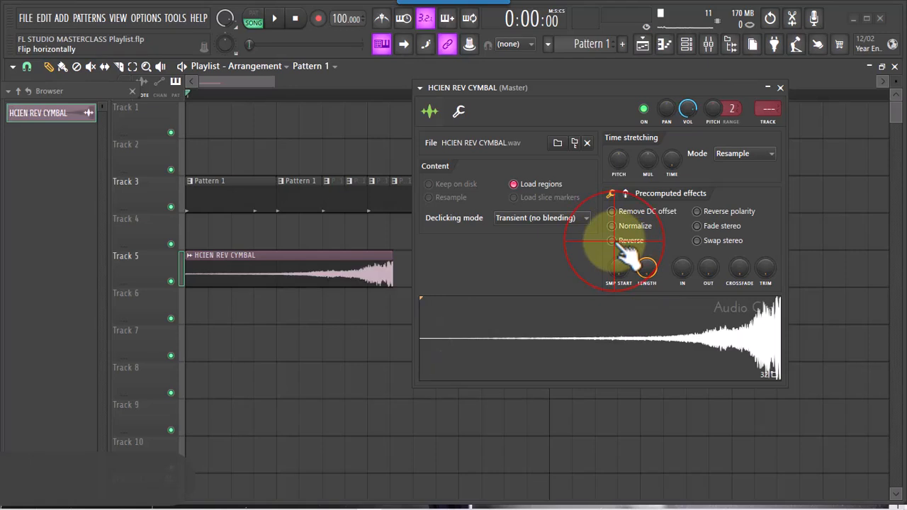
pyautogui.click(614, 241)
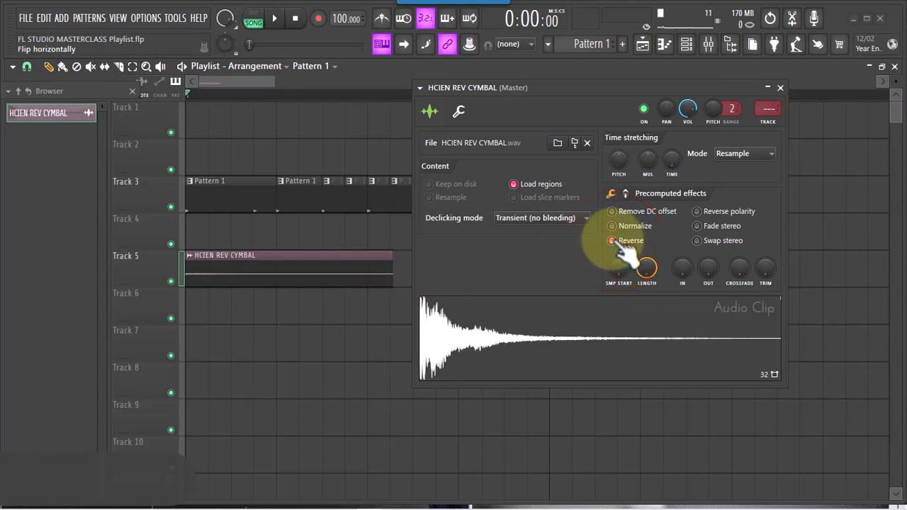
pyautogui.click(613, 241)
# Move the cymbal clip to step 10 and extend its start back to step 2 to restore the trimmed part
pyautogui.moveTo(550, 89); pyautogui.dragTo(680, 90)
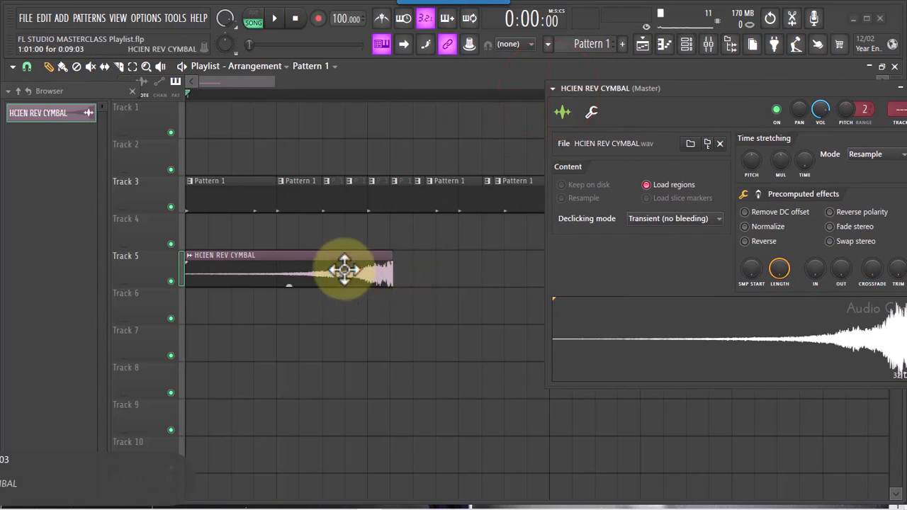
pyautogui.moveTo(344, 269); pyautogui.dragTo(552, 269)
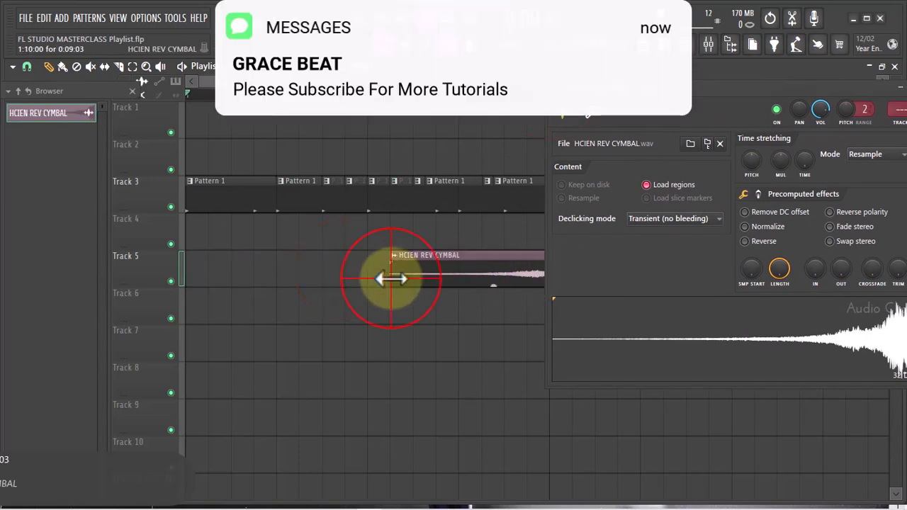
pyautogui.moveTo(391, 278); pyautogui.dragTo(193, 312)
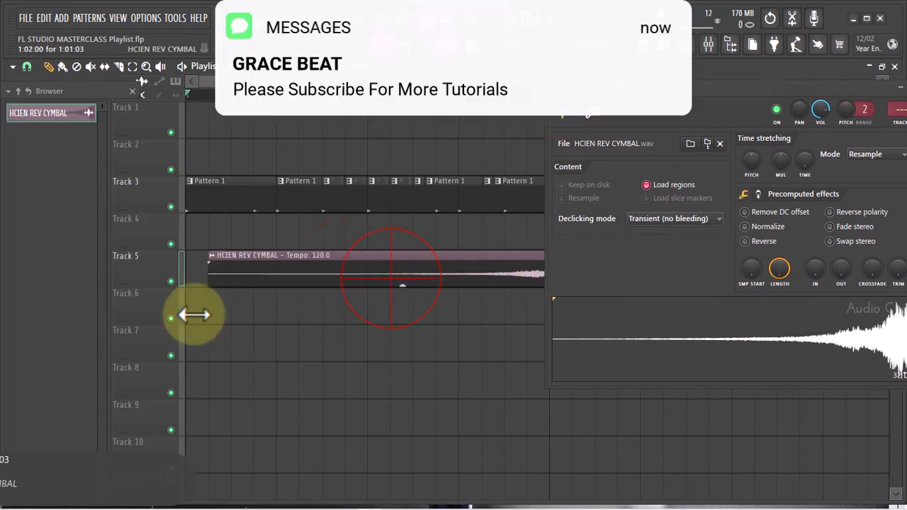
# Turn on Reverse for the cymbal sample and move its clip to the start of bar 1 on Track 5
pyautogui.click(745, 241)
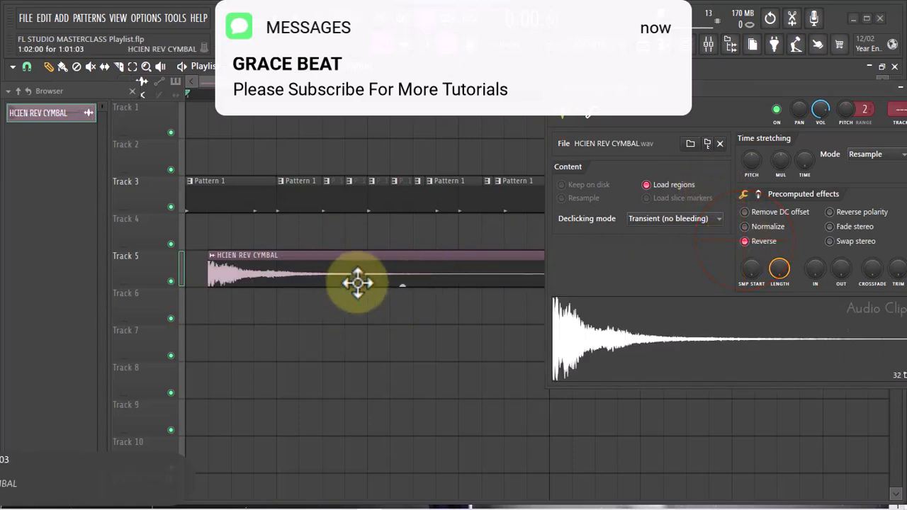
pyautogui.moveTo(357, 283); pyautogui.dragTo(335, 282)
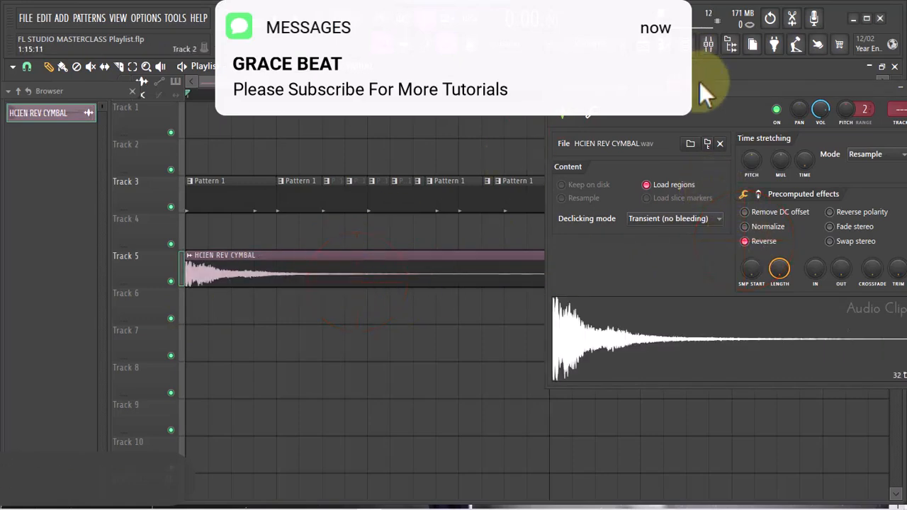
pyautogui.moveTo(699, 81); pyautogui.dragTo(642, 111)
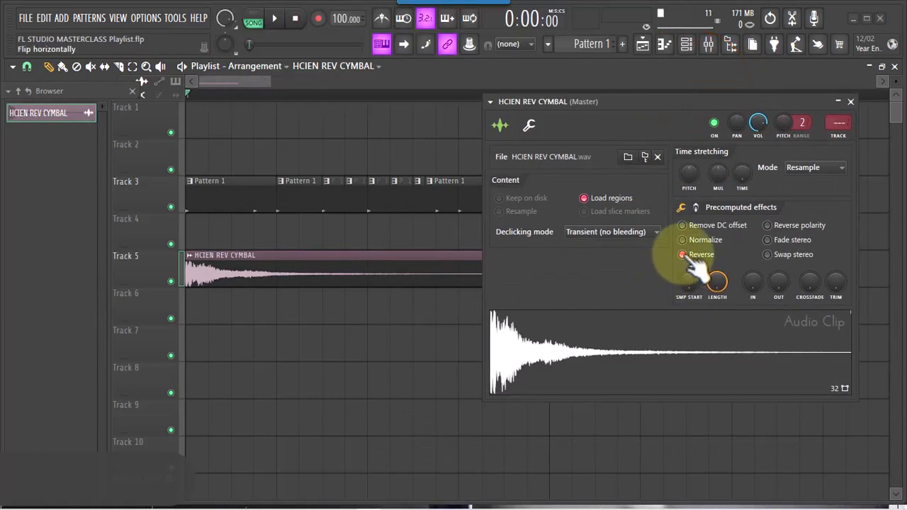
pyautogui.click(682, 254)
pyautogui.click(682, 254)
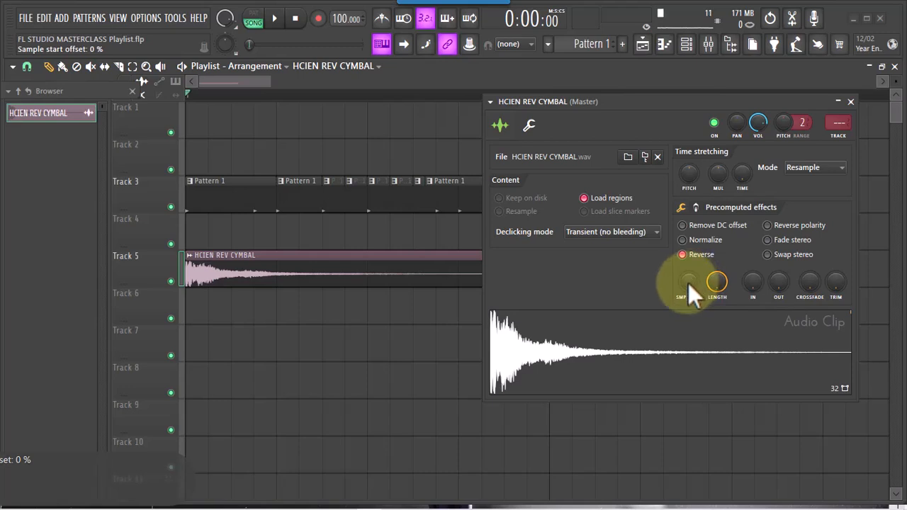
# Try different sample start offsets on the reversed cymbal, and turn Reverse off to try the offset on the original waveform
pyautogui.moveTo(687, 282); pyautogui.dragTo(734, 419)
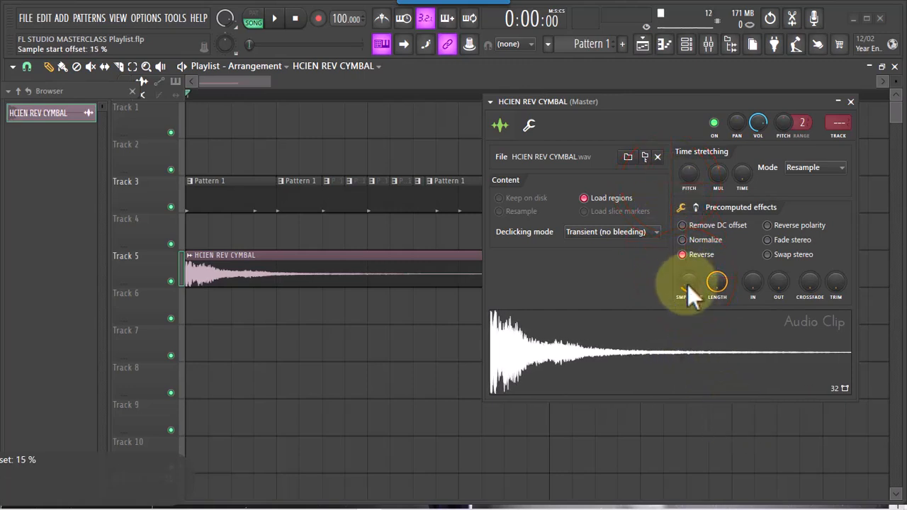
pyautogui.moveTo(687, 284); pyautogui.dragTo(734, 432)
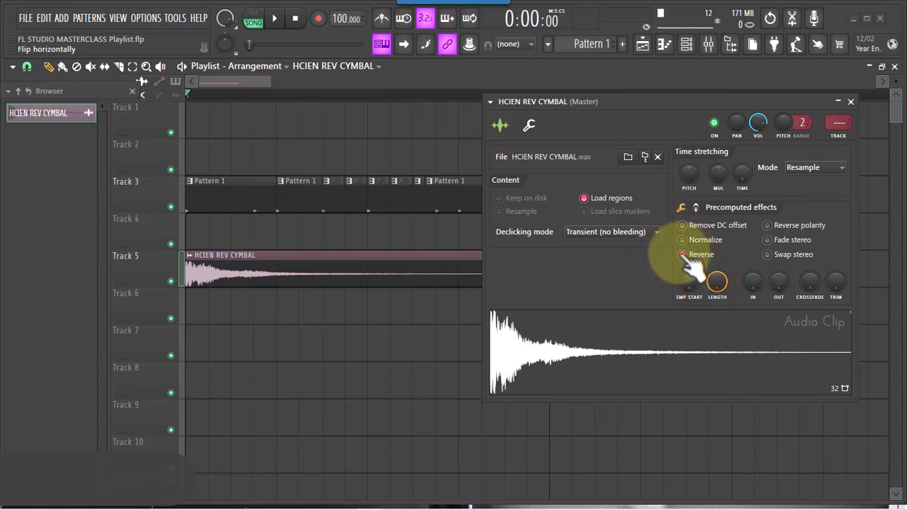
pyautogui.click(681, 254)
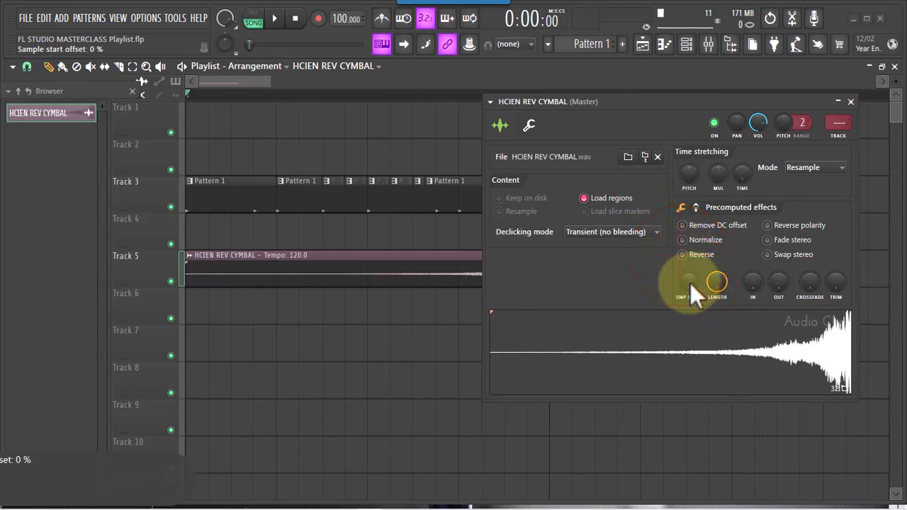
pyautogui.moveTo(690, 282); pyautogui.dragTo(801, 461)
pyautogui.moveTo(697, 312); pyautogui.dragTo(704, 319)
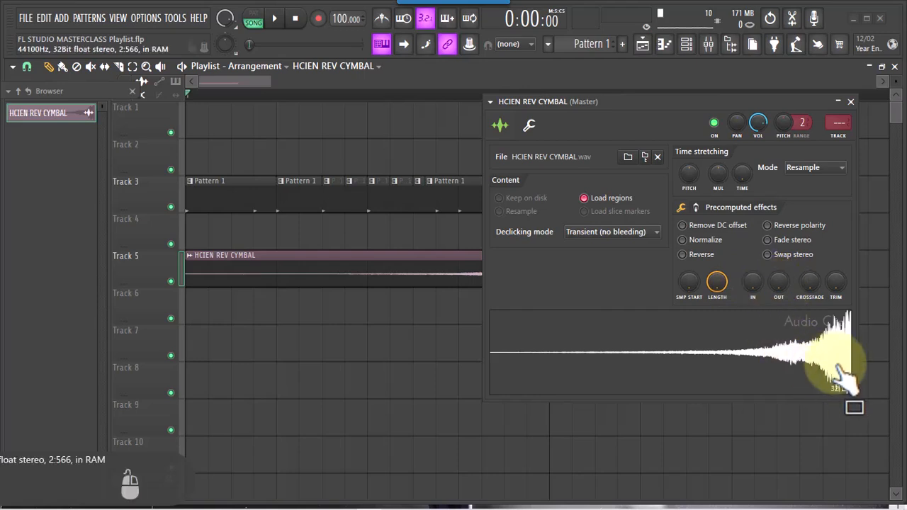
# Raise the cymbal sample's quick fade-out in stages beyond 8%, auditioning the waveform between changes
pyautogui.moveTo(830, 354); pyautogui.dragTo(792, 340)
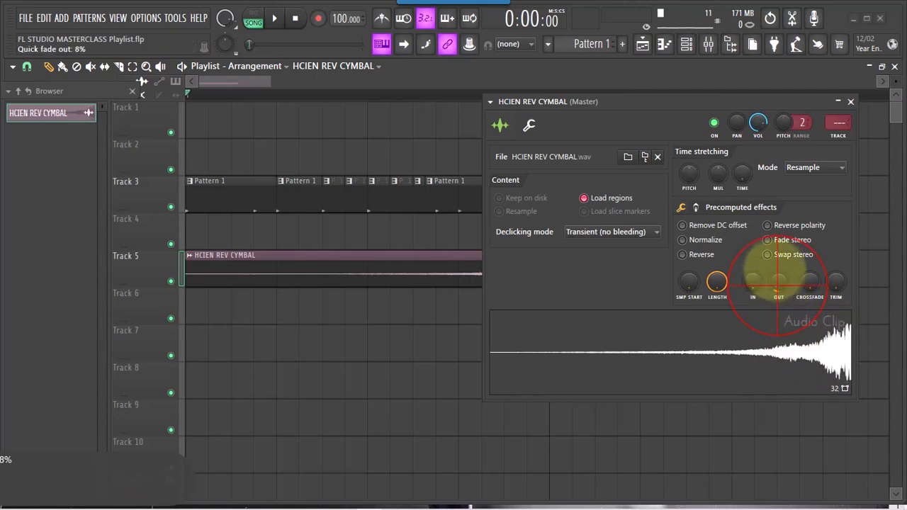
pyautogui.moveTo(777, 272); pyautogui.dragTo(775, 261)
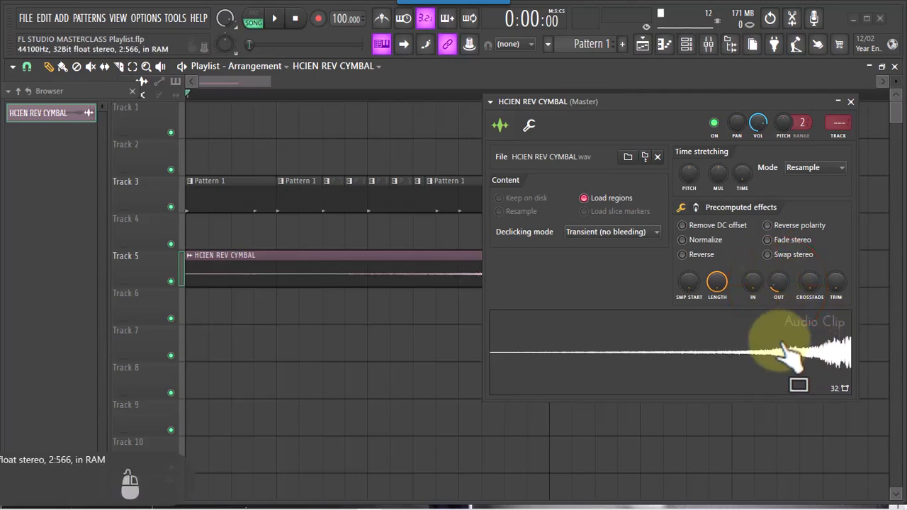
pyautogui.click(781, 341)
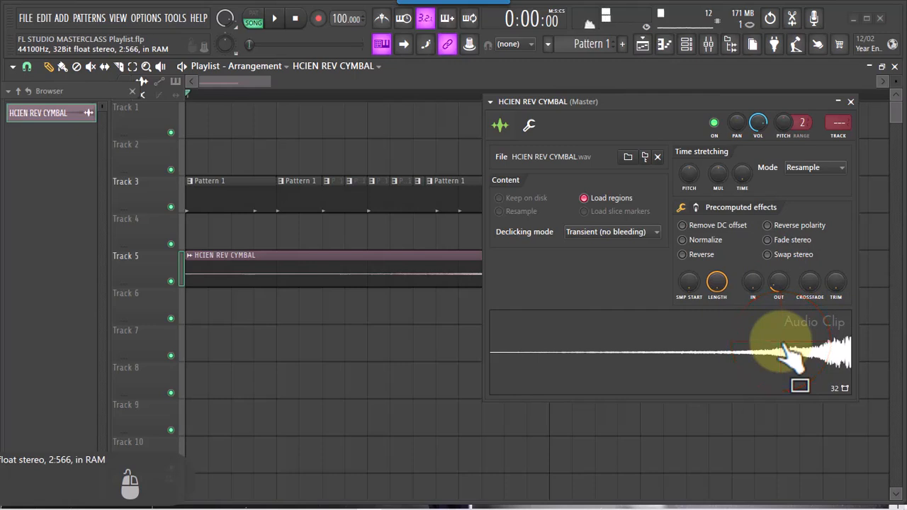
pyautogui.click(784, 347)
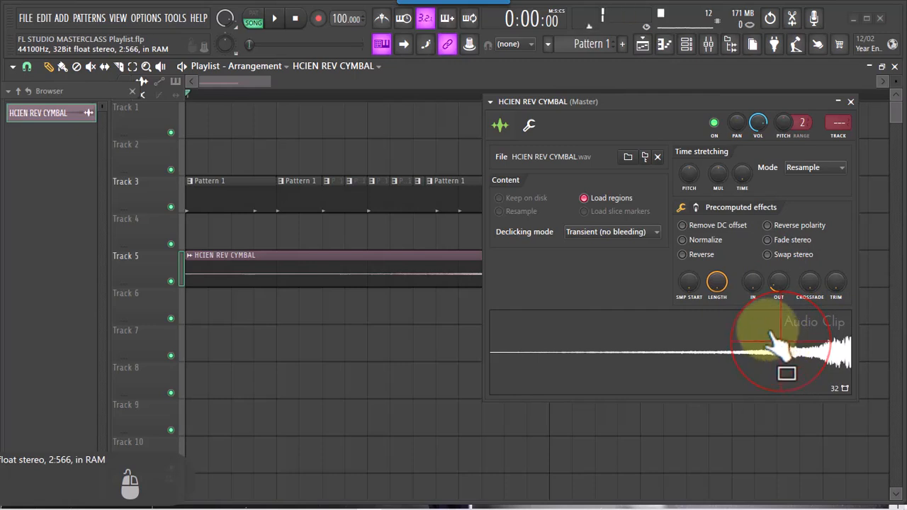
pyautogui.click(777, 285)
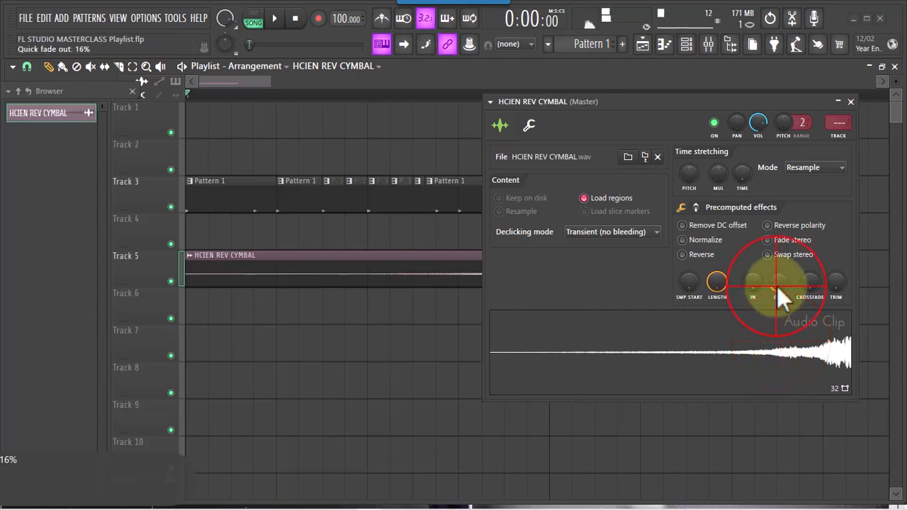
pyautogui.click(792, 331)
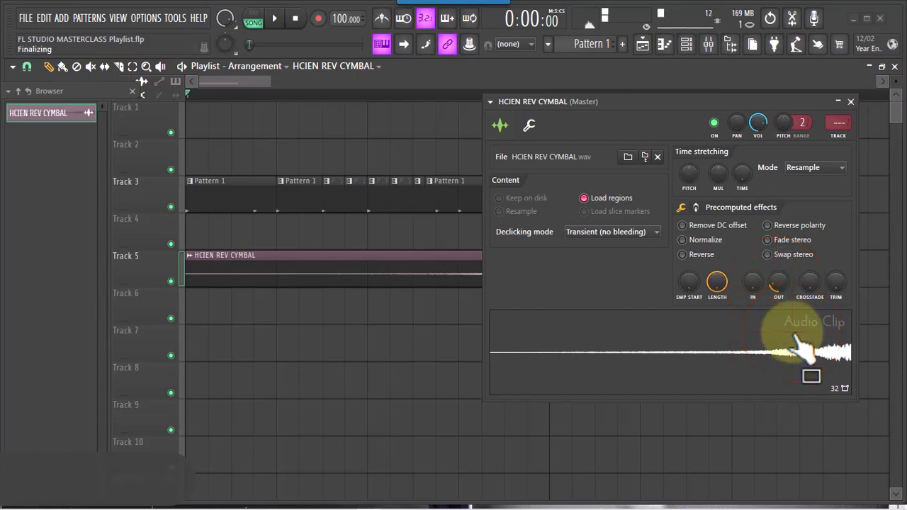
# Raise the cymbal sample's quick fade-out to 20%, and reset the fade-out to its default
pyautogui.moveTo(778, 299); pyautogui.dragTo(774, 284)
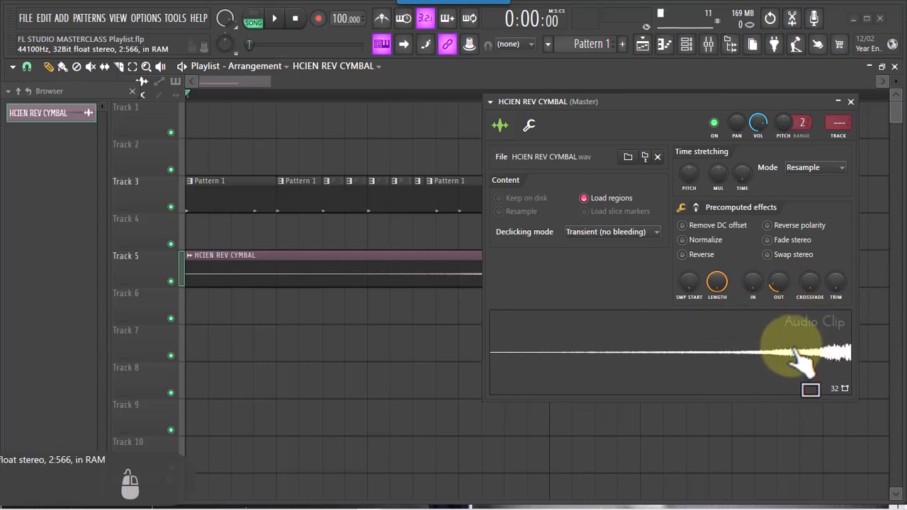
pyautogui.rightClick(776, 284)
pyautogui.click(787, 287)
pyautogui.click(826, 365)
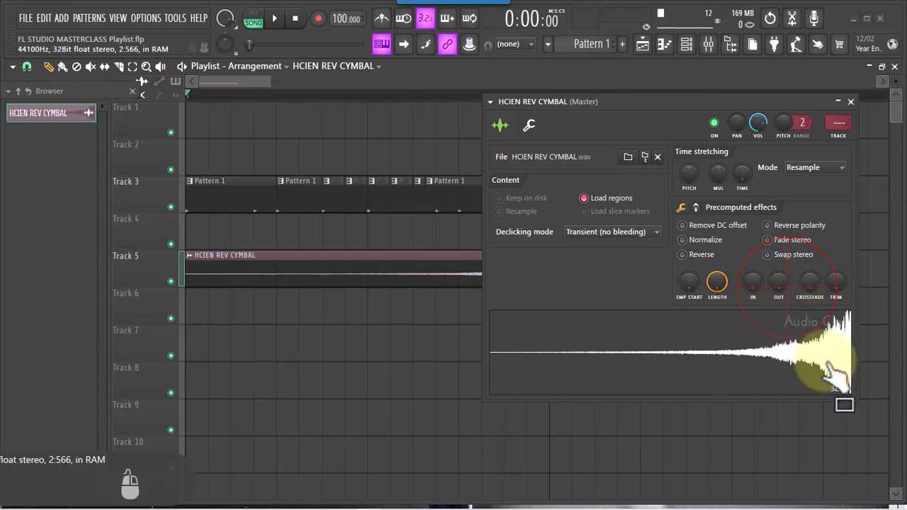
# Try a quick fade-in of 18% on the reversed cymbal sample, and turn Reverse off to compare
pyautogui.moveTo(828, 353); pyautogui.dragTo(754, 285)
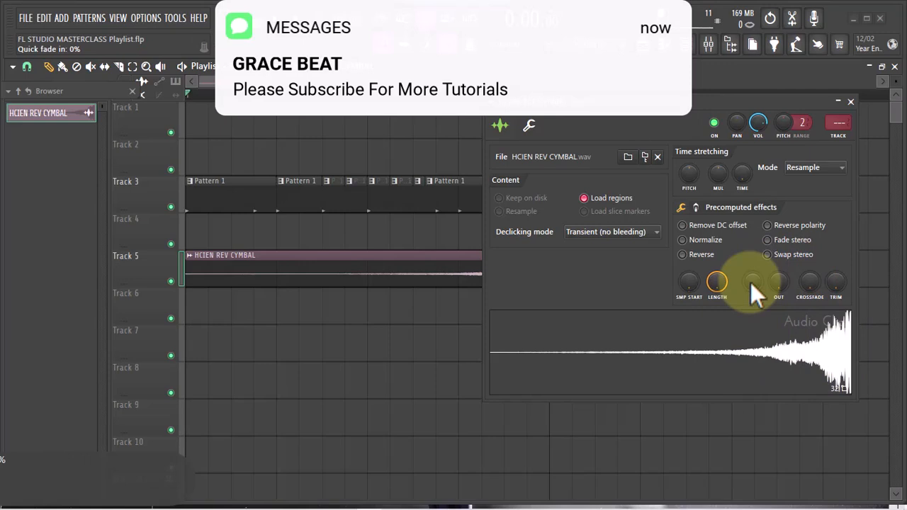
pyautogui.click(683, 255)
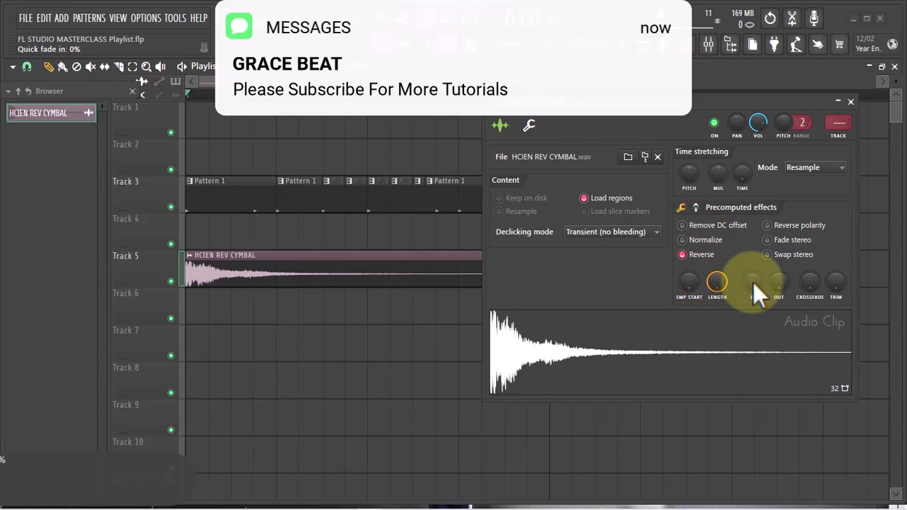
pyautogui.moveTo(753, 282); pyautogui.dragTo(753, 268)
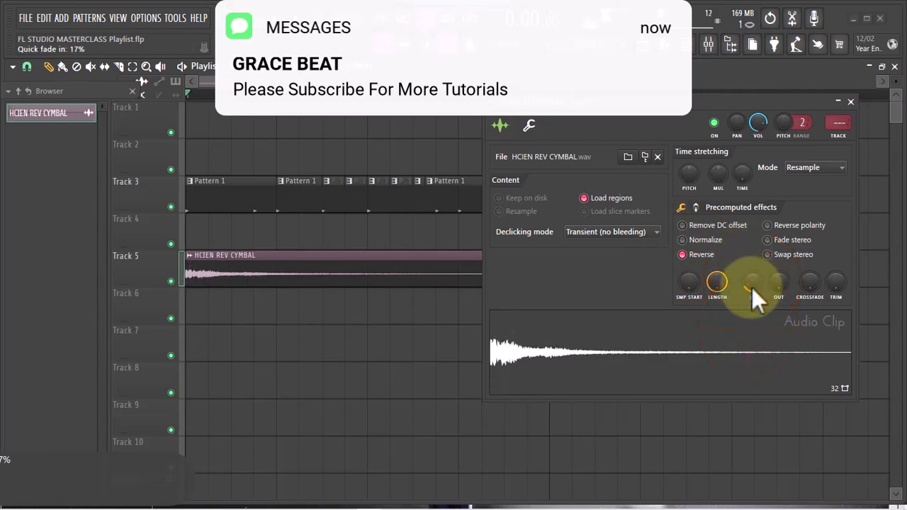
pyautogui.moveTo(751, 288); pyautogui.dragTo(750, 287)
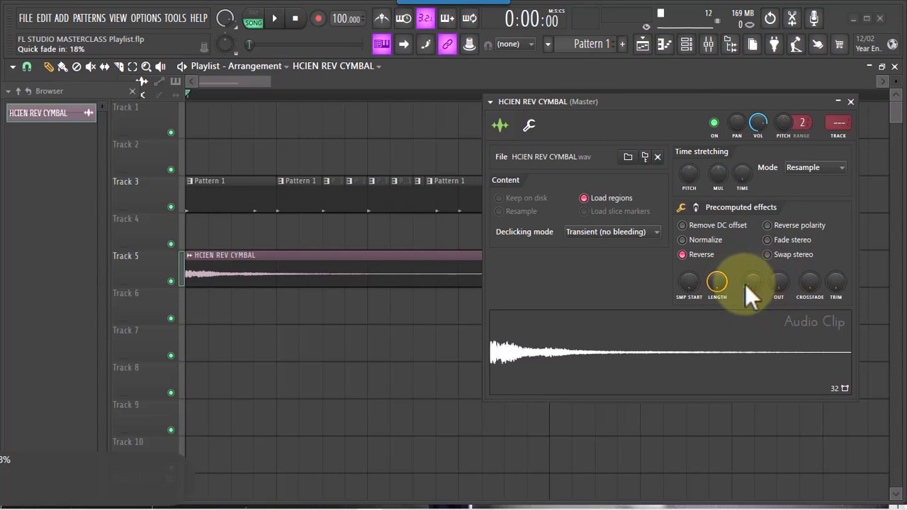
pyautogui.click(682, 254)
# Select all the Pattern 1 clips on Track 3 and move them together to start at bar 2
pyautogui.moveTo(754, 100); pyautogui.dragTo(867, 68)
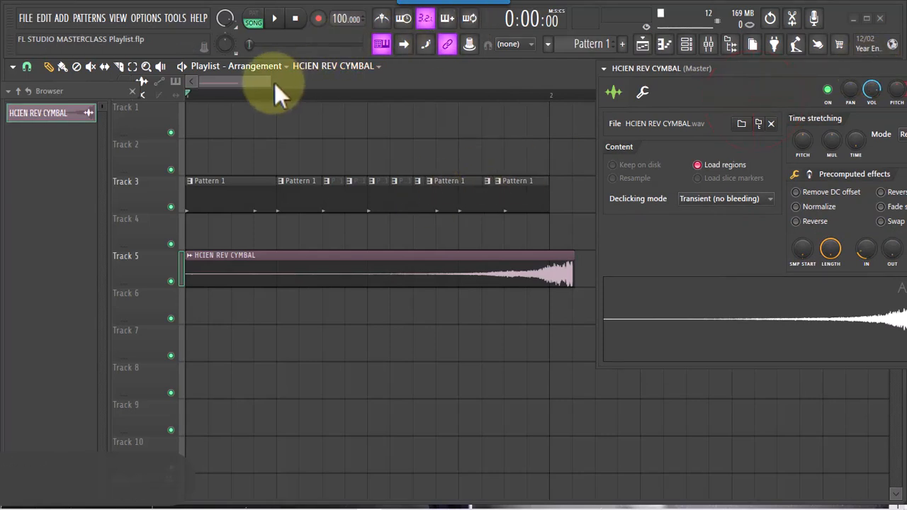
pyautogui.moveTo(271, 84); pyautogui.dragTo(453, 84)
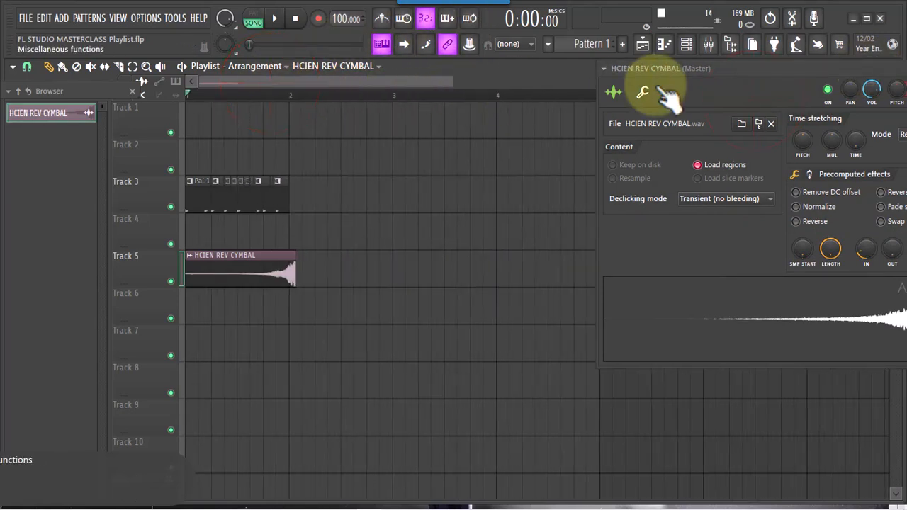
pyautogui.moveTo(721, 68); pyautogui.dragTo(635, 122)
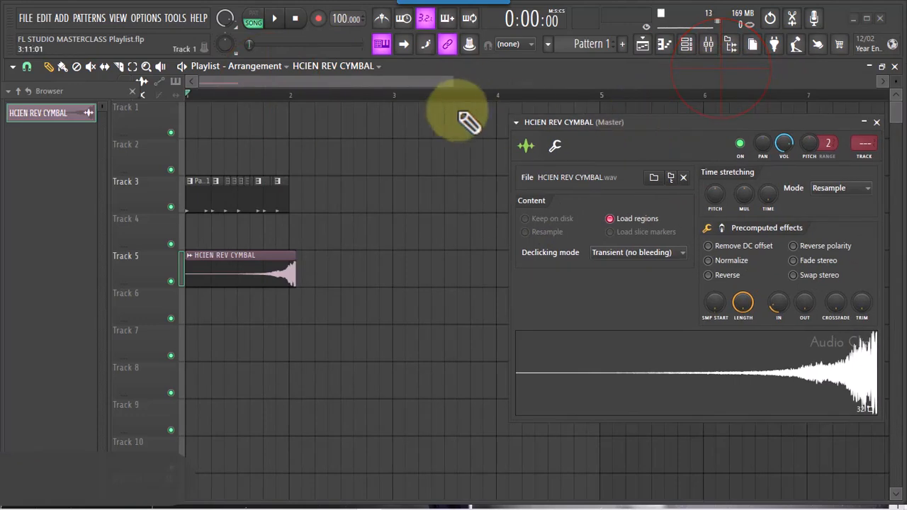
pyautogui.moveTo(456, 76); pyautogui.dragTo(345, 79)
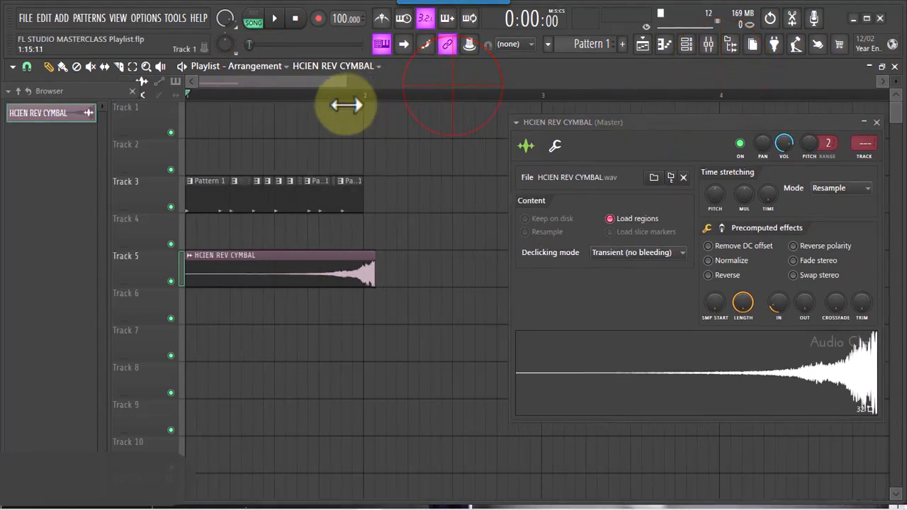
pyautogui.click(308, 203)
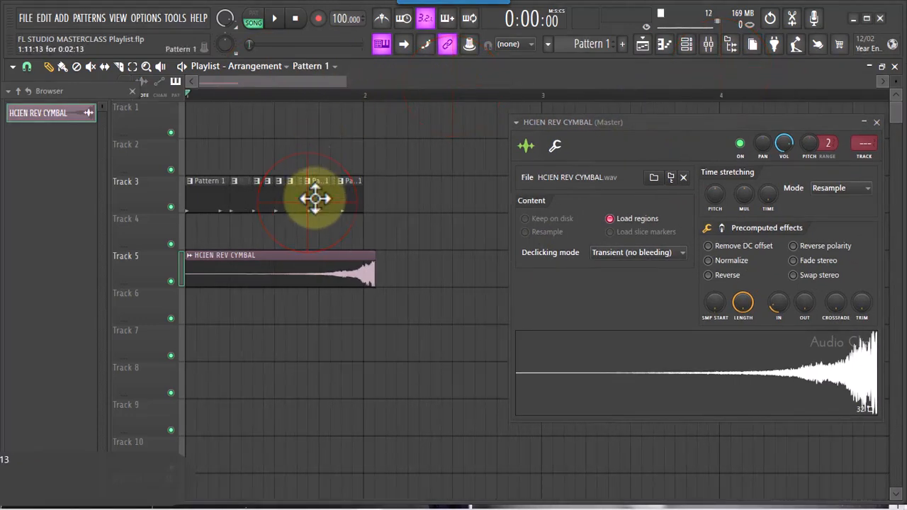
pyautogui.click(222, 203)
pyautogui.click(208, 204)
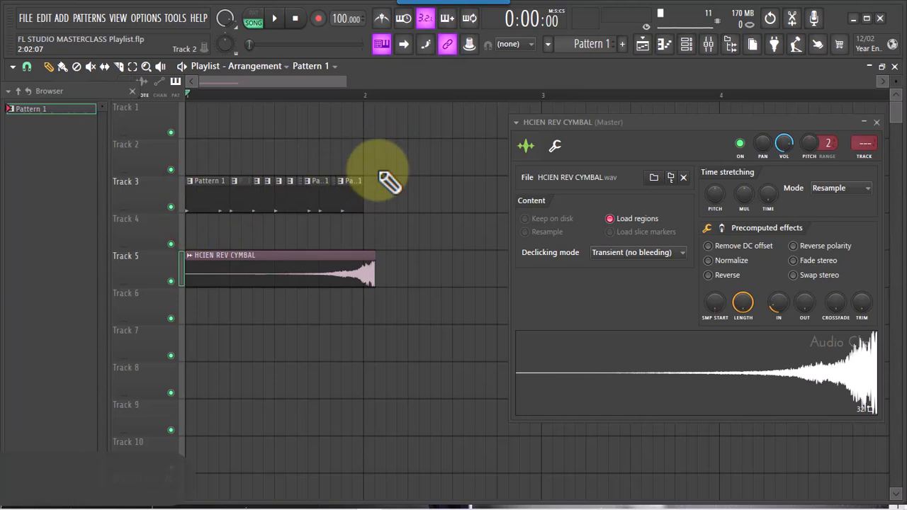
pyautogui.moveTo(376, 170); pyautogui.dragTo(210, 219)
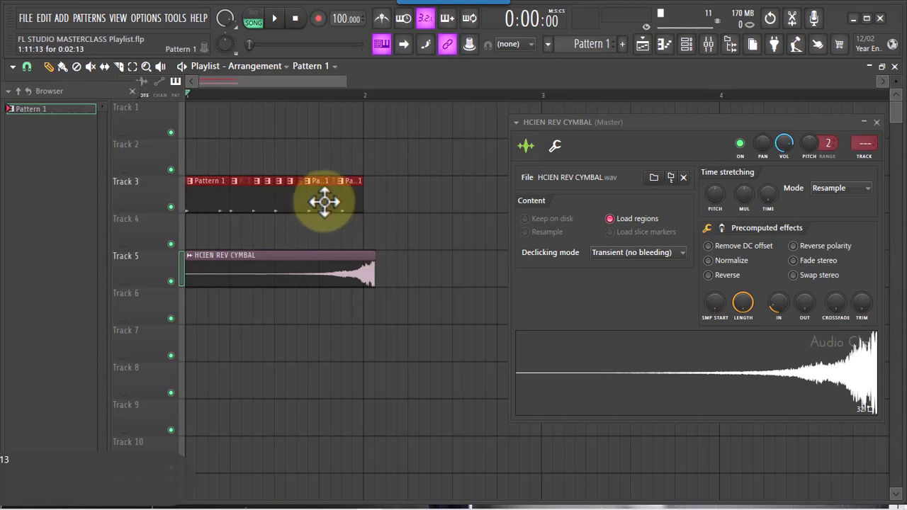
pyautogui.moveTo(347, 198); pyautogui.dragTo(529, 189)
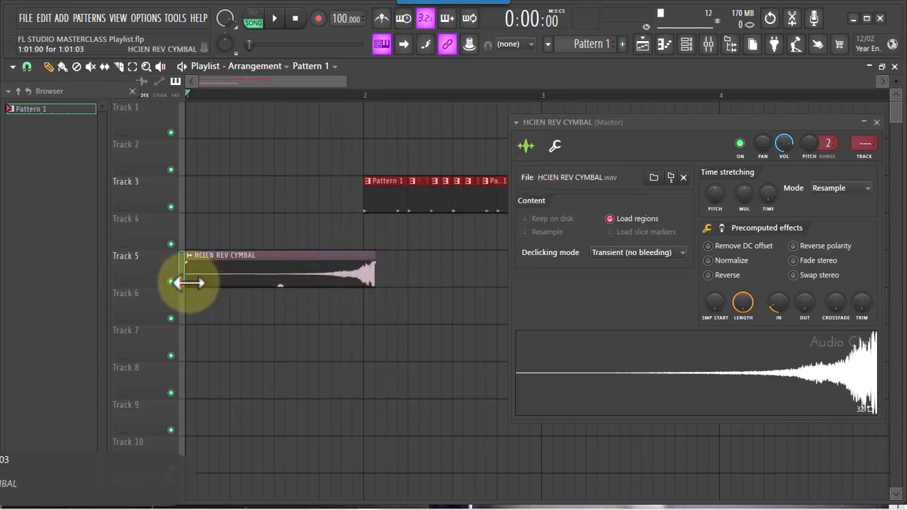
# Trim one step off the start of the cymbal clip and move it to the start of bar 1
pyautogui.click(247, 280)
pyautogui.moveTo(186, 286); pyautogui.dragTo(198, 285)
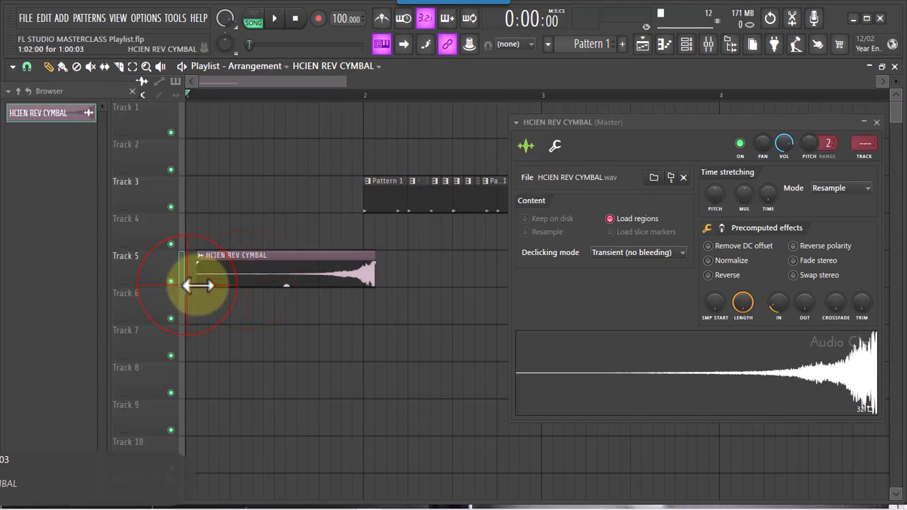
pyautogui.click(250, 269)
pyautogui.moveTo(250, 269); pyautogui.dragTo(232, 271)
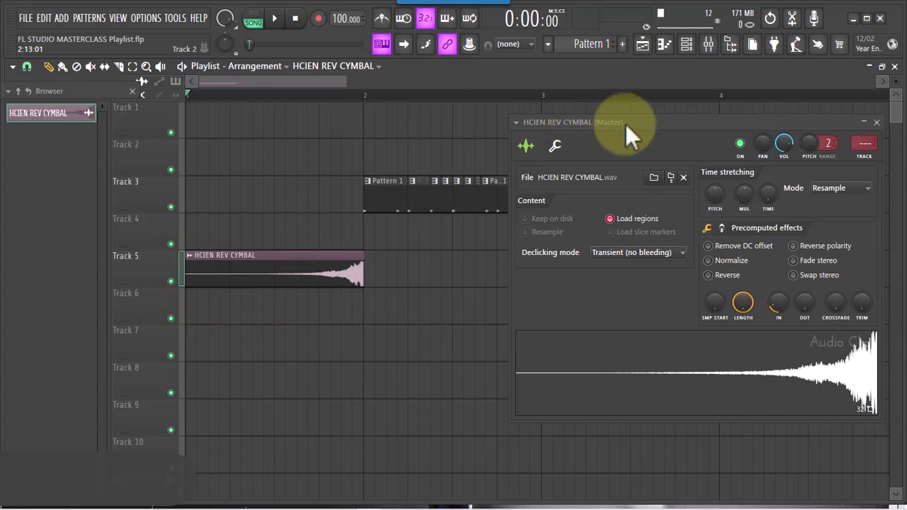
# Move the cymbal clip to step 3 of bar 1 and try extending its start back to step 2
pyautogui.moveTo(348, 83); pyautogui.dragTo(404, 83)
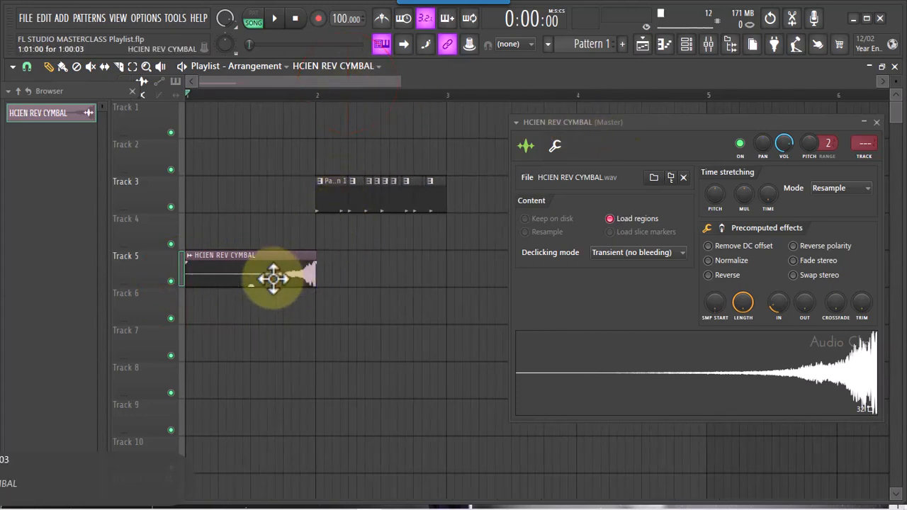
pyautogui.moveTo(233, 273); pyautogui.dragTo(255, 275)
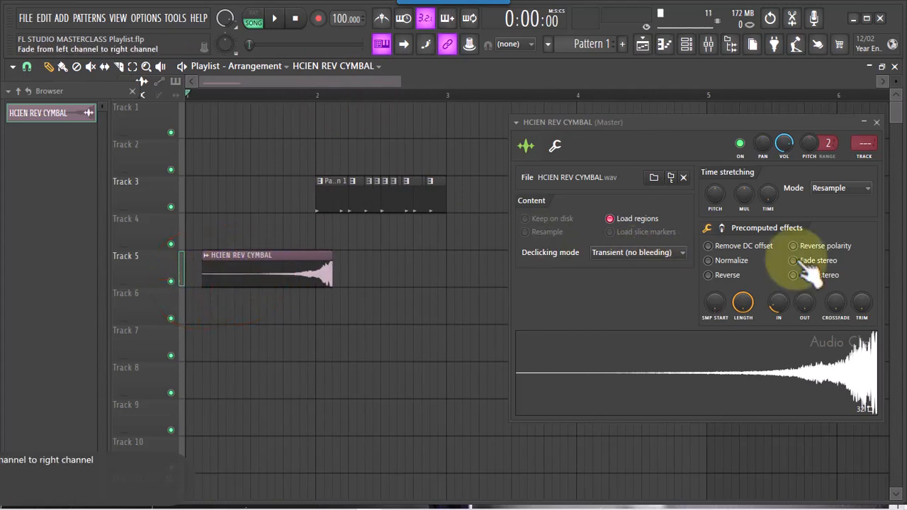
pyautogui.click(708, 275)
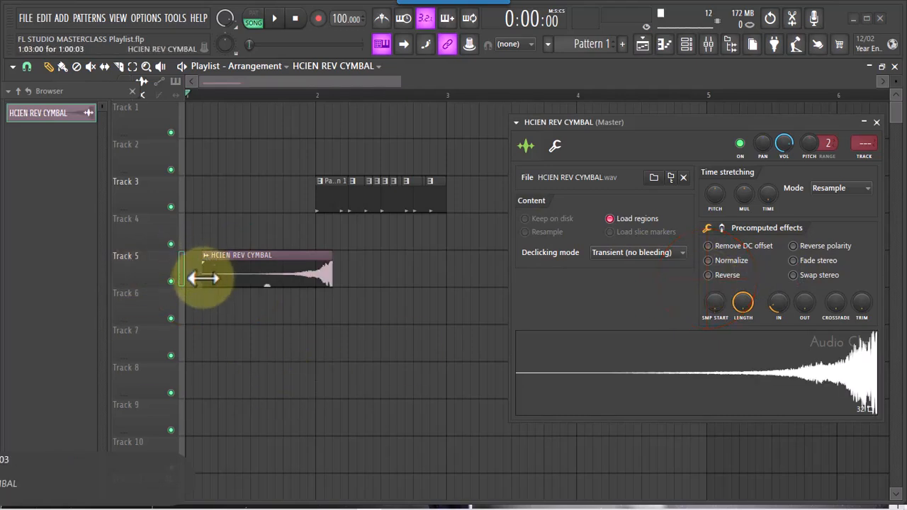
pyautogui.moveTo(203, 278); pyautogui.dragTo(183, 287)
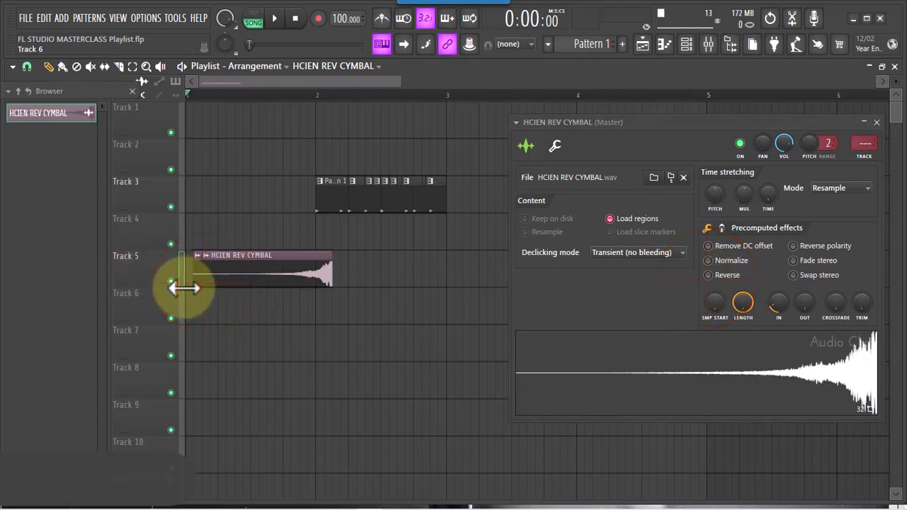
# Reset the cymbal sample's quick fade-in to its default, switching Reverse on and back off to check the waveform
pyautogui.click(708, 275)
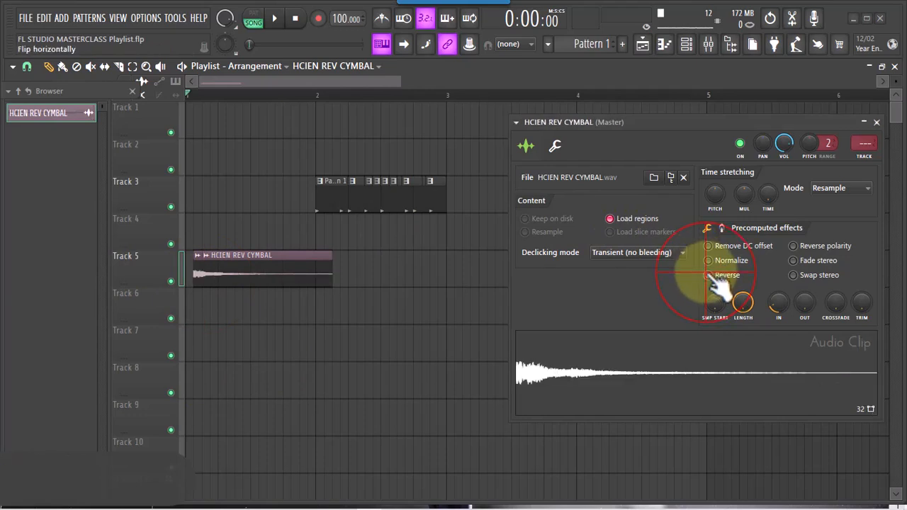
pyautogui.click(708, 275)
pyautogui.click(708, 275)
pyautogui.rightClick(777, 304)
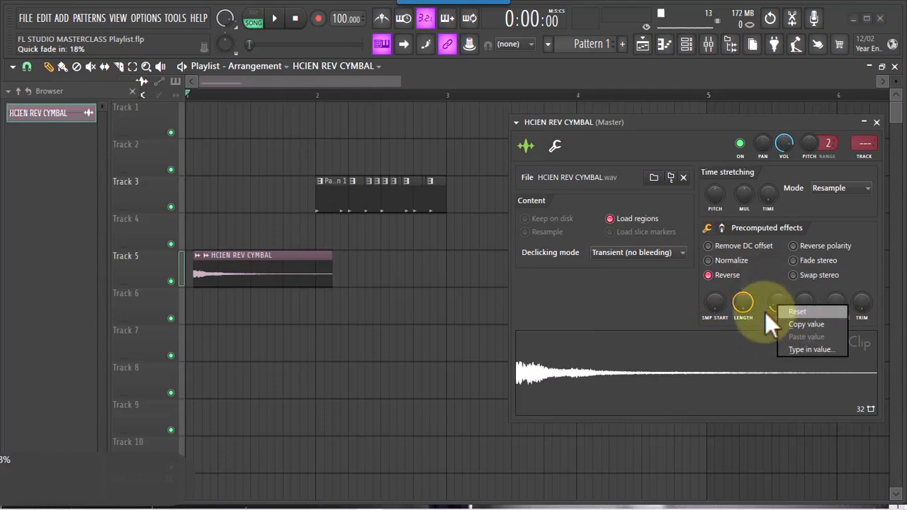
pyautogui.click(765, 313)
pyautogui.click(714, 275)
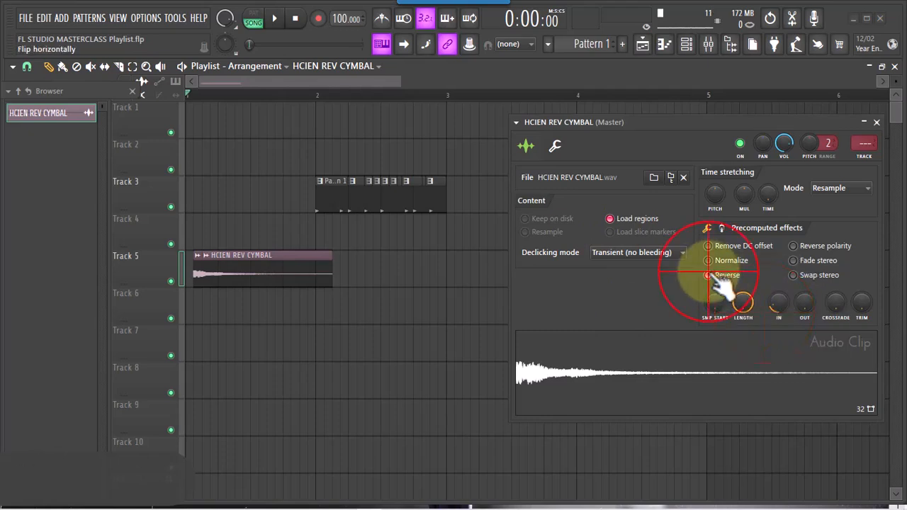
pyautogui.rightClick(777, 304)
pyautogui.click(787, 313)
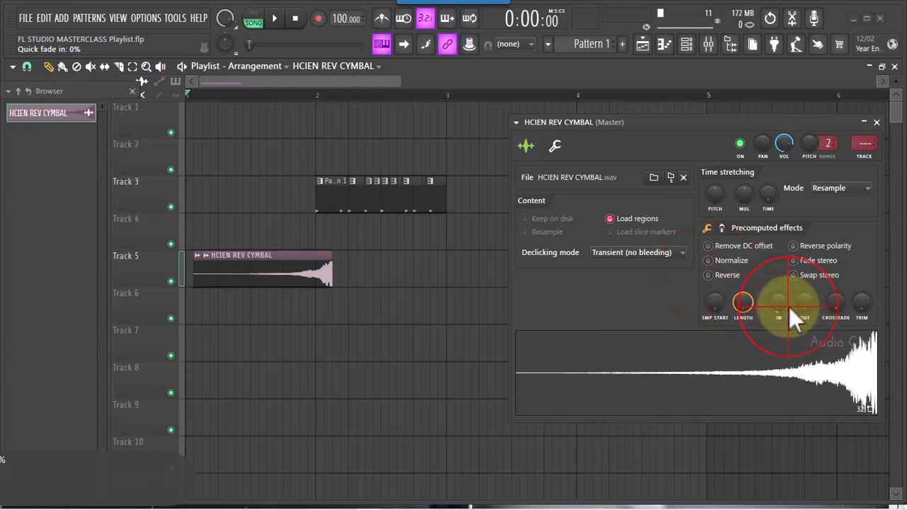
# Move the cymbal clip back to the start of bar 1 and place a second copy at bar 2 on Track 4
pyautogui.click(312, 276)
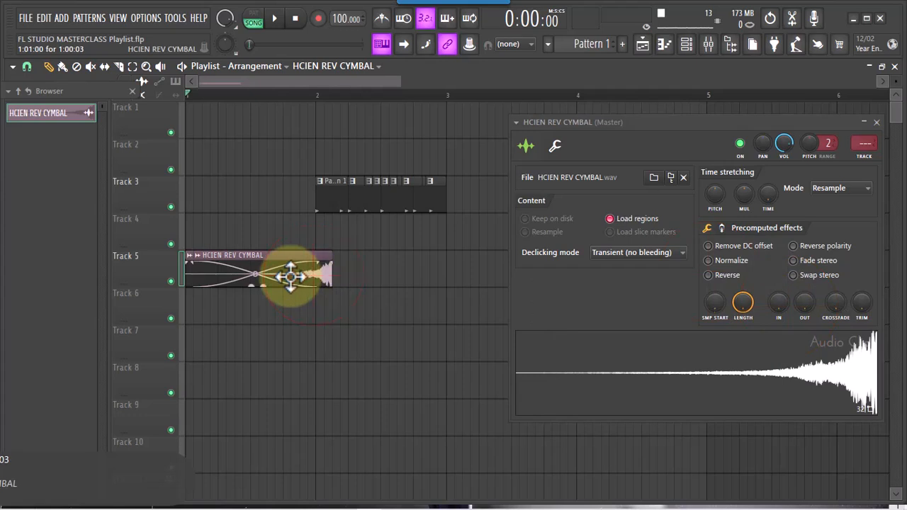
pyautogui.moveTo(290, 276); pyautogui.dragTo(264, 273)
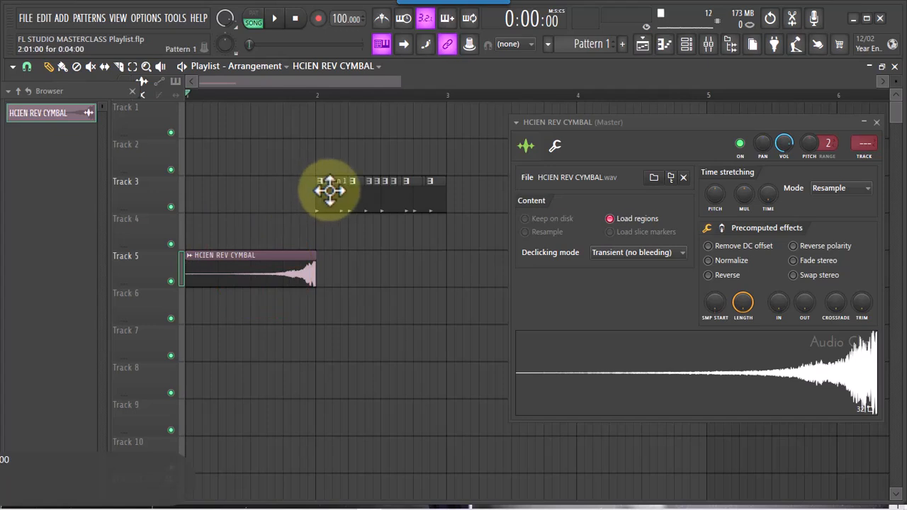
pyautogui.click(316, 235)
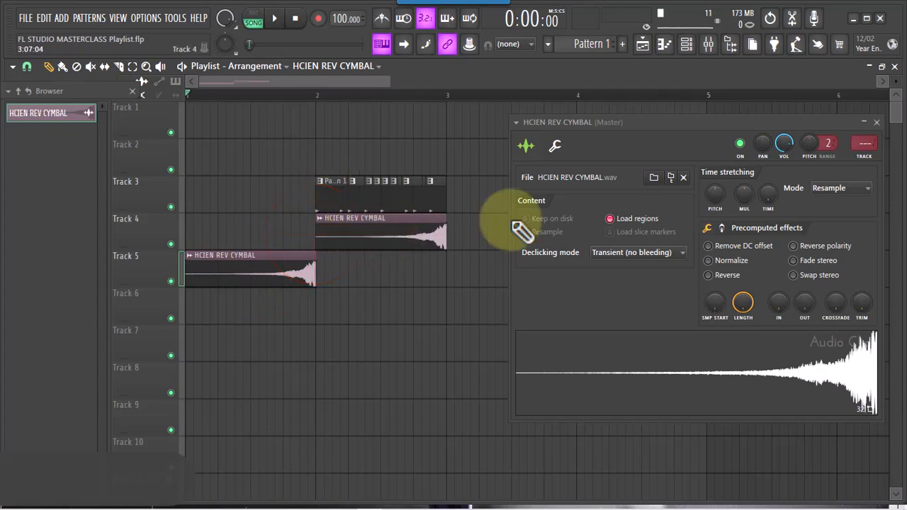
# Switch Reverse on and off repeatedly to compare its effect on both cymbal clips
pyautogui.click(707, 275)
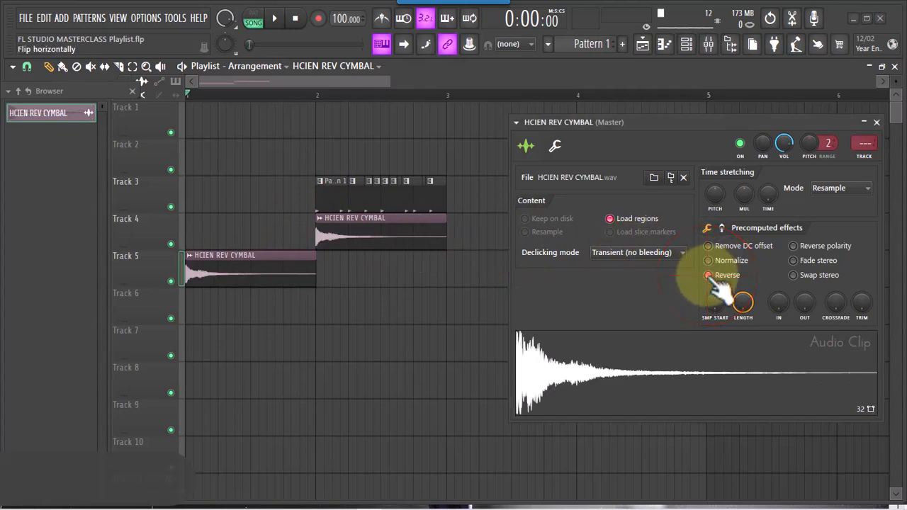
pyautogui.click(707, 275)
pyautogui.click(708, 276)
pyautogui.click(708, 276)
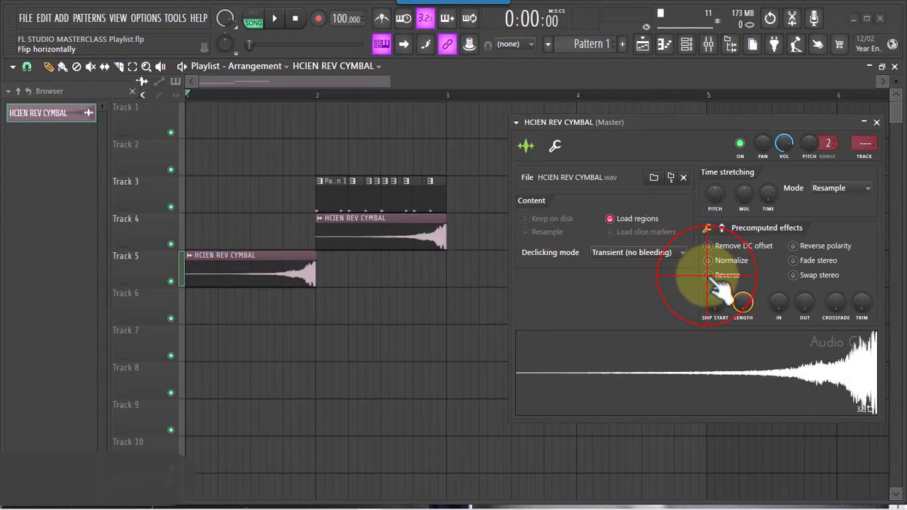
# Test Reverse with a third cymbal clip at bar 2 on Track 6, delete that clip and turn Reverse off
pyautogui.click(320, 319)
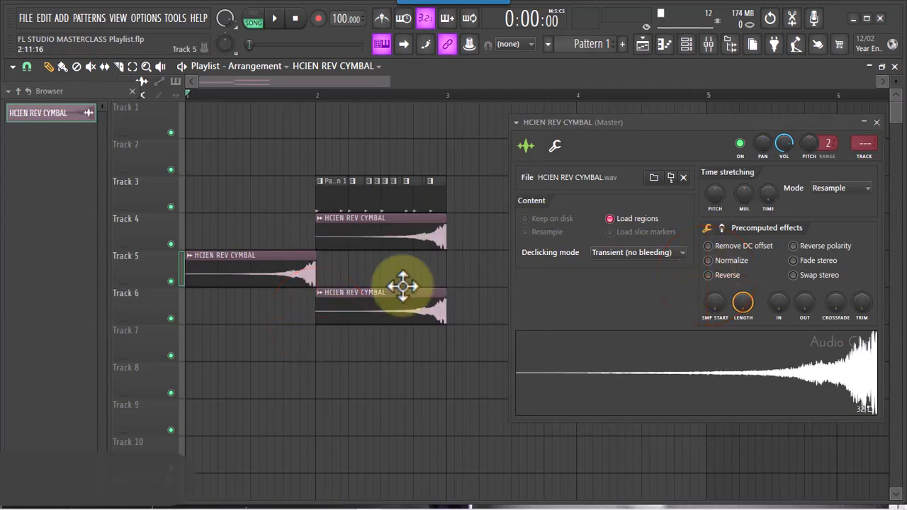
pyautogui.click(709, 276)
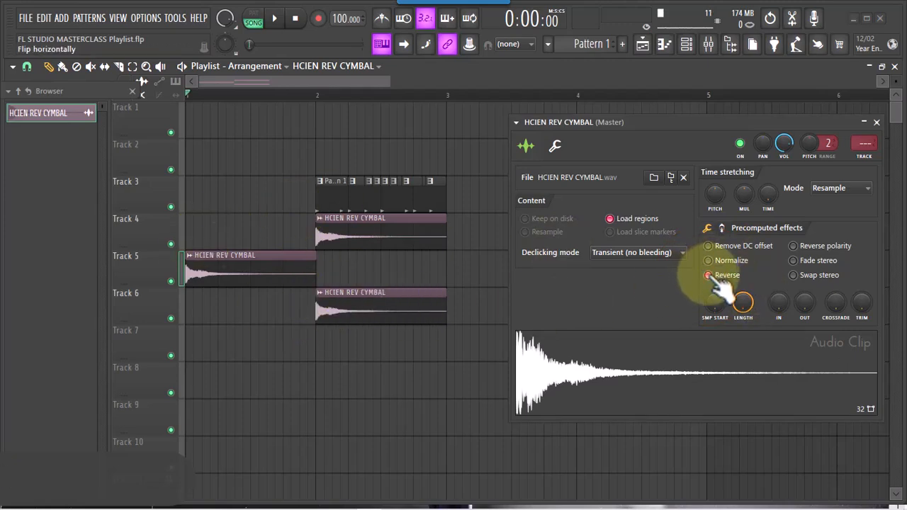
pyautogui.rightClick(390, 318)
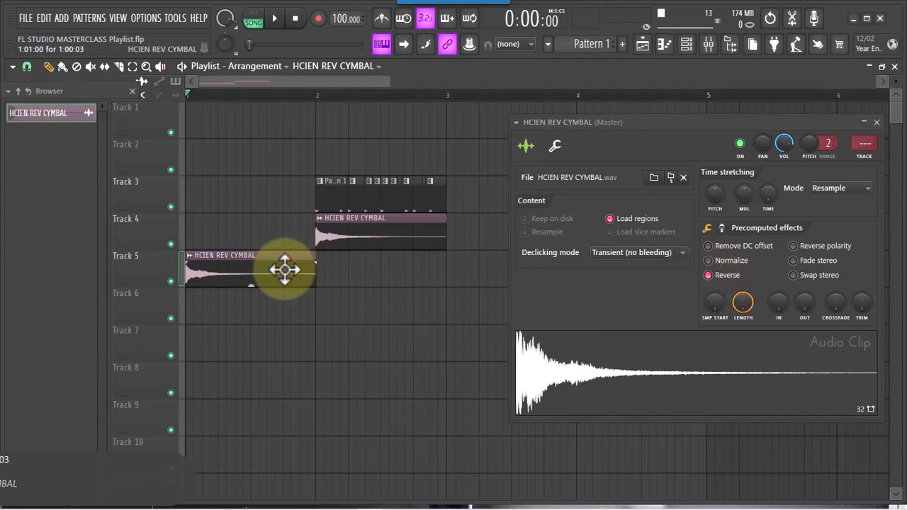
pyautogui.click(708, 274)
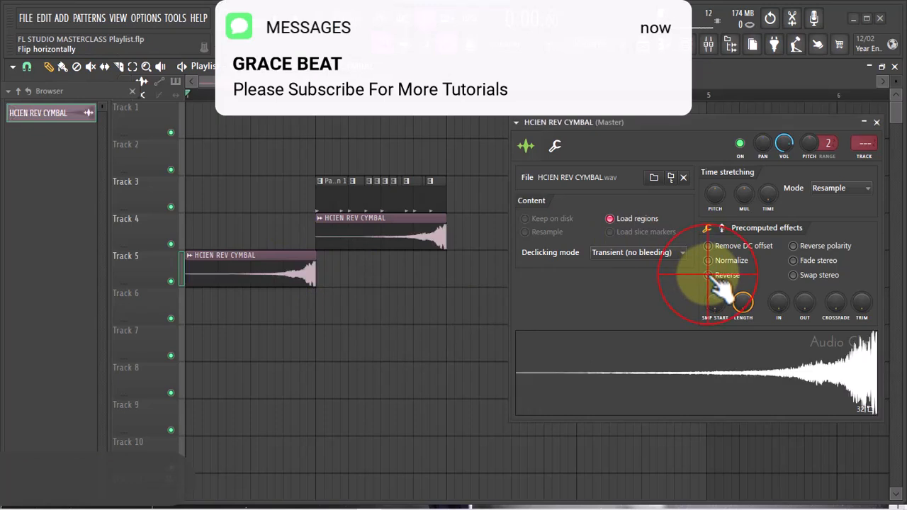
# Move the bar 1 cymbal clip up to Track 4 and make the copy at bar 2 unique
pyautogui.moveTo(263, 276); pyautogui.dragTo(253, 237)
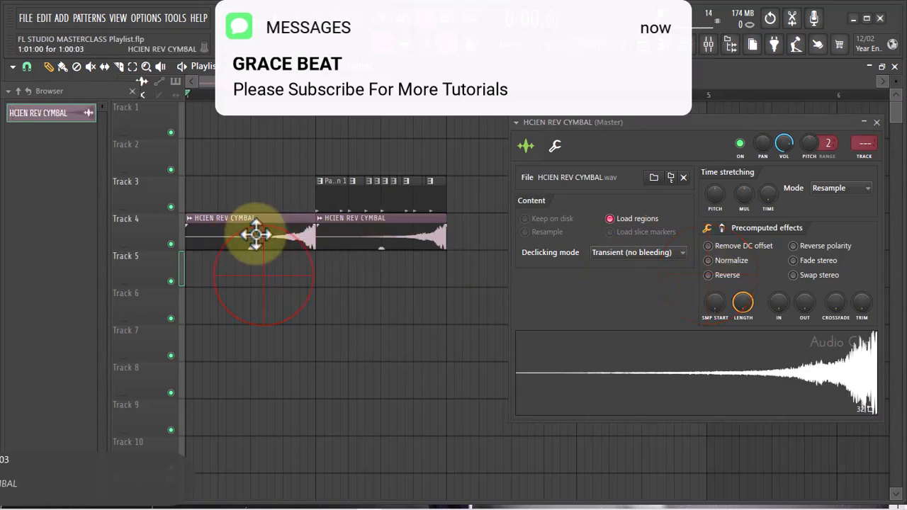
pyautogui.rightClick(320, 224)
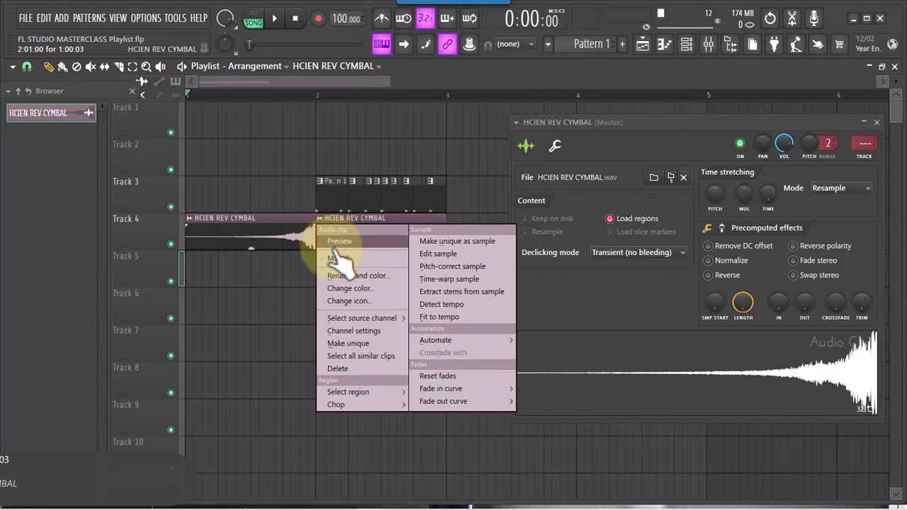
pyautogui.click(355, 346)
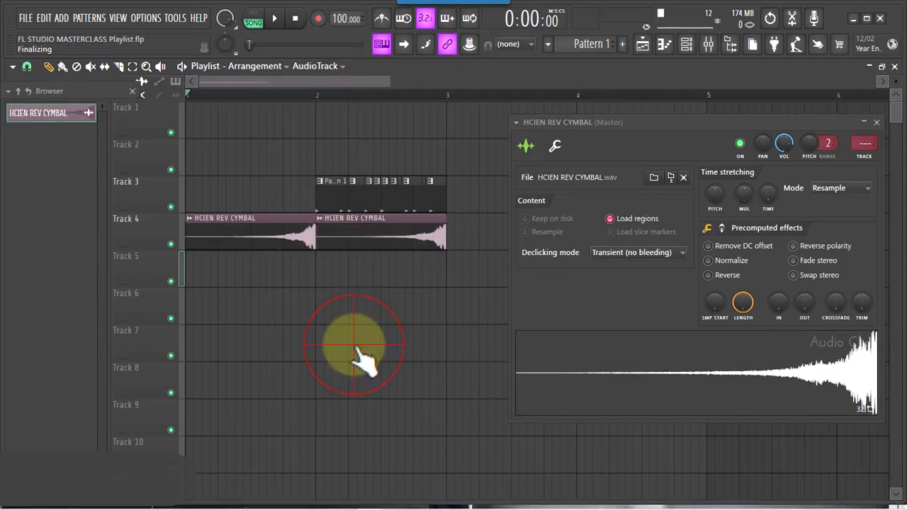
# Switch Reverse on and off for the original cymbal sample to compare its effect on the two clips
pyautogui.click(708, 275)
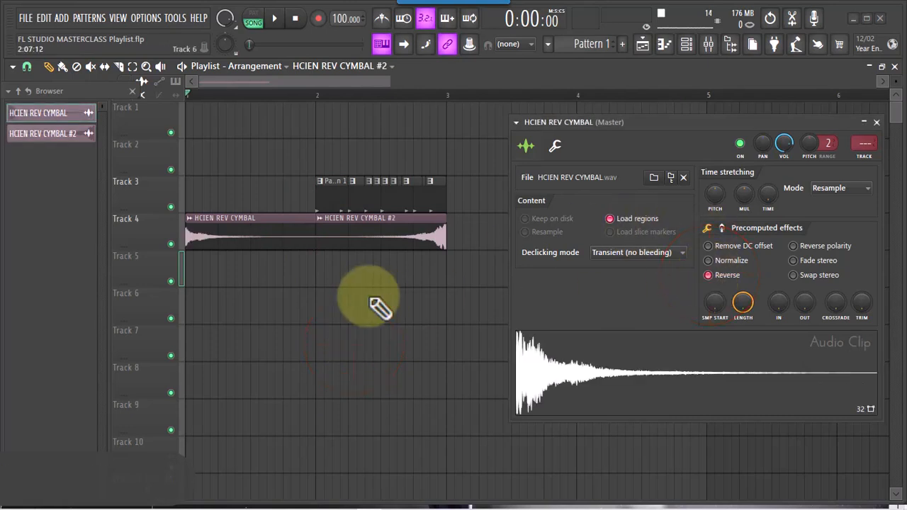
pyautogui.moveTo(371, 239)
pyautogui.mouseDown()
pyautogui.moveTo(383, 238)
pyautogui.moveTo(370, 239)
pyautogui.mouseUp()
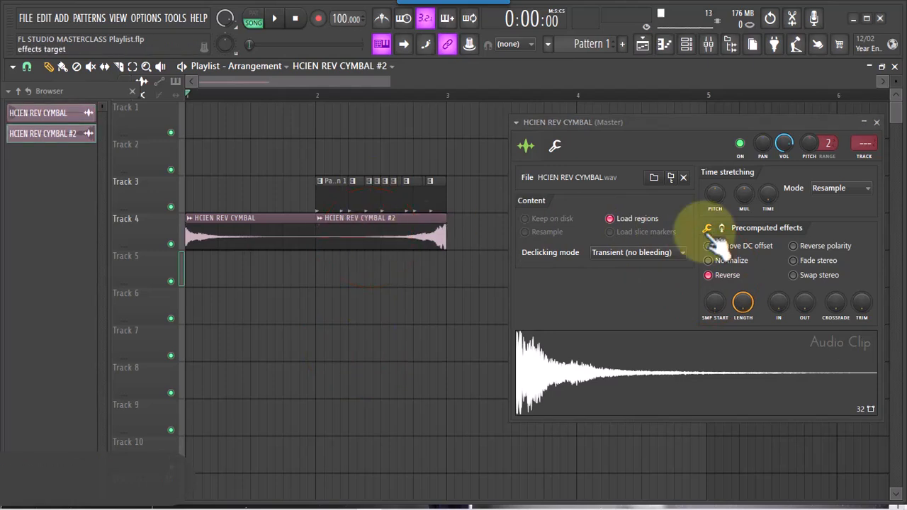
pyautogui.click(709, 275)
pyautogui.click(708, 275)
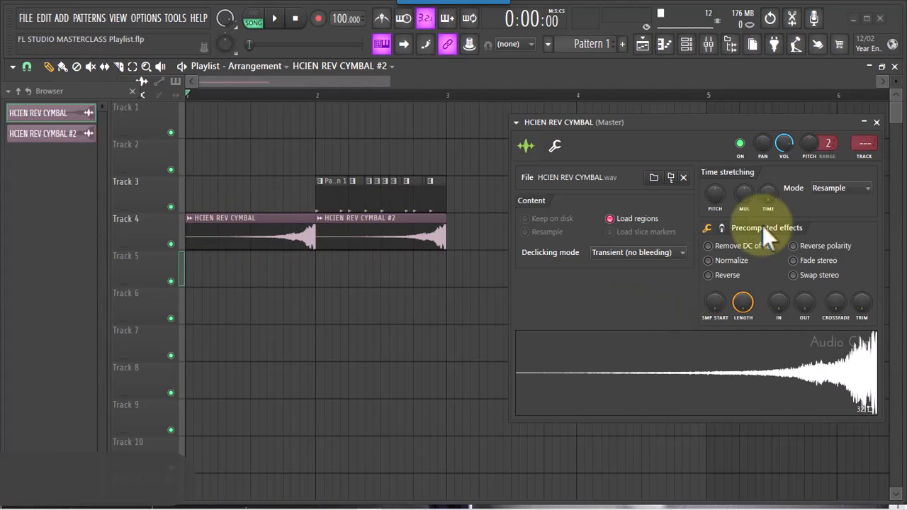
pyautogui.click(708, 275)
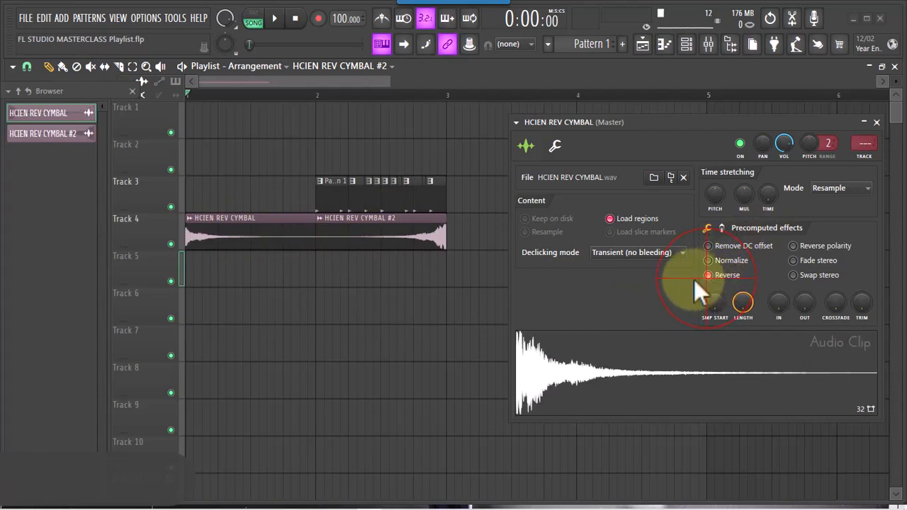
# Enable Reverse in the channel settings of HCIEN REV CYMBAL #2 and close them
pyautogui.doubleClick(406, 248)
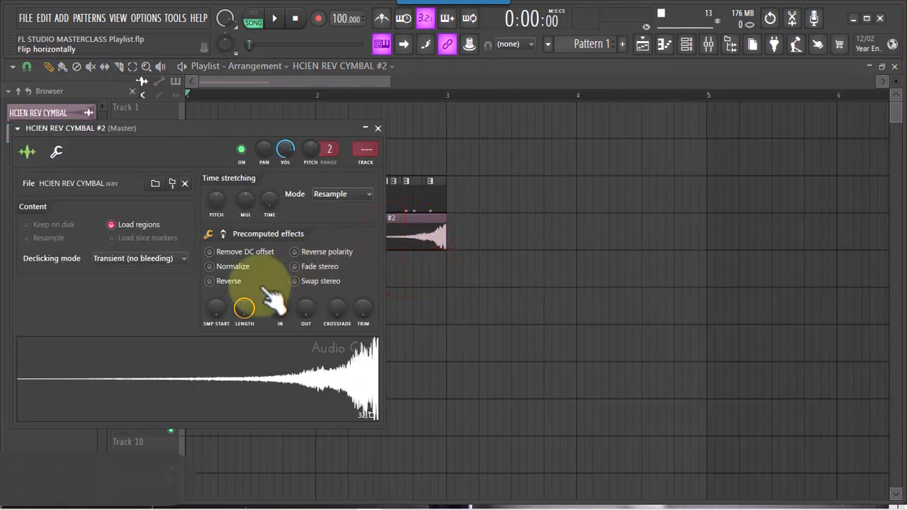
pyautogui.click(210, 281)
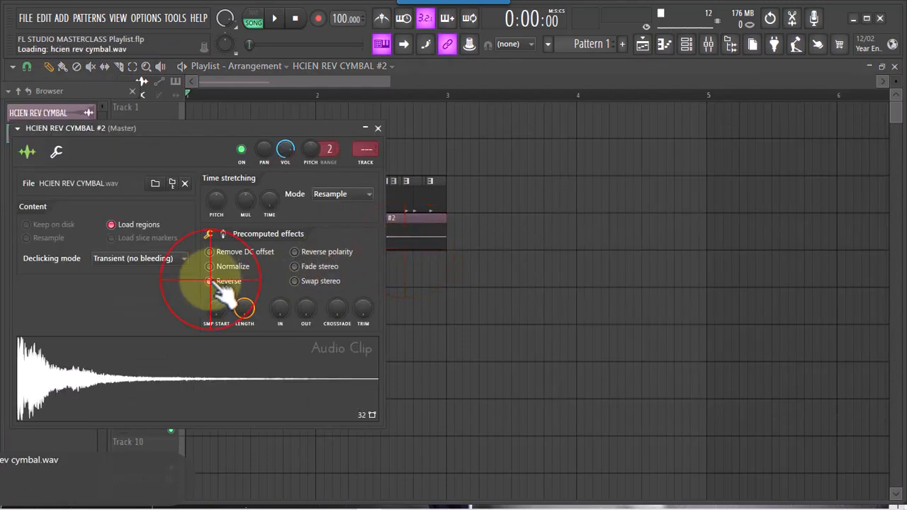
pyautogui.click(377, 128)
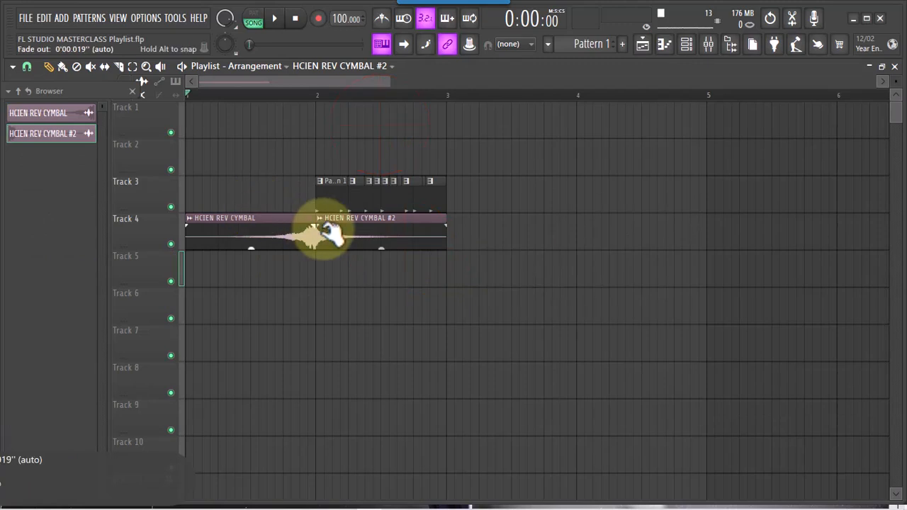
# Move the HCIEN REV CYMBAL #2 clip down to Track 5, keeping it at bar 2
pyautogui.moveTo(390, 83); pyautogui.dragTo(296, 90)
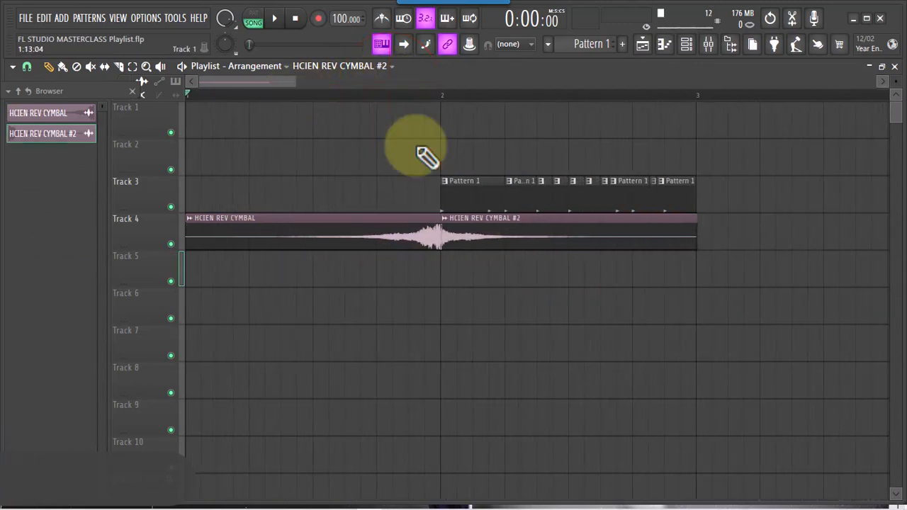
pyautogui.click(491, 233)
pyautogui.moveTo(491, 260); pyautogui.dragTo(493, 277)
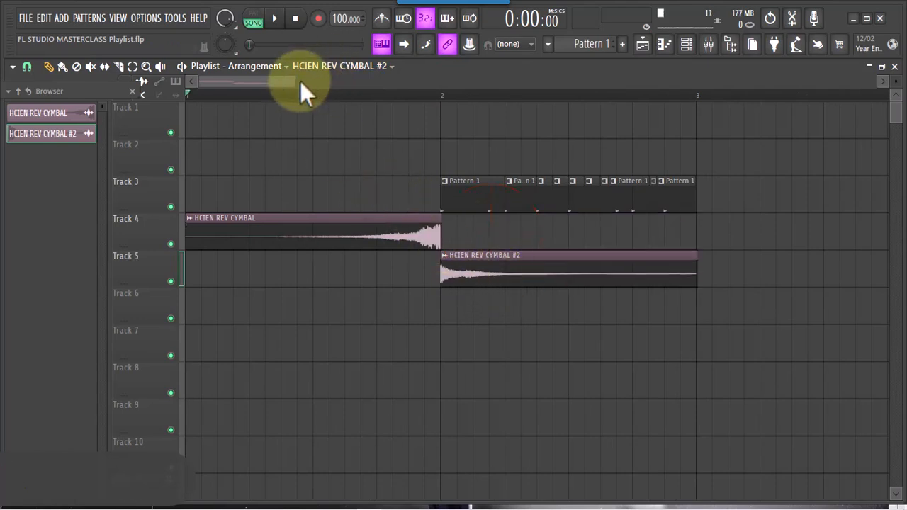
# Play the song from the start to hear the rising cymbal lead into the reversed copy at bar 2
pyautogui.moveTo(296, 83); pyautogui.dragTo(276, 81)
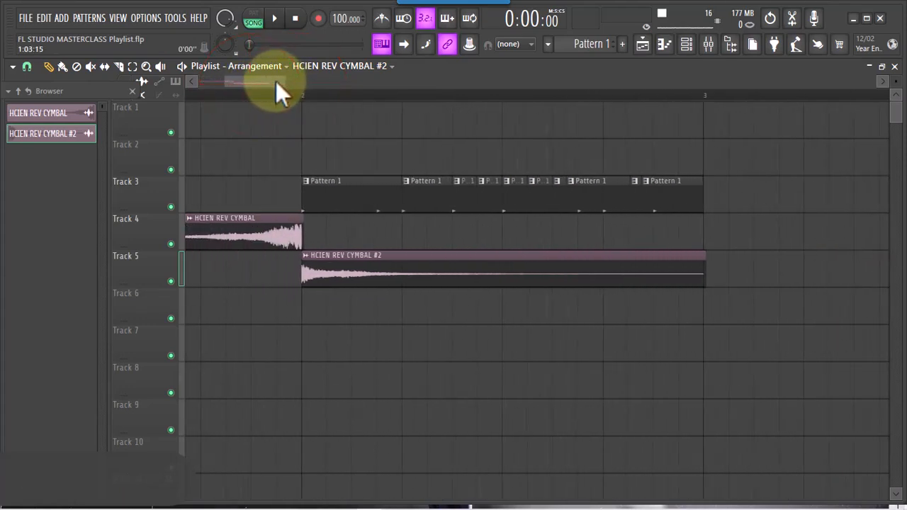
pyautogui.press('space')
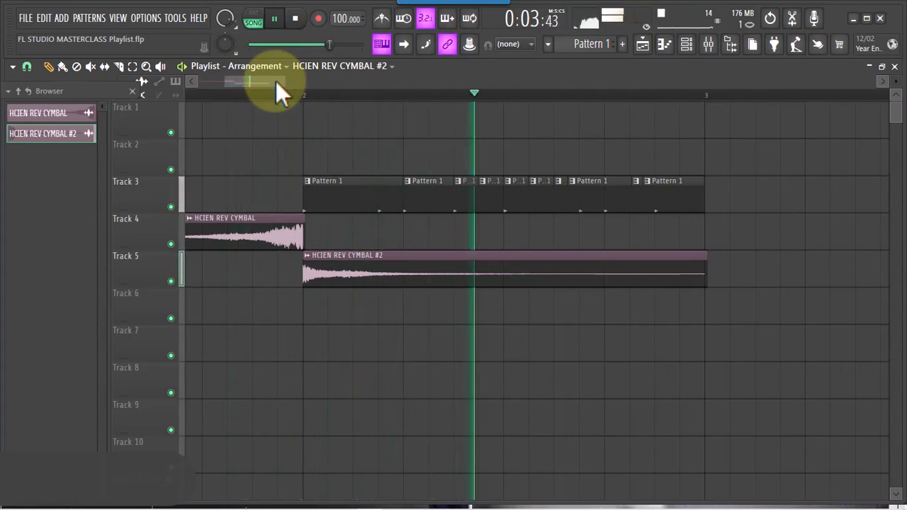
pyautogui.press('space')
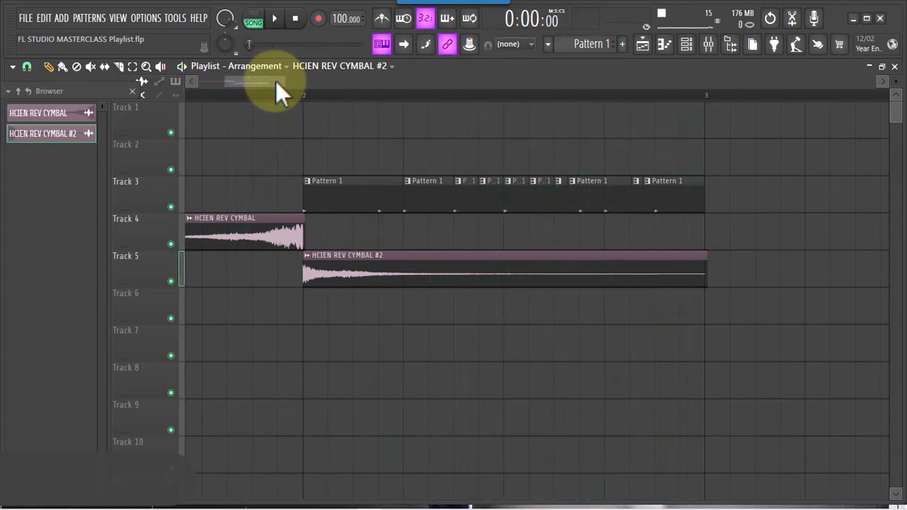
pyautogui.press('space')
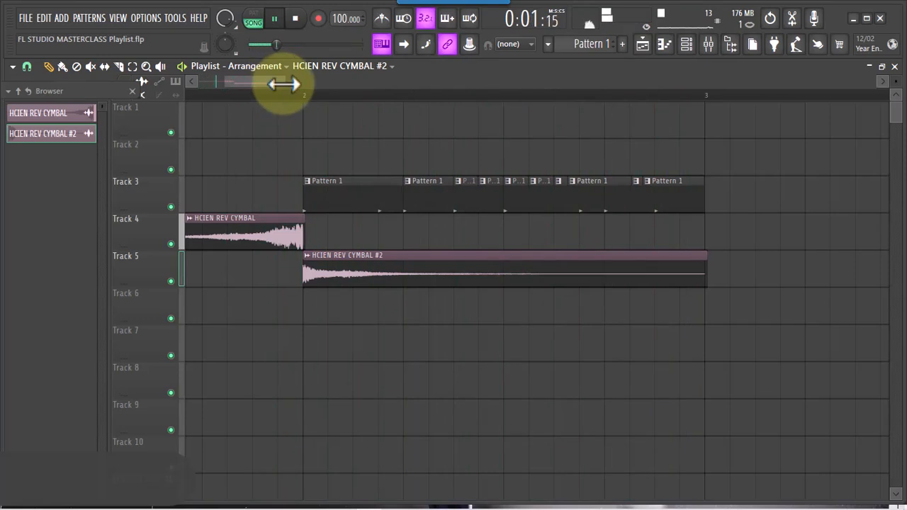
# Move the first cymbal clip down to Track 5 against the #2 clip and try to shift the #2 clip slightly
pyautogui.moveTo(284, 82); pyautogui.dragTo(115, 76)
pyautogui.click(46, 71)
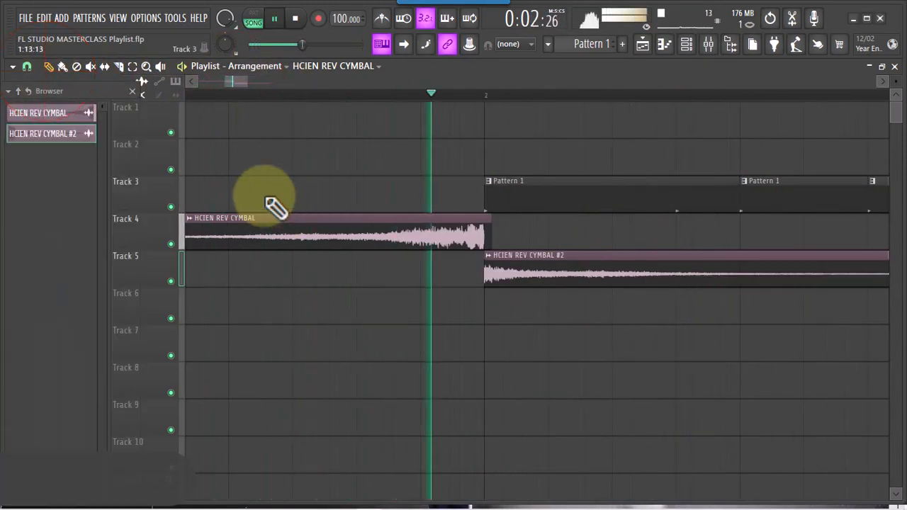
pyautogui.click(443, 240)
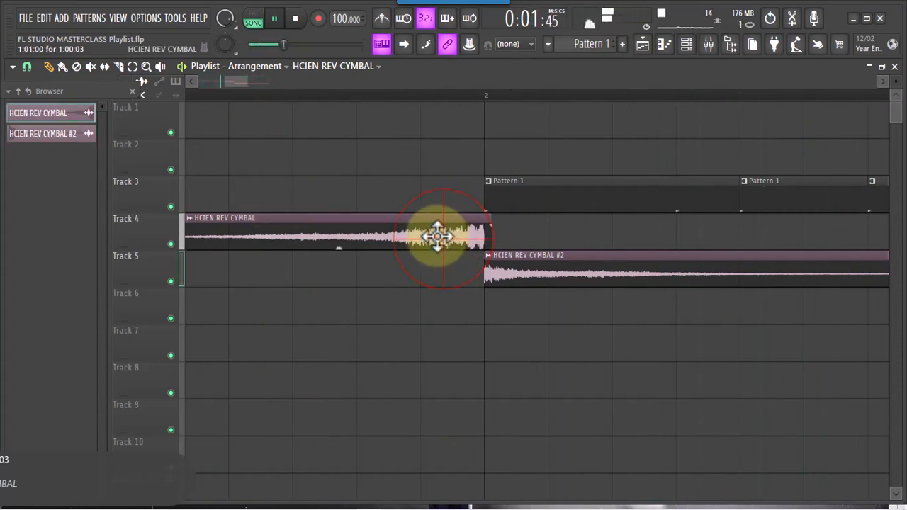
pyautogui.moveTo(428, 237); pyautogui.dragTo(429, 274)
pyautogui.click(500, 276)
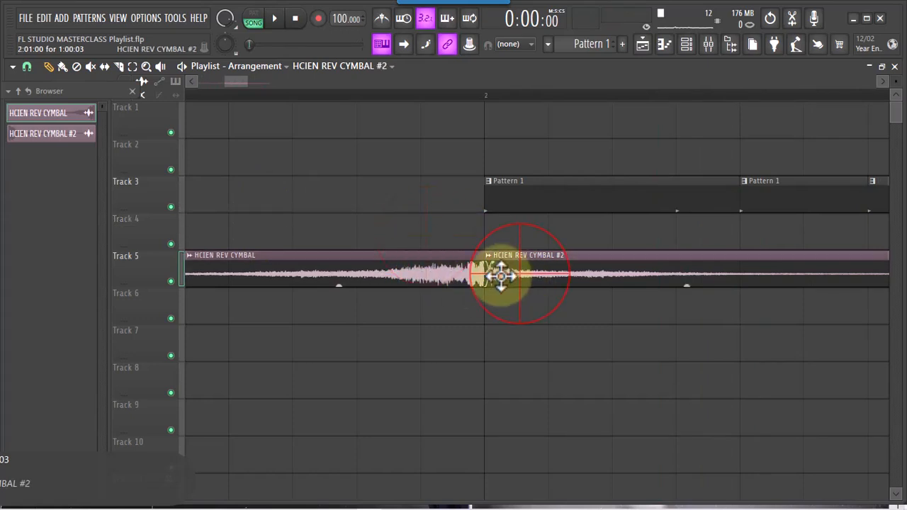
pyautogui.click(541, 270)
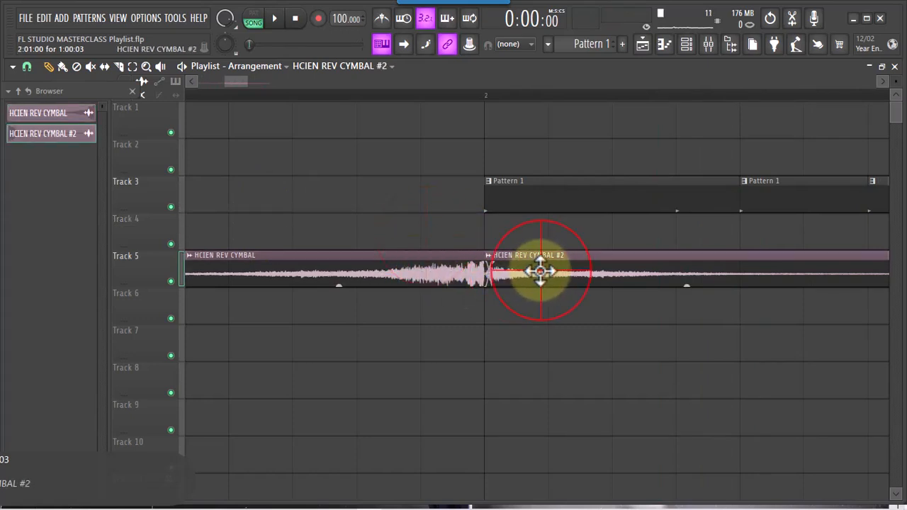
pyautogui.moveTo(510, 272); pyautogui.dragTo(560, 271)
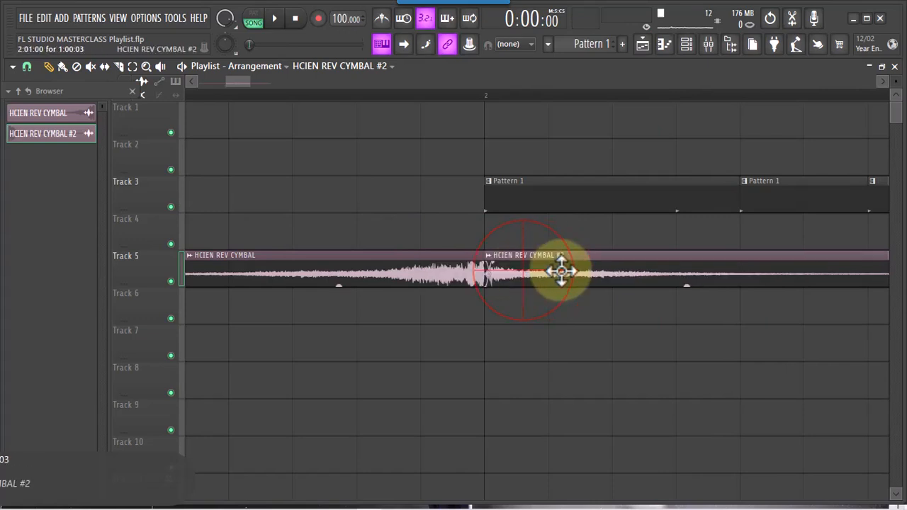
# Set the playlist snap to 1/6 step and nudge both cymbal clips on Track 5 towards each other so they overlap around bar 2
pyautogui.click(26, 66)
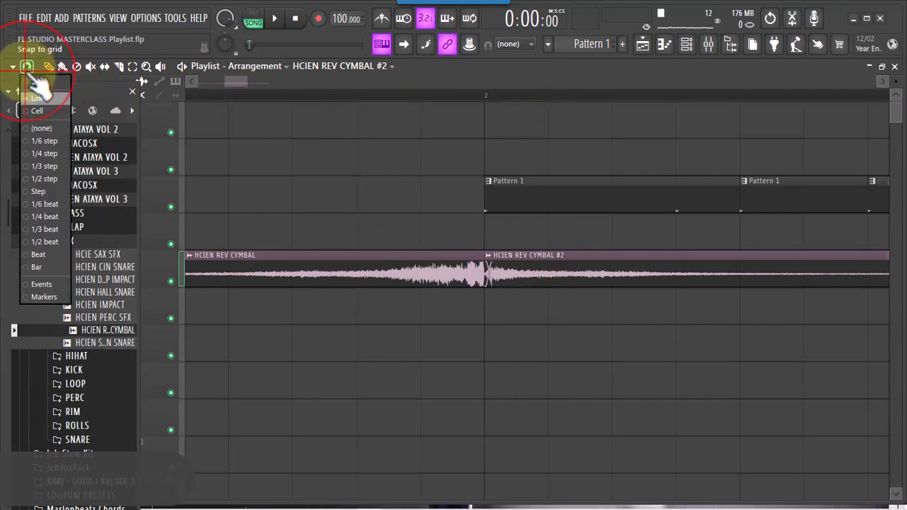
pyautogui.click(44, 142)
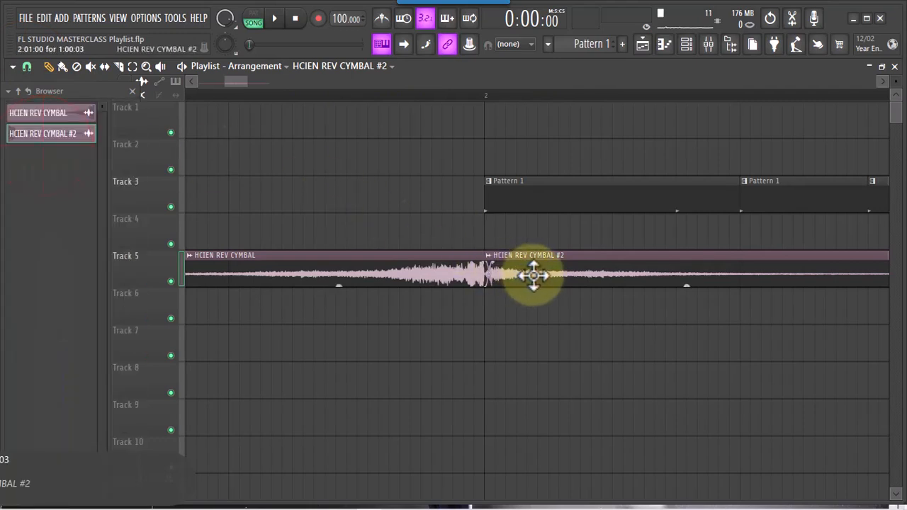
pyautogui.moveTo(533, 274); pyautogui.dragTo(524, 275)
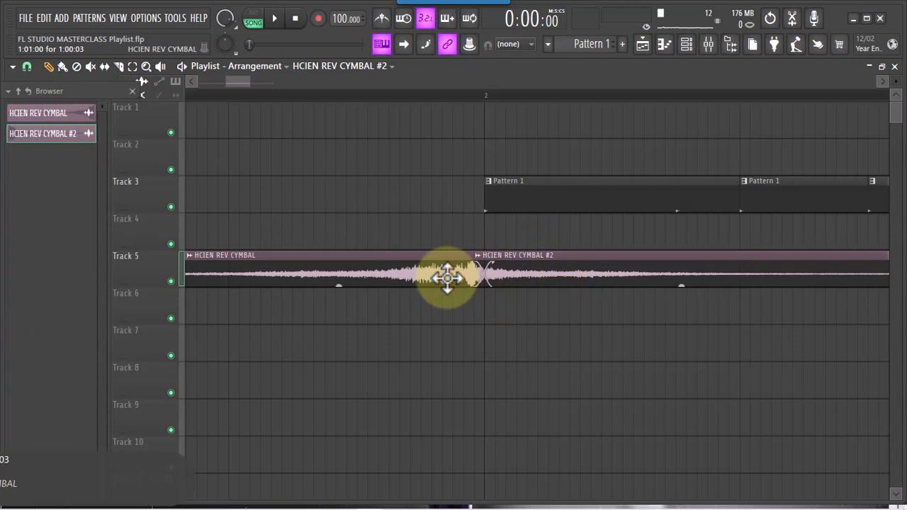
pyautogui.moveTo(447, 278); pyautogui.dragTo(464, 277)
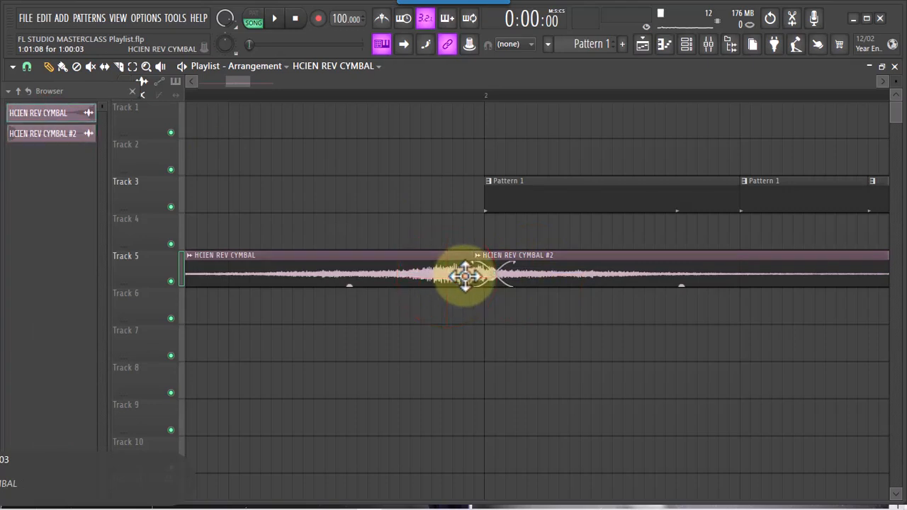
# Raise the fade-out amount in the first cymbal's channel settings slightly and close them
pyautogui.doubleClick(444, 276)
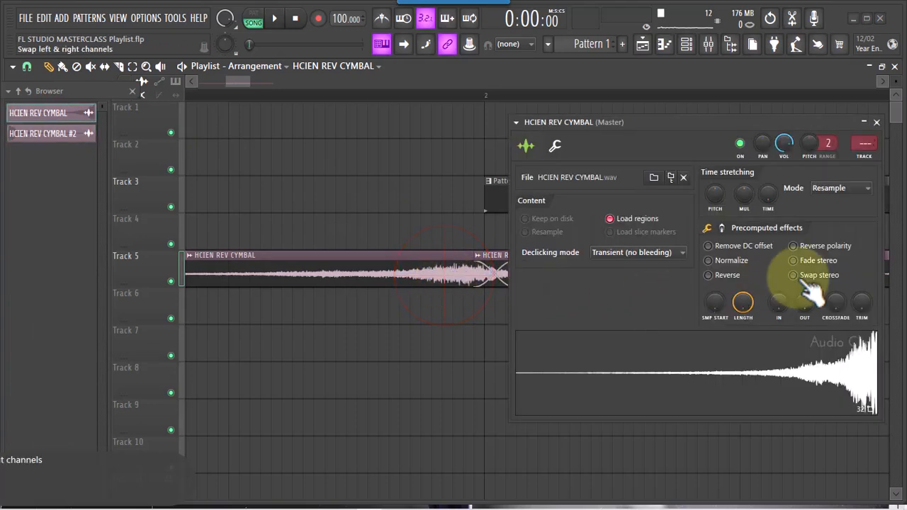
pyautogui.moveTo(801, 301); pyautogui.dragTo(802, 287)
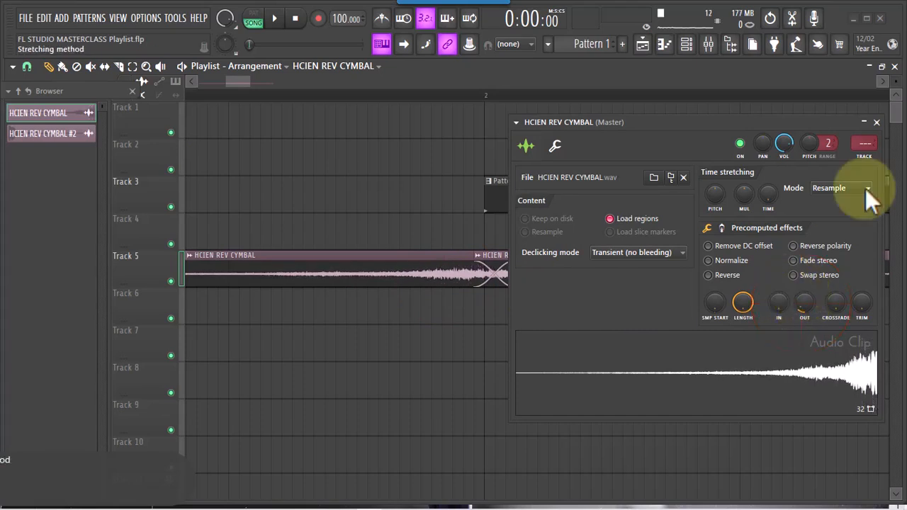
pyautogui.click(876, 123)
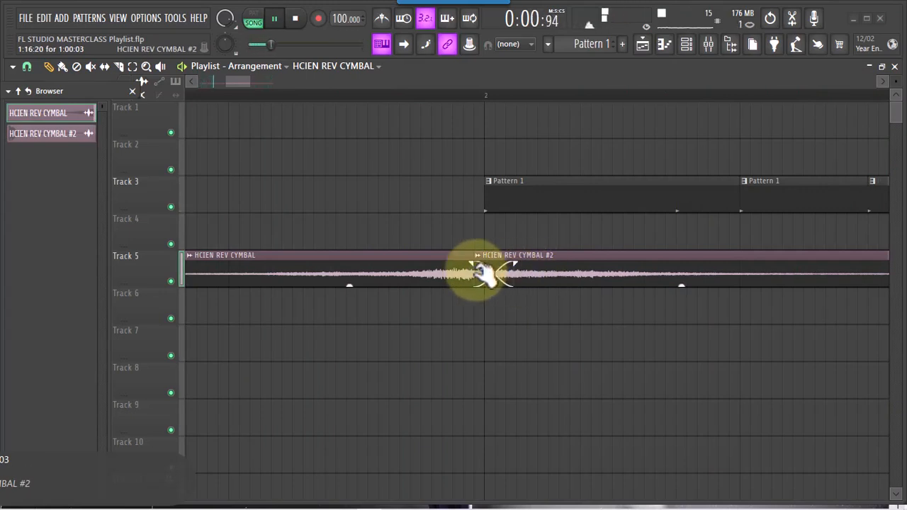
# Shift the HCIEN REV CYMBAL #2 clip slightly earlier on Track 5 to widen its overlap with the first cymbal
pyautogui.moveTo(420, 276); pyautogui.dragTo(422, 238)
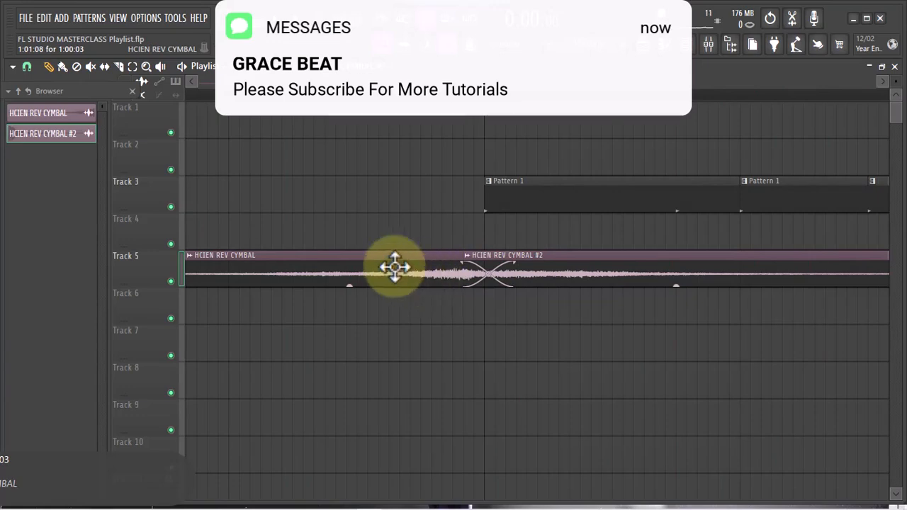
pyautogui.click(392, 283)
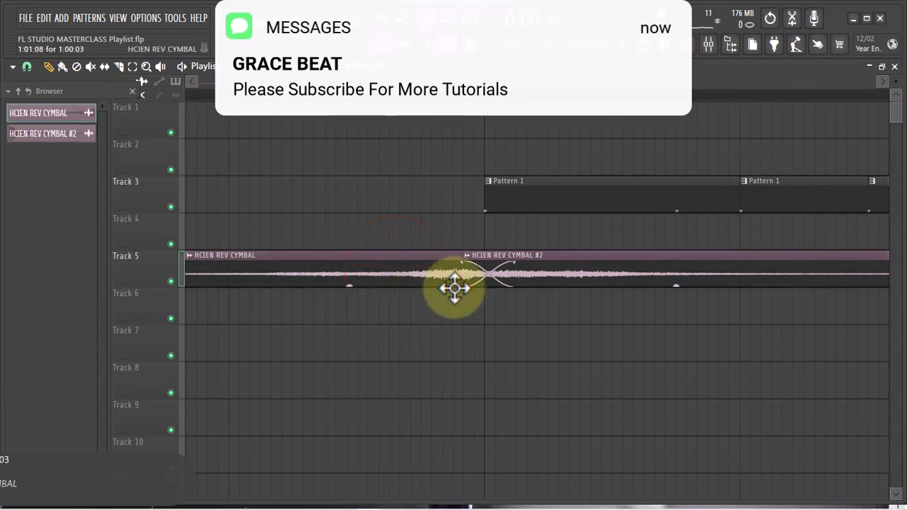
pyautogui.moveTo(481, 280); pyautogui.dragTo(380, 275)
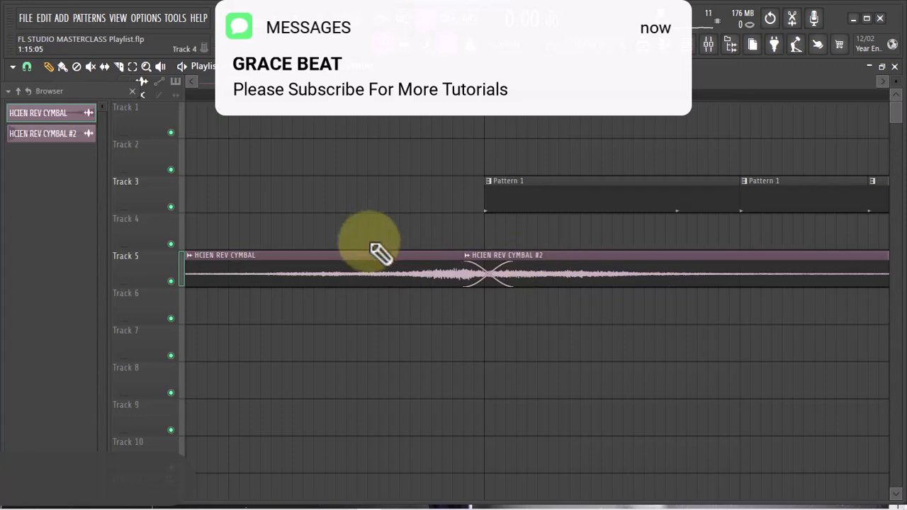
# Open the first cymbal clip's channel settings and reposition the window over the middle of the playlist
pyautogui.doubleClick(380, 274)
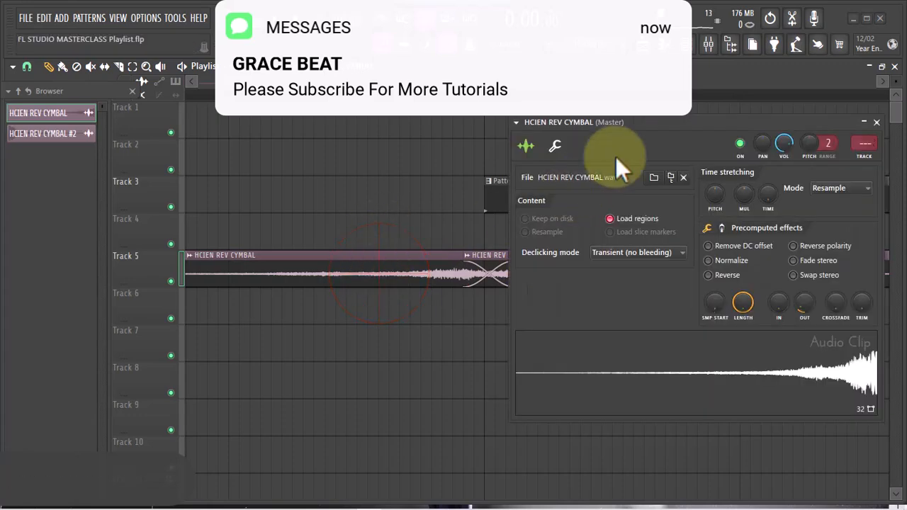
pyautogui.moveTo(680, 122); pyautogui.dragTo(495, 105)
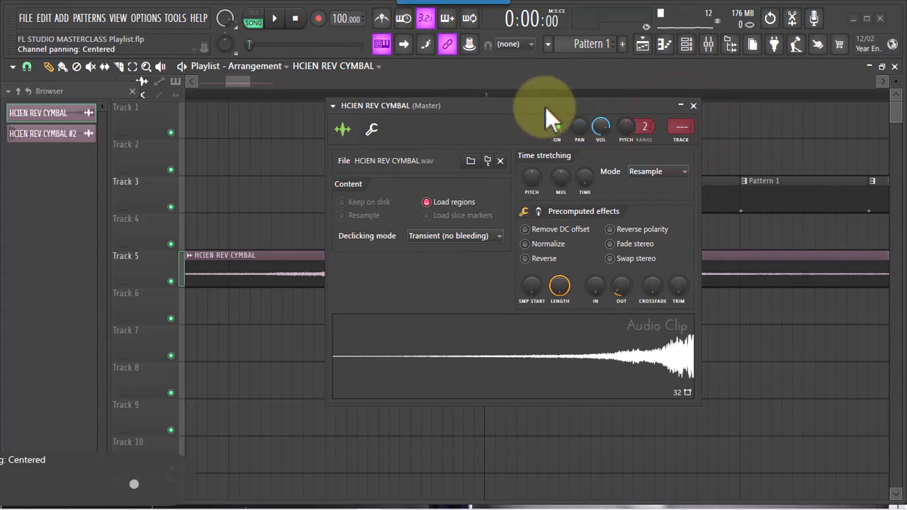
pyautogui.moveTo(536, 105); pyautogui.dragTo(542, 123)
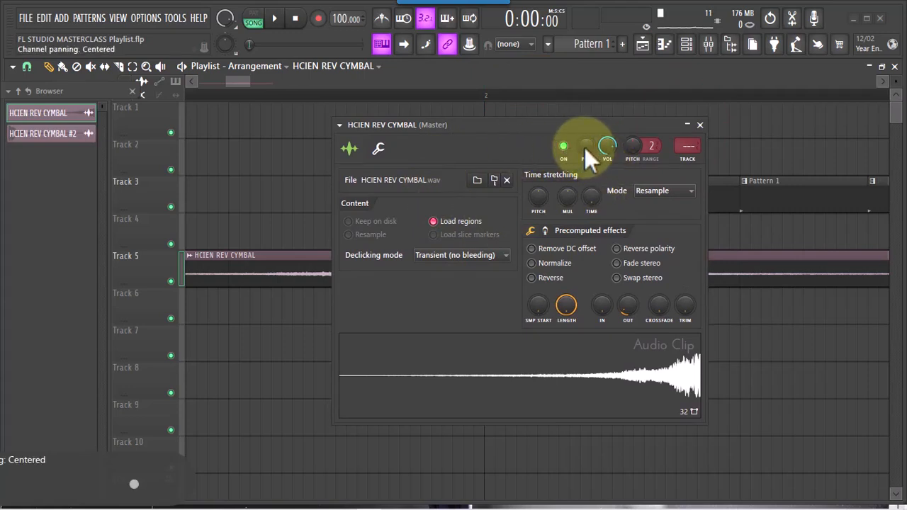
# Try panning the first cymbal's channel 50% right and return the panning to centre
pyautogui.moveTo(586, 146)
pyautogui.mouseDown()
pyautogui.moveTo(576, 186)
pyautogui.moveTo(575, 57)
pyautogui.mouseUp()
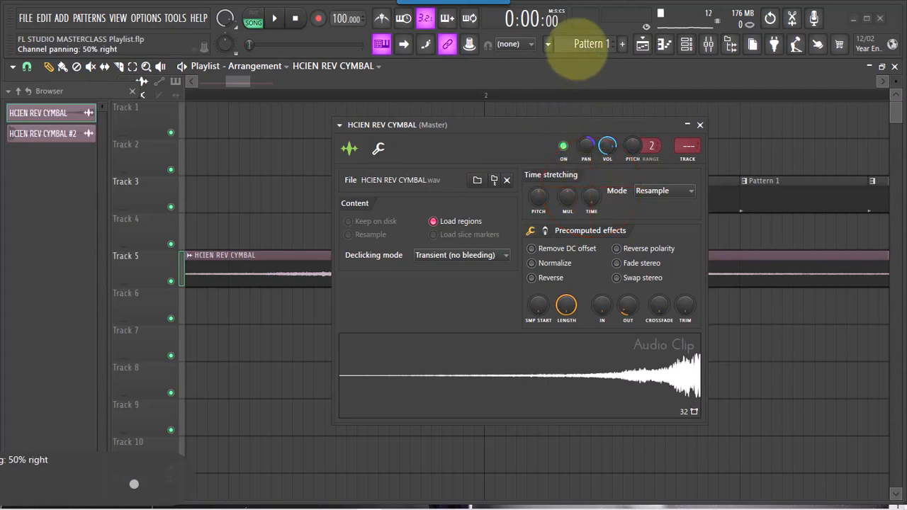
pyautogui.rightClick(584, 143)
pyautogui.click(596, 144)
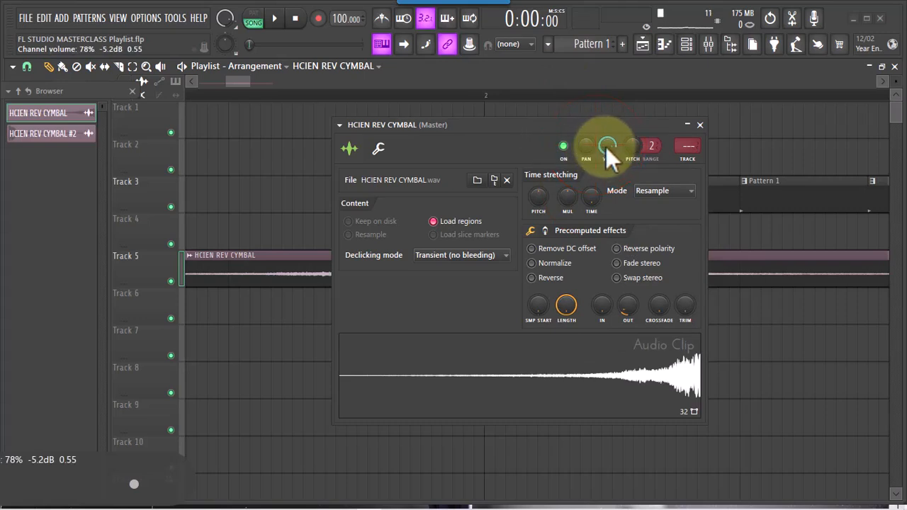
# Try raising the first cymbal's channel volume to 93% and reset it to its default
pyautogui.moveTo(605, 147); pyautogui.dragTo(598, 120)
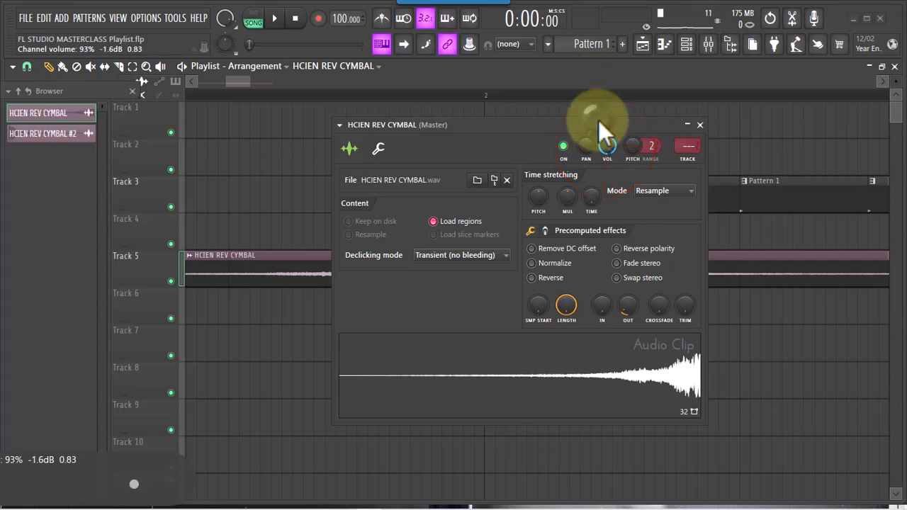
pyautogui.rightClick(614, 149)
pyautogui.click(619, 153)
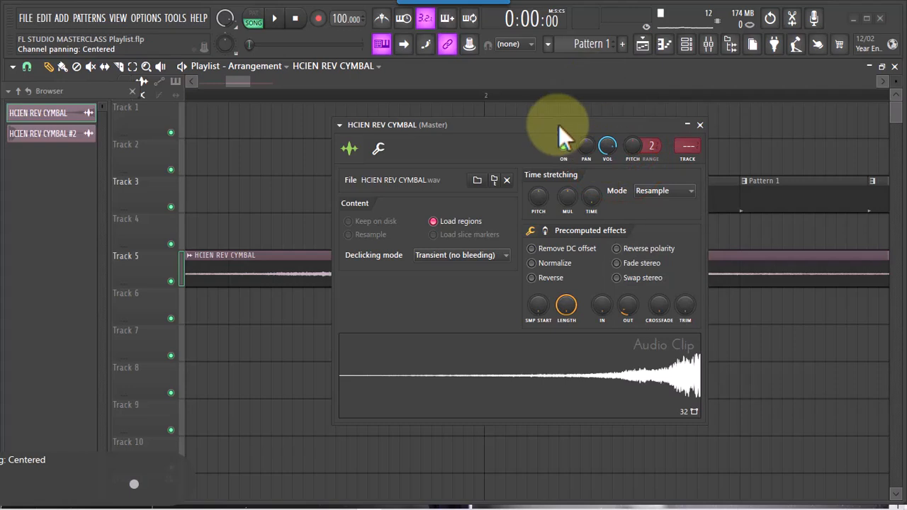
# Move the channel settings window clear of the first cymbal clip and shift that clip to the start of bar 1 on Track 5
pyautogui.moveTo(558, 125); pyautogui.dragTo(707, 97)
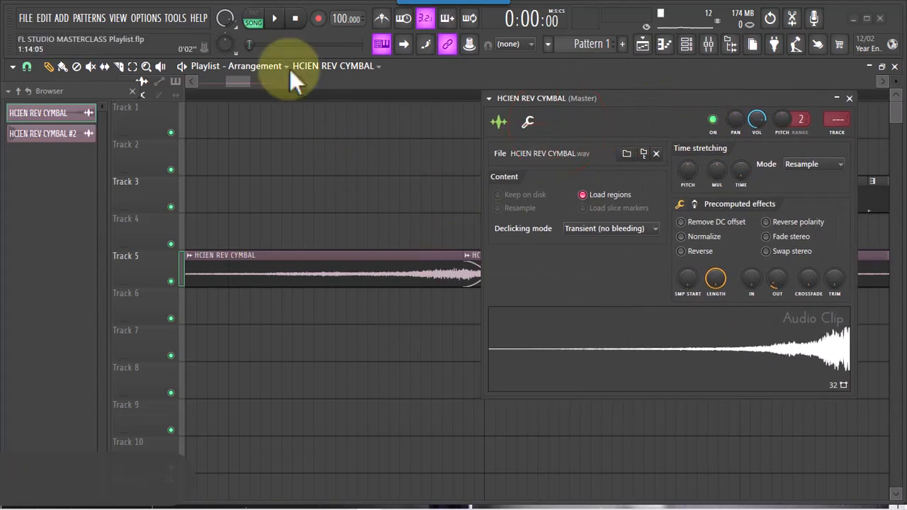
pyautogui.moveTo(236, 86); pyautogui.dragTo(283, 80)
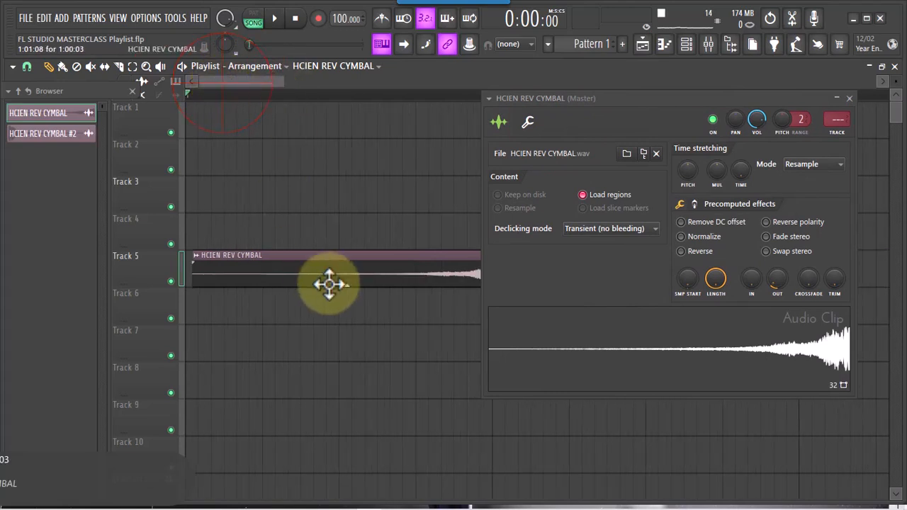
pyautogui.moveTo(620, 97); pyautogui.dragTo(701, 129)
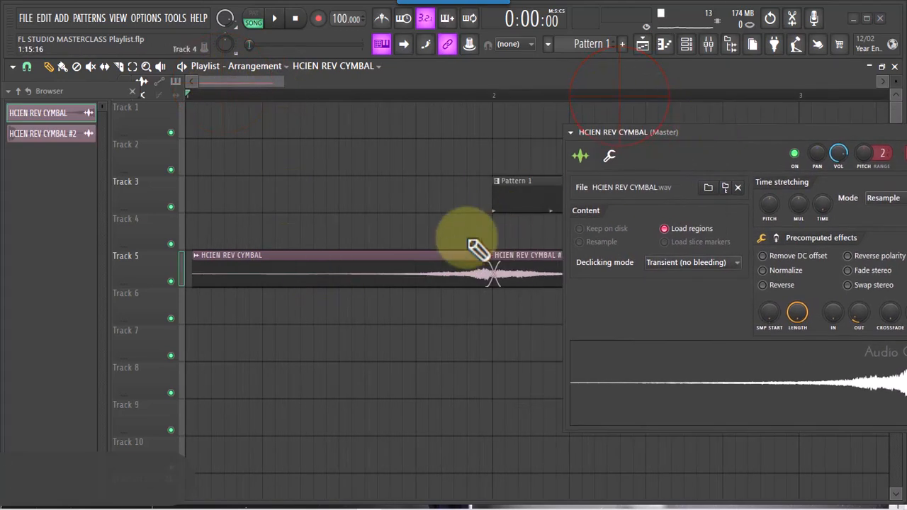
pyautogui.moveTo(405, 275); pyautogui.dragTo(348, 286)
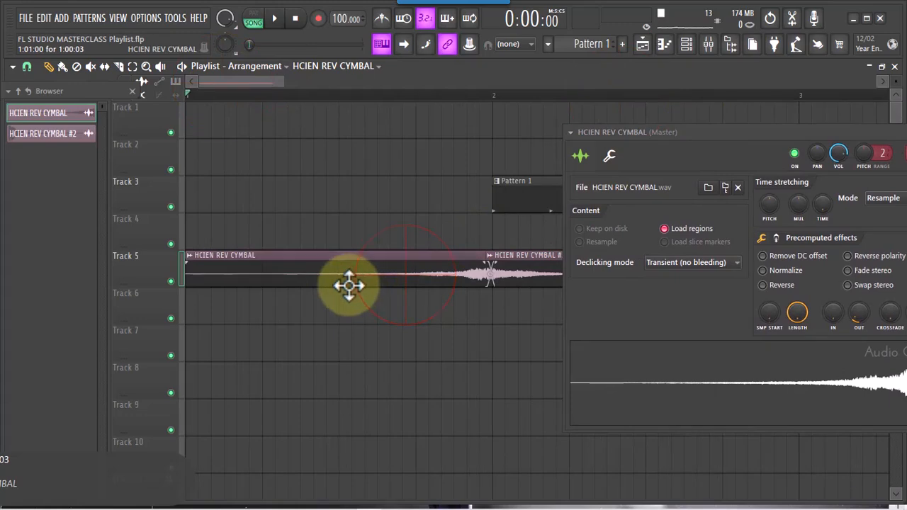
# Play back the overlapping cymbals with centred panning, bringing the channel settings window fully back into view
pyautogui.press('space')
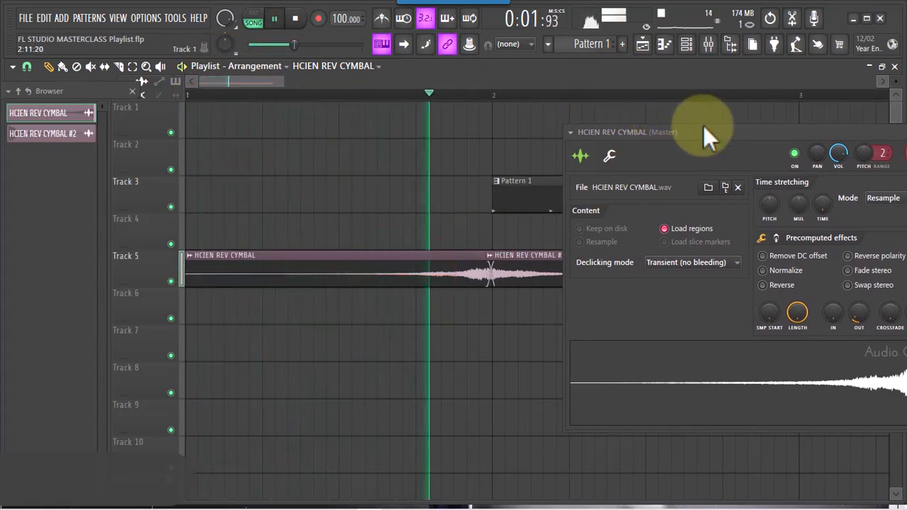
pyautogui.moveTo(708, 131); pyautogui.dragTo(646, 138)
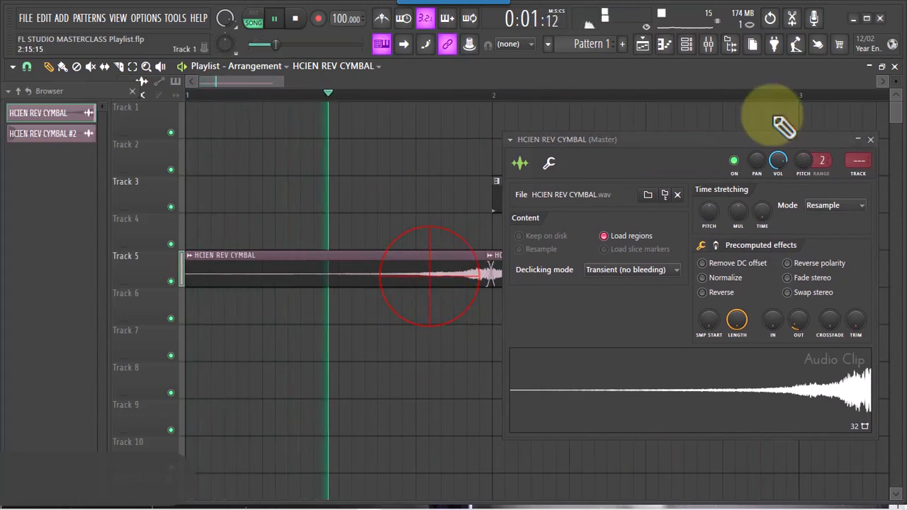
pyautogui.press('space')
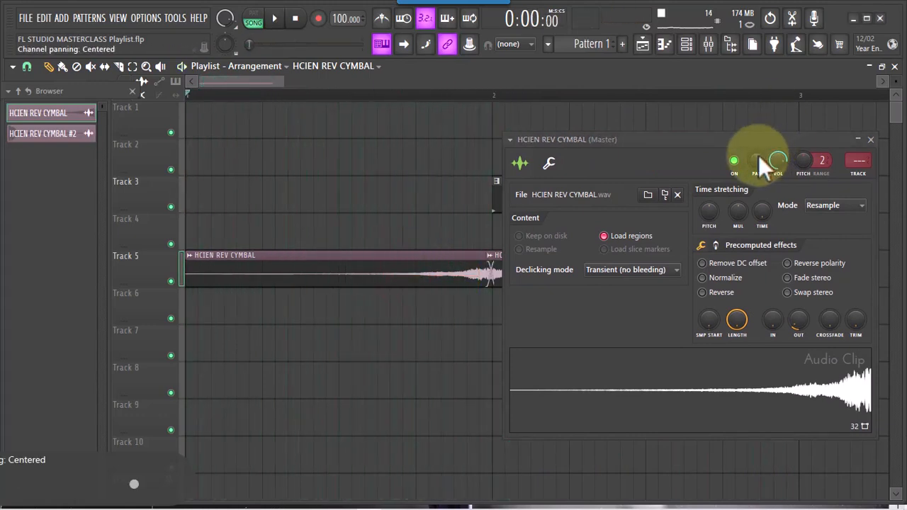
# Pan the first cymbal's channel 30% left and play the arrangement to hear the effect
pyautogui.click(757, 159)
pyautogui.moveTo(757, 159); pyautogui.dragTo(760, 185)
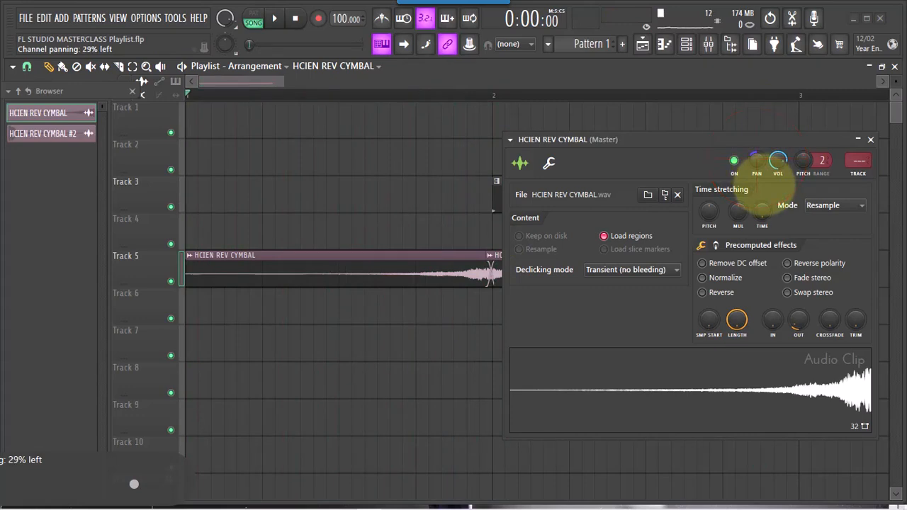
pyautogui.press('space')
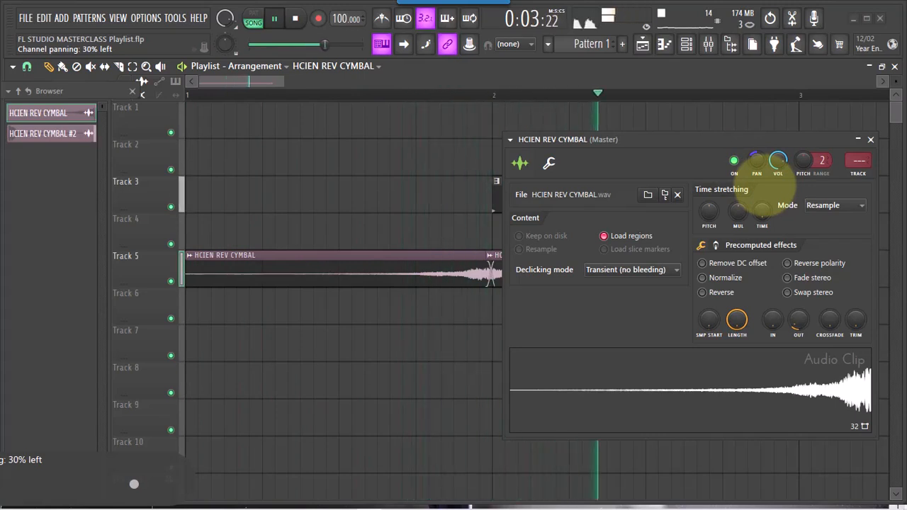
pyautogui.press('space')
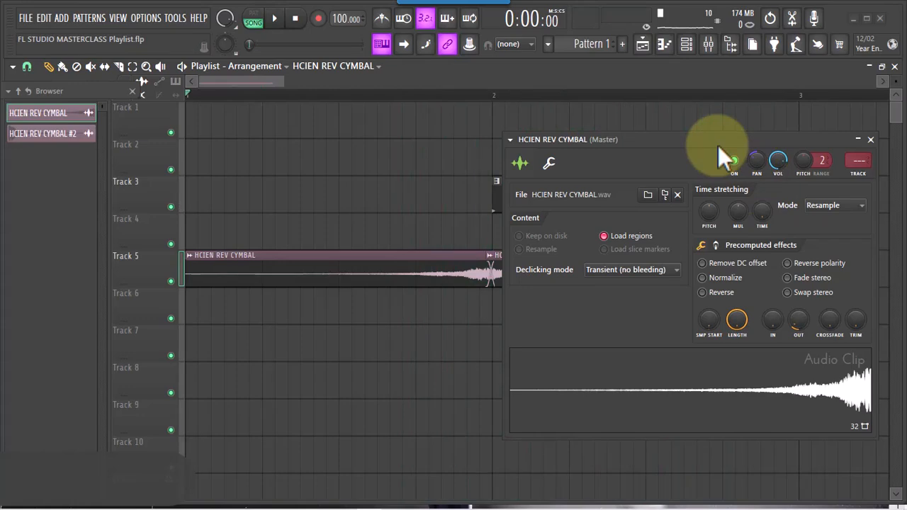
# Reposition the channel settings window and raise the first cymbal's channel pitch to +60 cents
pyautogui.moveTo(739, 137); pyautogui.dragTo(683, 302)
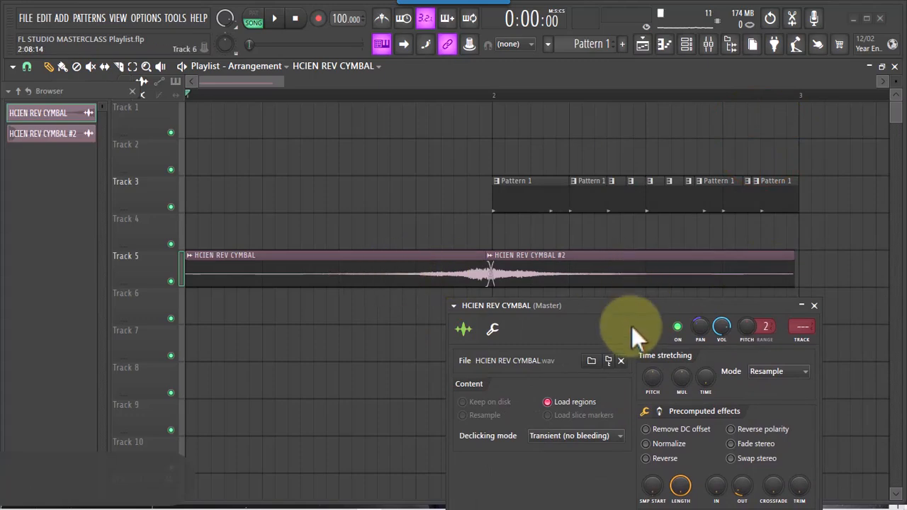
pyautogui.moveTo(637, 309); pyautogui.dragTo(709, 119)
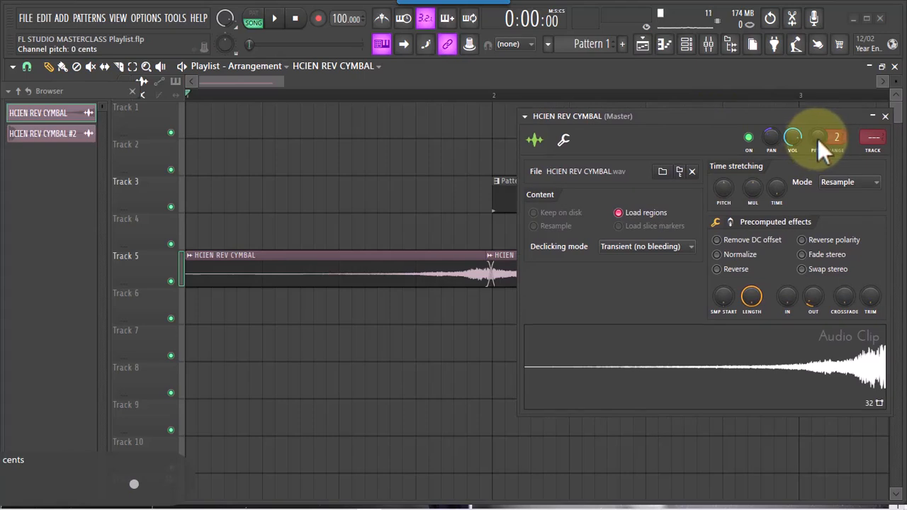
pyautogui.moveTo(816, 140); pyautogui.dragTo(816, 132)
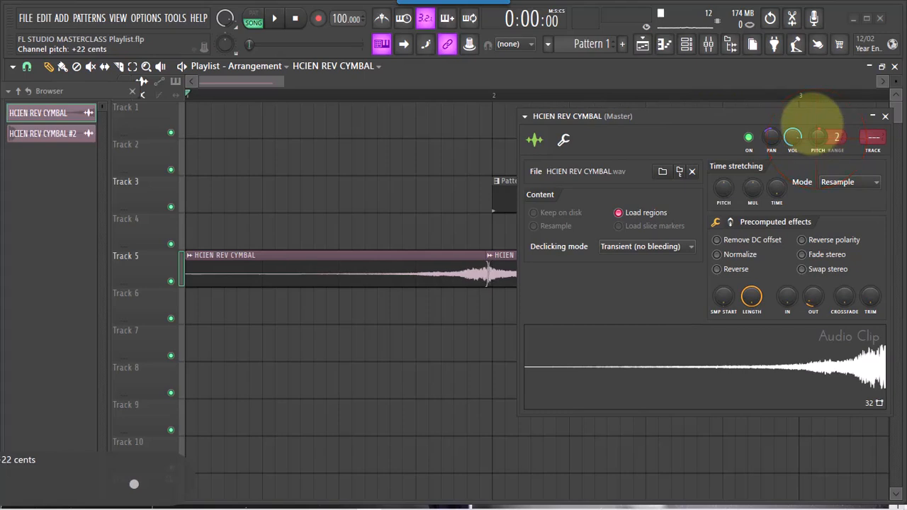
pyautogui.moveTo(812, 116); pyautogui.dragTo(804, 87)
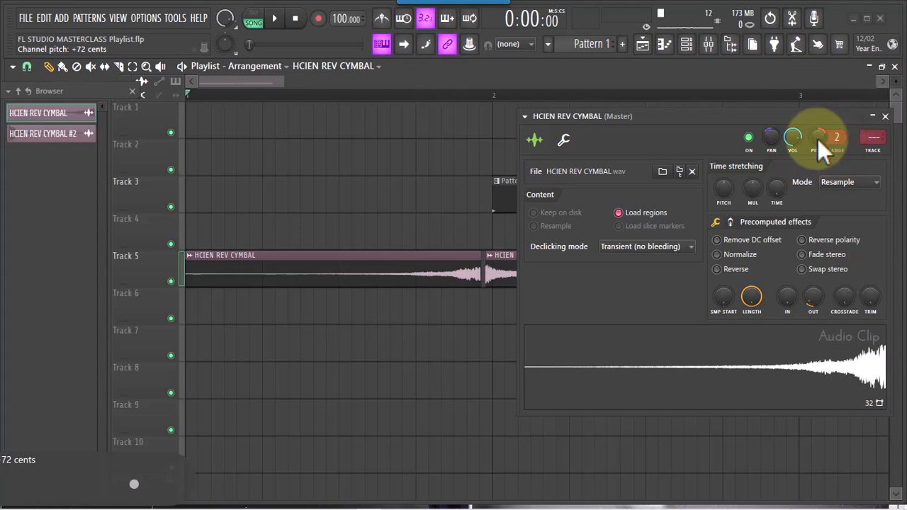
pyautogui.moveTo(817, 139); pyautogui.dragTo(818, 145)
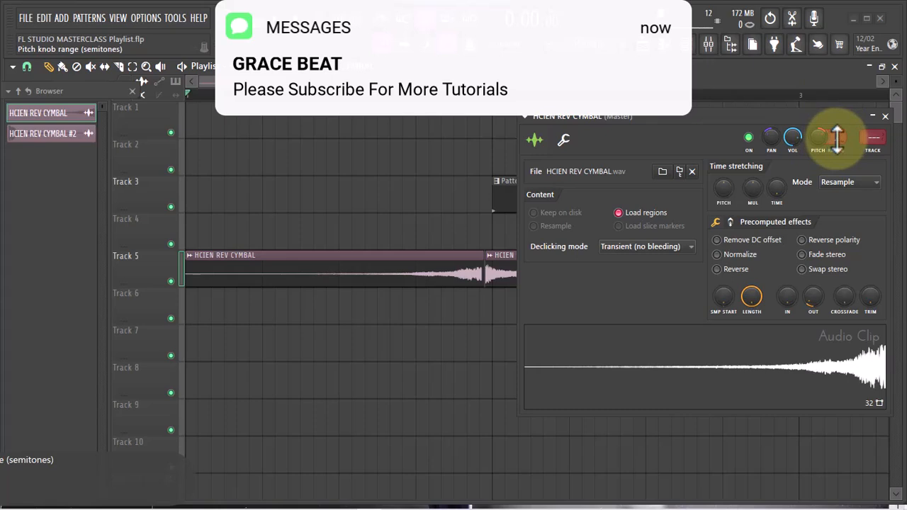
# Set the first cymbal's pitch knob range to 6 semitones and play back the result
pyautogui.moveTo(837, 139); pyautogui.dragTo(835, 99)
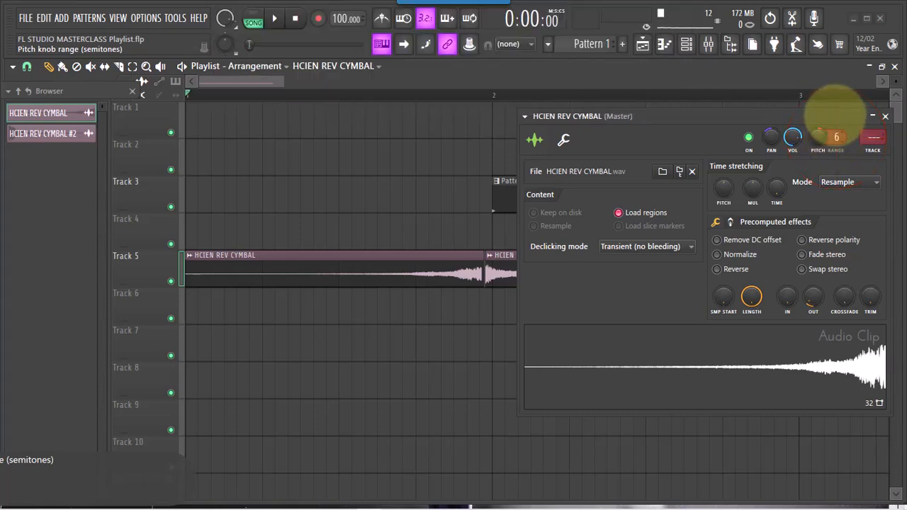
pyautogui.moveTo(836, 99); pyautogui.dragTo(839, 140)
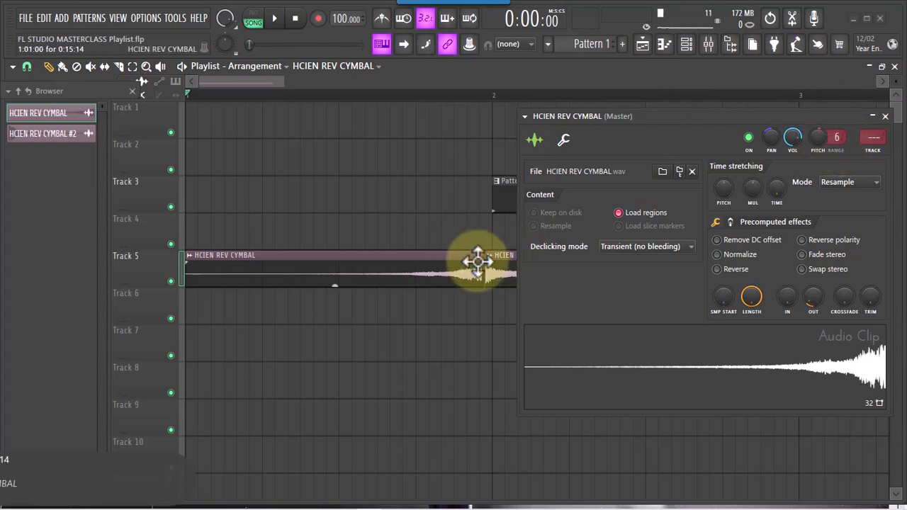
pyautogui.press('space')
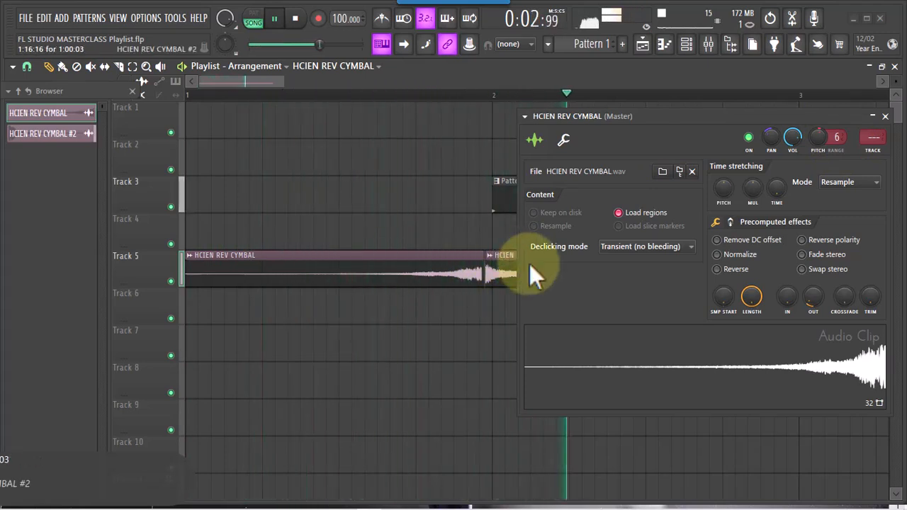
pyautogui.press('space')
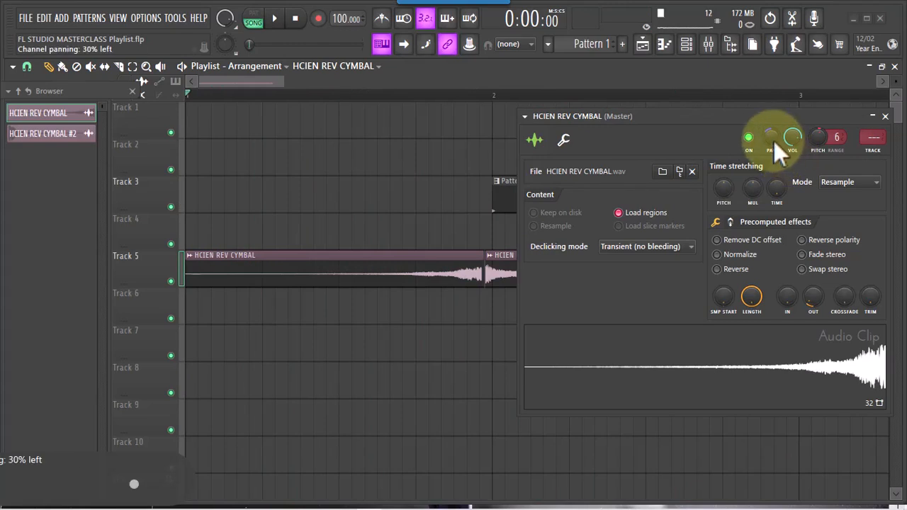
# Reset the first cymbal's channel panning, pitch and pitch range to their default values
pyautogui.rightClick(773, 141)
pyautogui.click(792, 159)
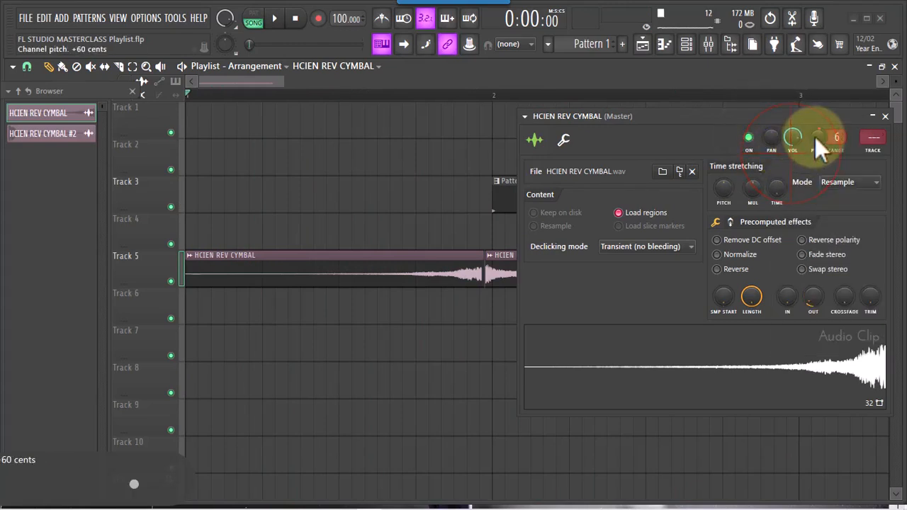
pyautogui.rightClick(816, 139)
pyautogui.click(823, 143)
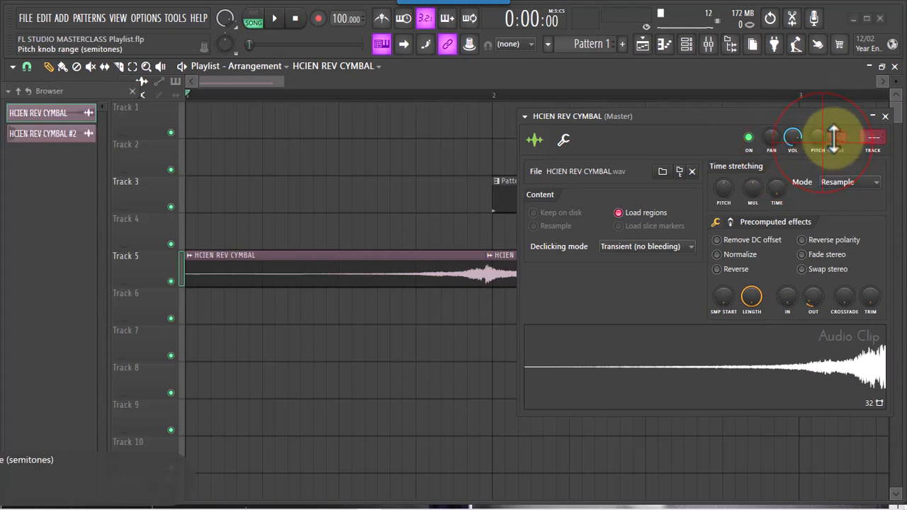
pyautogui.rightClick(833, 137)
pyautogui.click(841, 143)
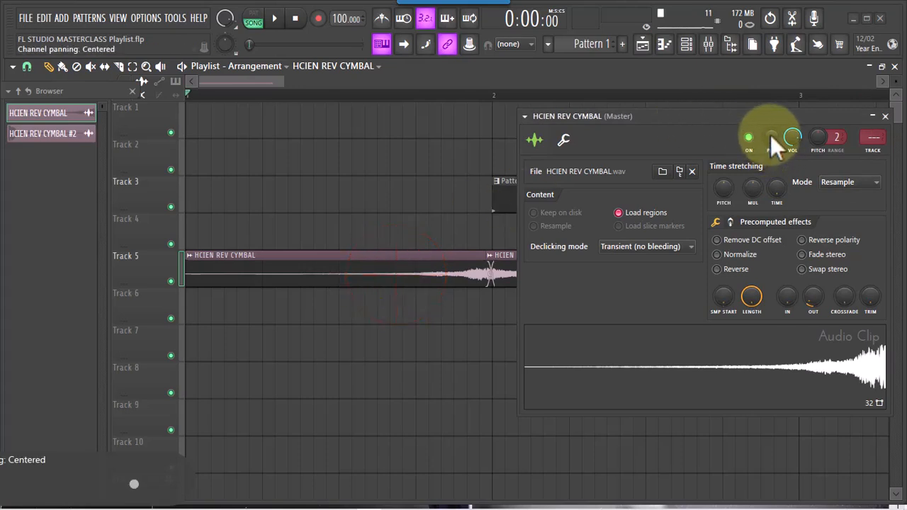
# Pan the first cymbal's channel 50% left and play the arrangement to check it
pyautogui.moveTo(770, 135); pyautogui.dragTo(773, 174)
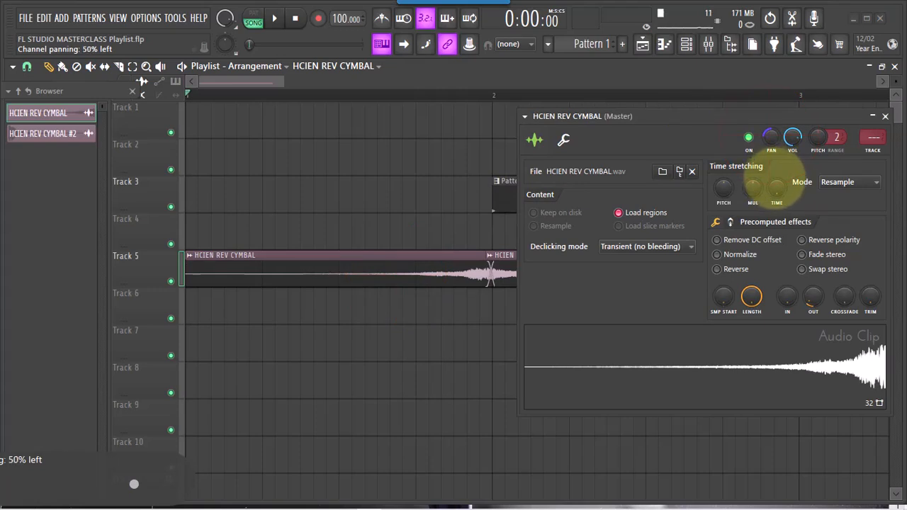
pyautogui.press('space')
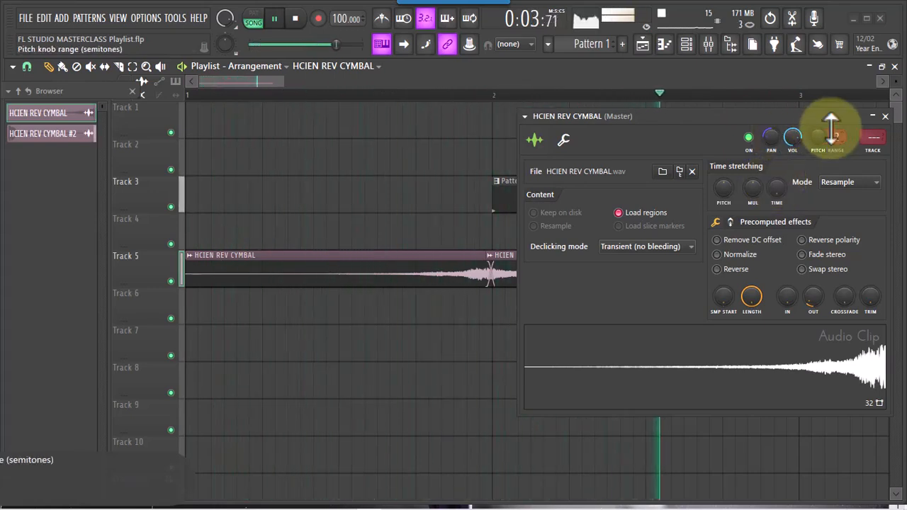
pyautogui.press('space')
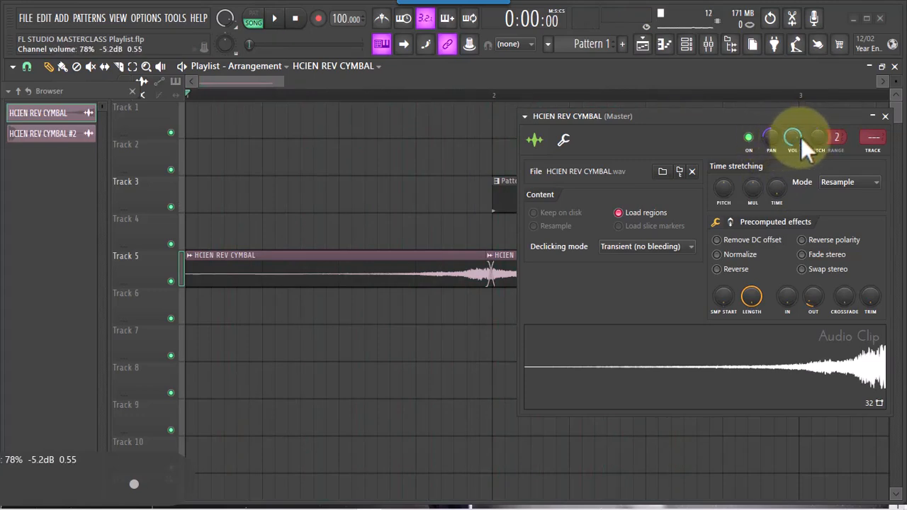
# Raise the first cymbal's channel pitch and set its pitch range to 9 semitones while the arrangement plays
pyautogui.moveTo(817, 139); pyautogui.dragTo(817, 133)
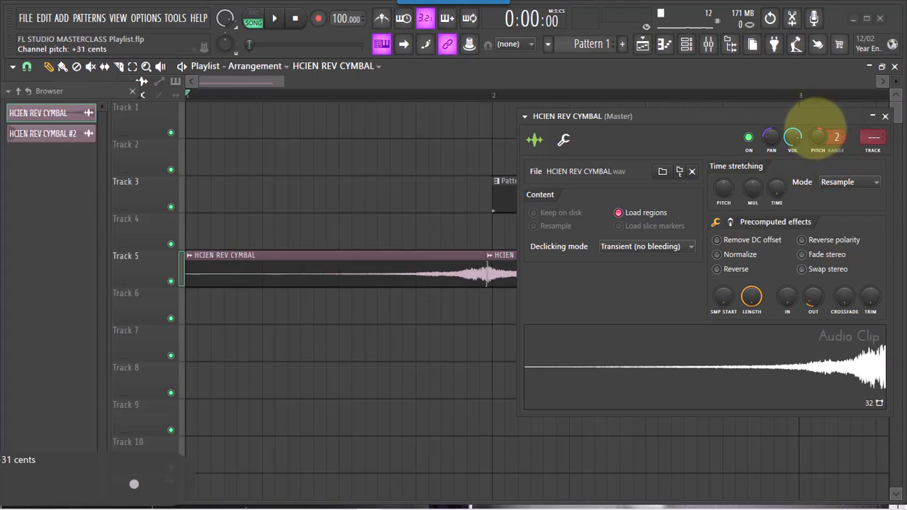
pyautogui.click(836, 138)
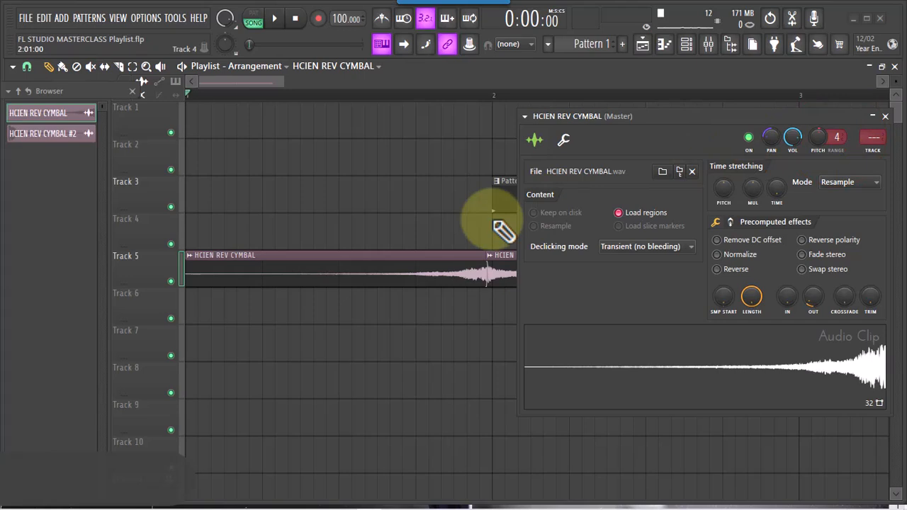
pyautogui.press('space')
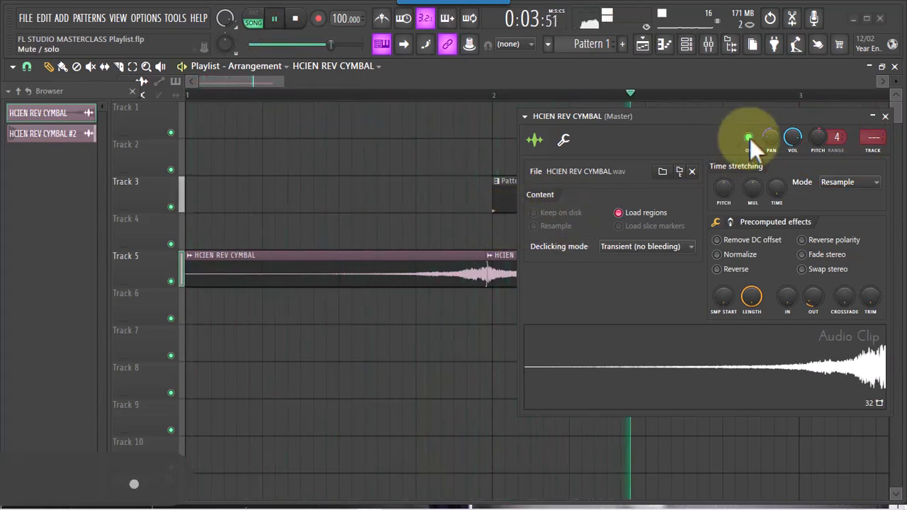
pyautogui.moveTo(813, 139); pyautogui.dragTo(813, 106)
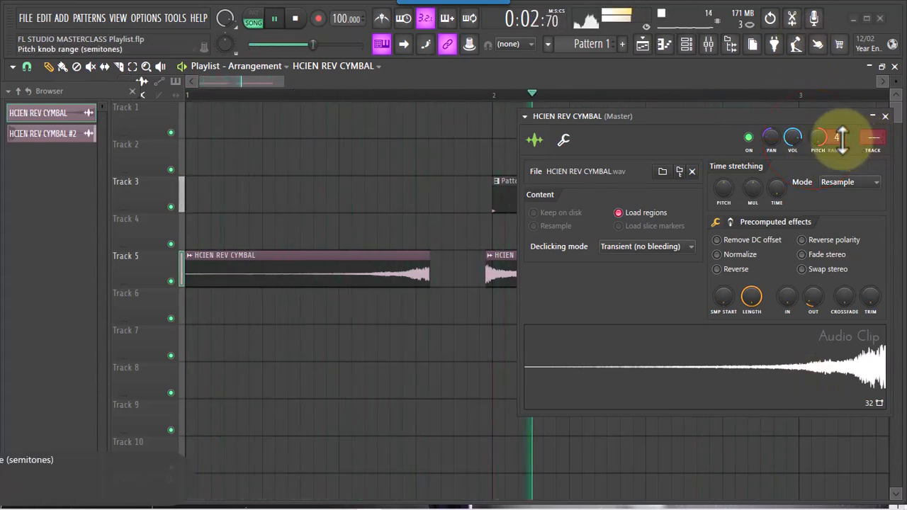
pyautogui.moveTo(838, 139); pyautogui.dragTo(830, 112)
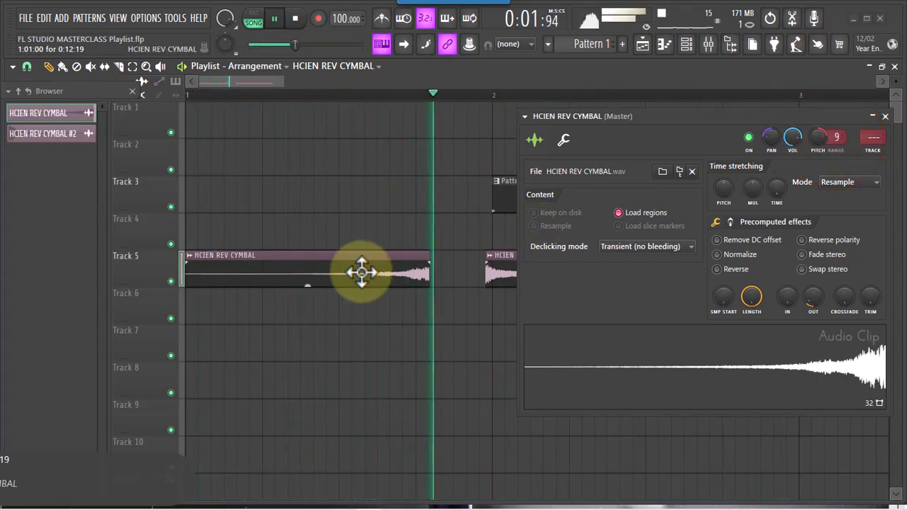
# Shift the shortened first cymbal clip later on Track 5 until its end overlaps the start of the HCIEN REV CYMBAL #2 clip
pyautogui.moveTo(354, 265); pyautogui.dragTo(390, 264)
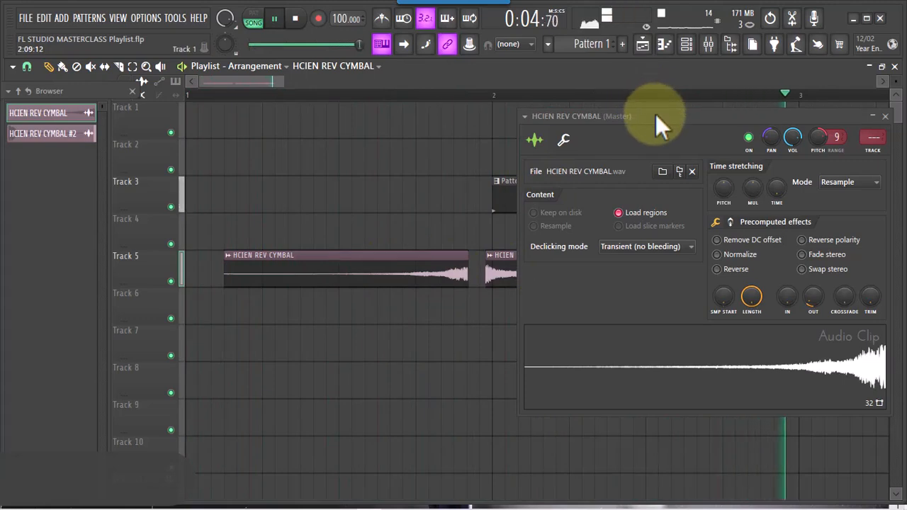
pyautogui.moveTo(655, 115); pyautogui.dragTo(678, 115)
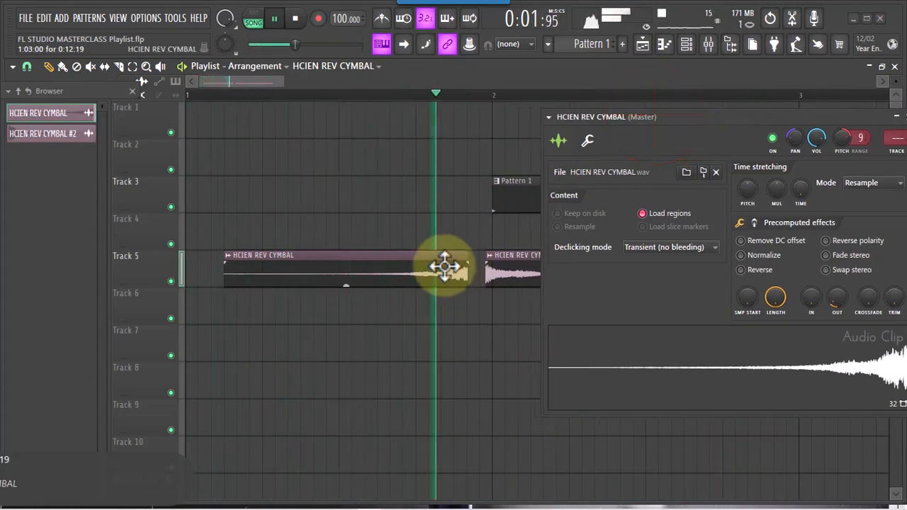
pyautogui.moveTo(446, 265); pyautogui.dragTo(471, 264)
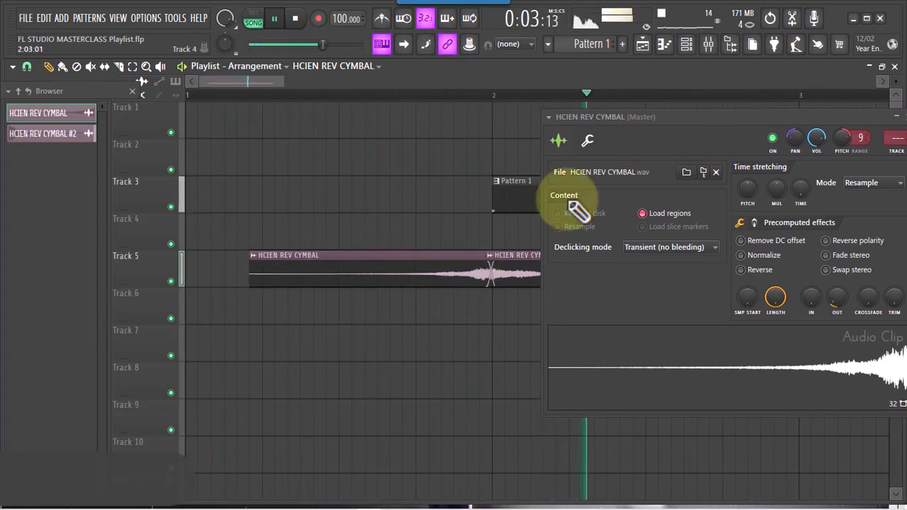
# Stop playback and move the first cymbal clip on Track 5 back to the start of bar 1
pyautogui.moveTo(704, 115); pyautogui.dragTo(684, 104)
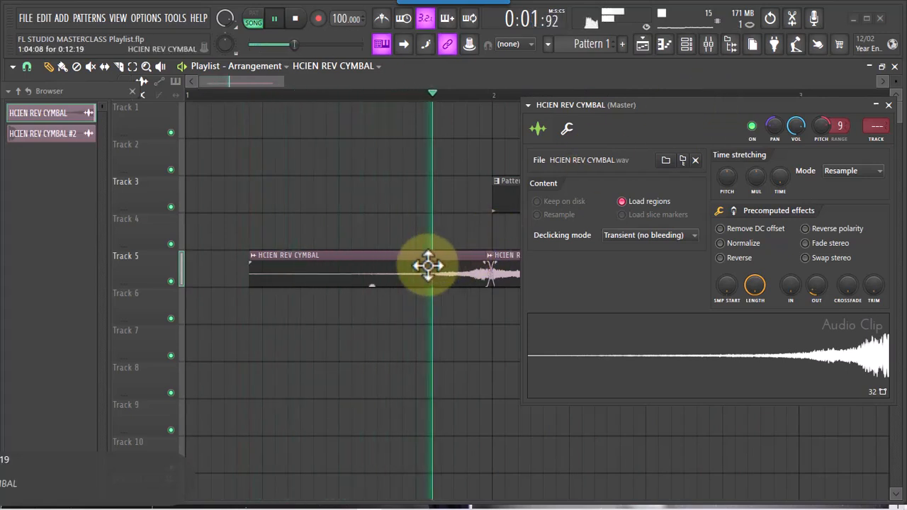
pyautogui.press('space')
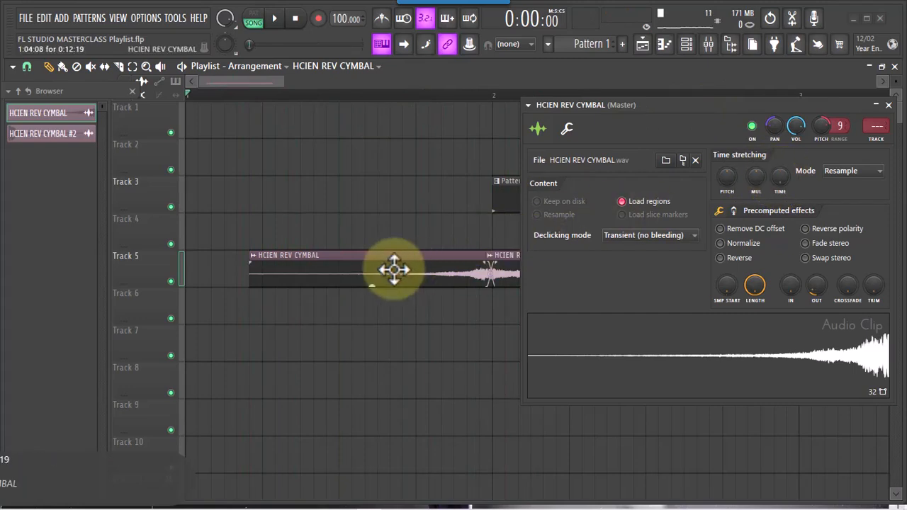
pyautogui.moveTo(390, 269); pyautogui.dragTo(301, 283)
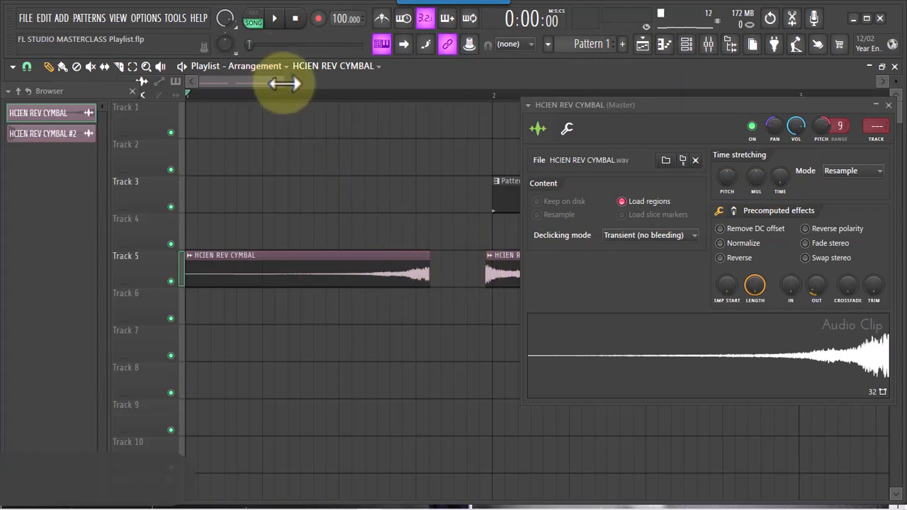
# Set the first cymbal's time stretch time to 1:01:10 and play the arrangement to check it
pyautogui.moveTo(281, 83)
pyautogui.mouseDown()
pyautogui.moveTo(510, 85)
pyautogui.moveTo(369, 85)
pyautogui.mouseUp()
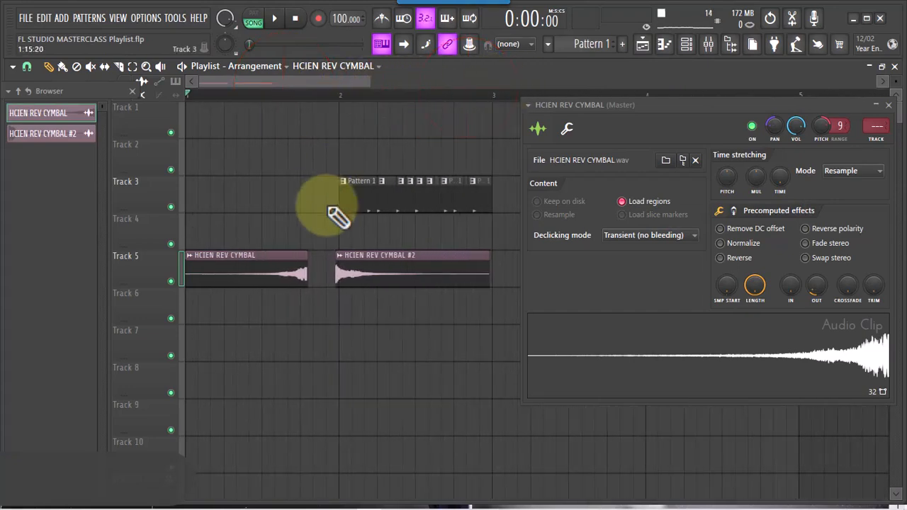
pyautogui.click(275, 269)
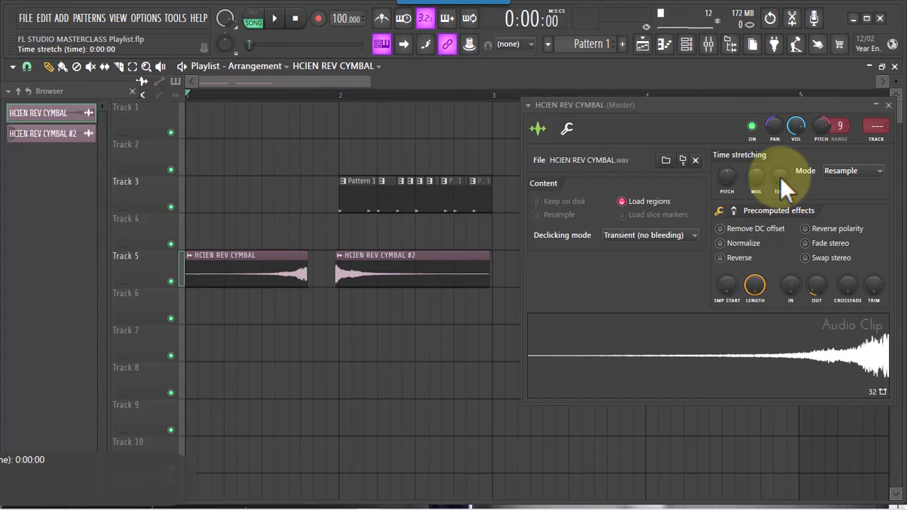
pyautogui.moveTo(779, 177)
pyautogui.mouseDown()
pyautogui.moveTo(770, 127)
pyautogui.moveTo(787, 150)
pyautogui.moveTo(782, 174)
pyautogui.mouseUp()
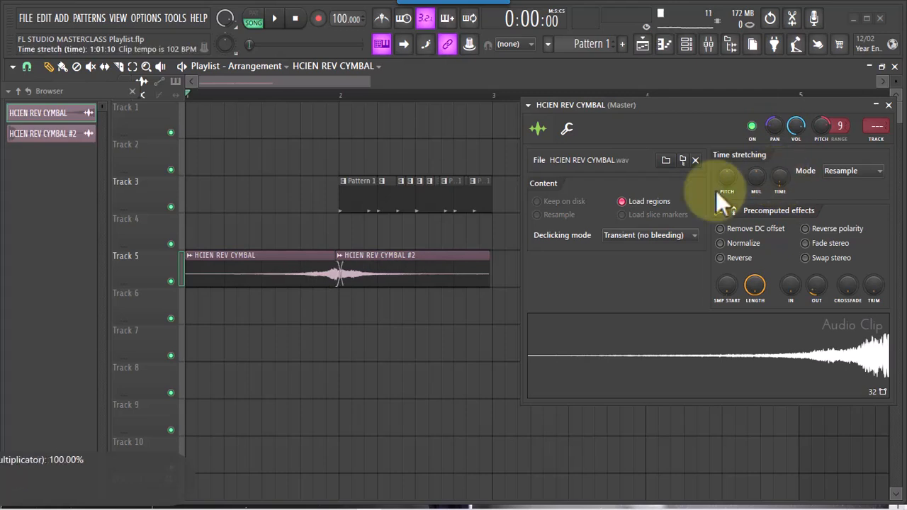
pyautogui.press('space')
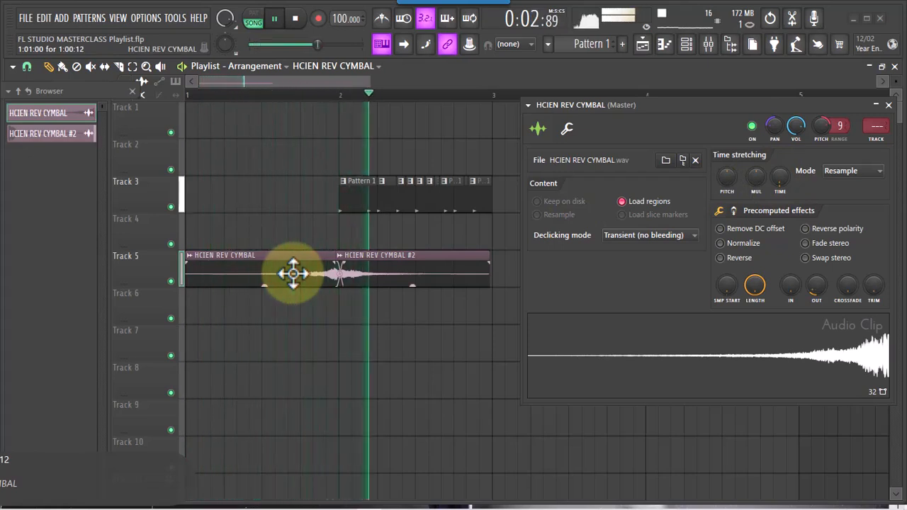
pyautogui.press('space')
pyautogui.press('space')
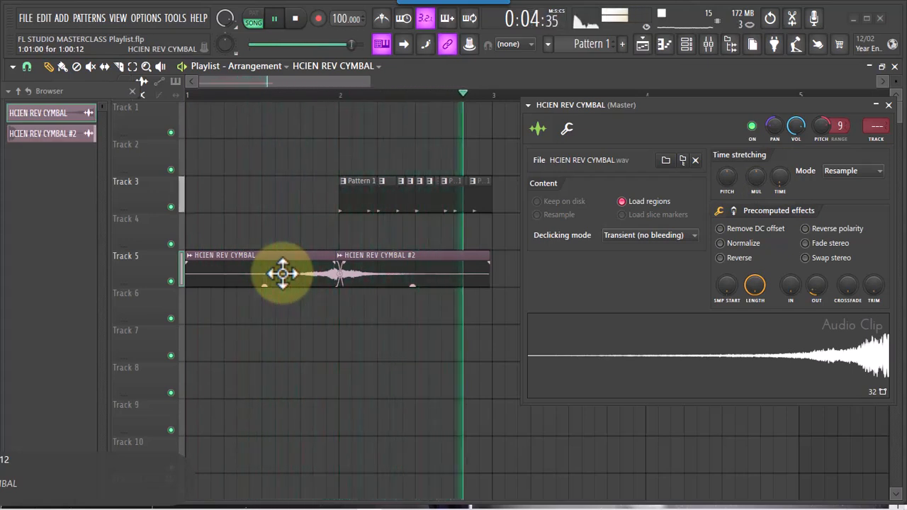
pyautogui.press('space')
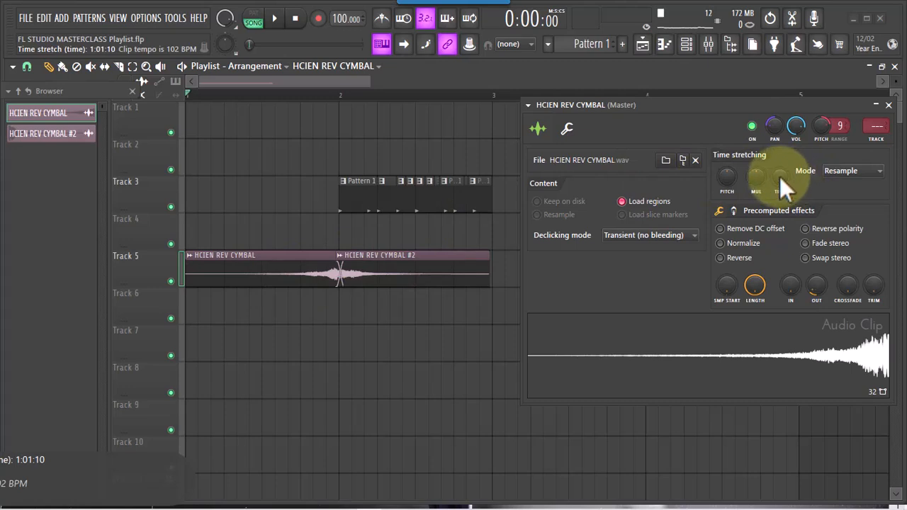
# Change the first cymbal's time stretching mode to Stretch and play the arrangement to hear it
pyautogui.click(844, 175)
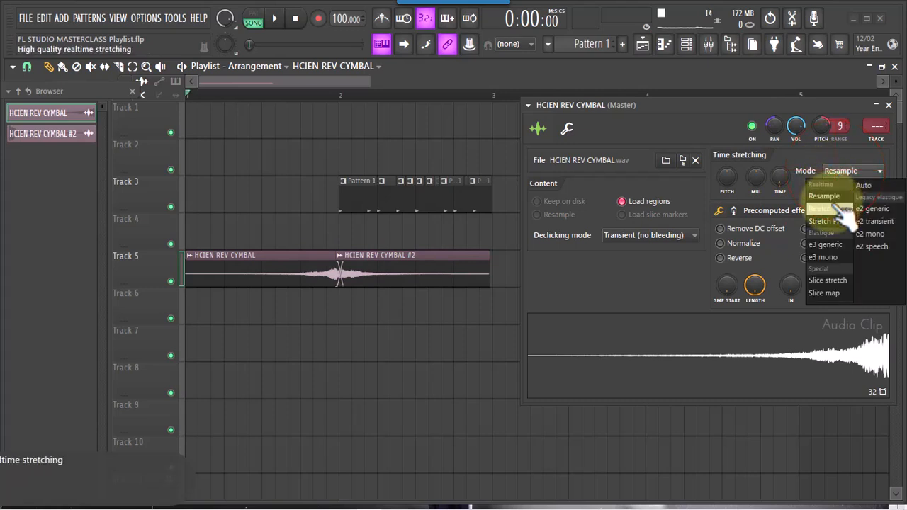
pyautogui.click(842, 210)
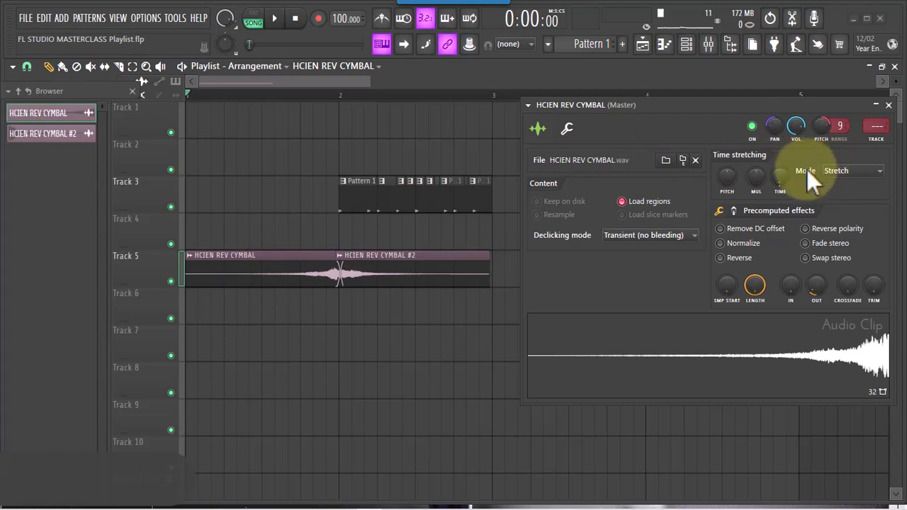
pyautogui.click(843, 174)
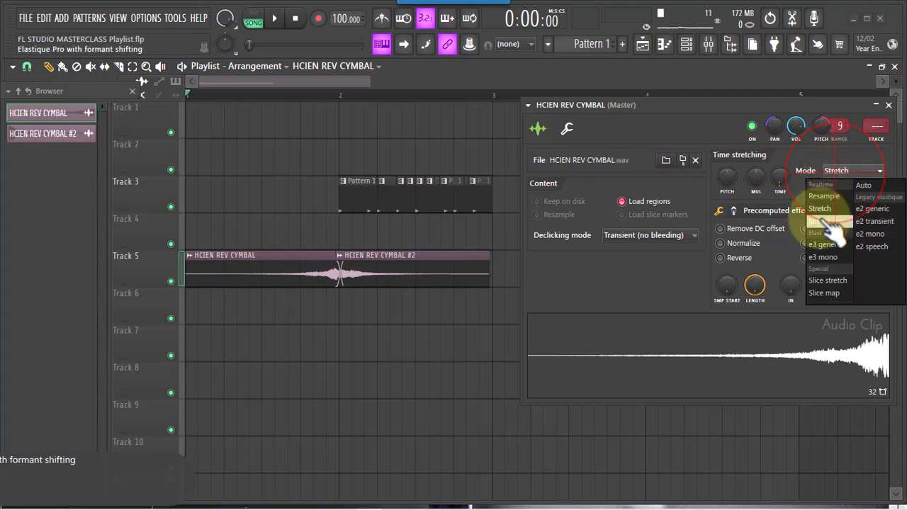
pyautogui.click(834, 212)
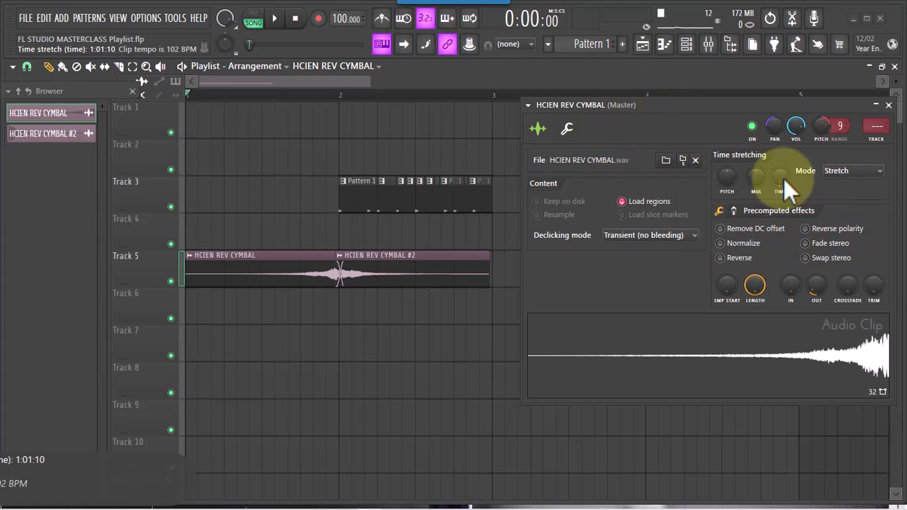
pyautogui.press('space')
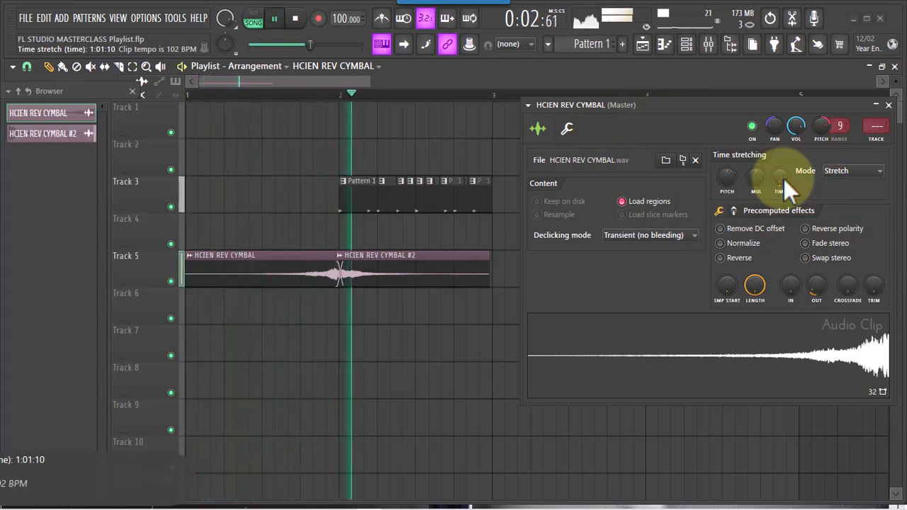
pyautogui.press('space')
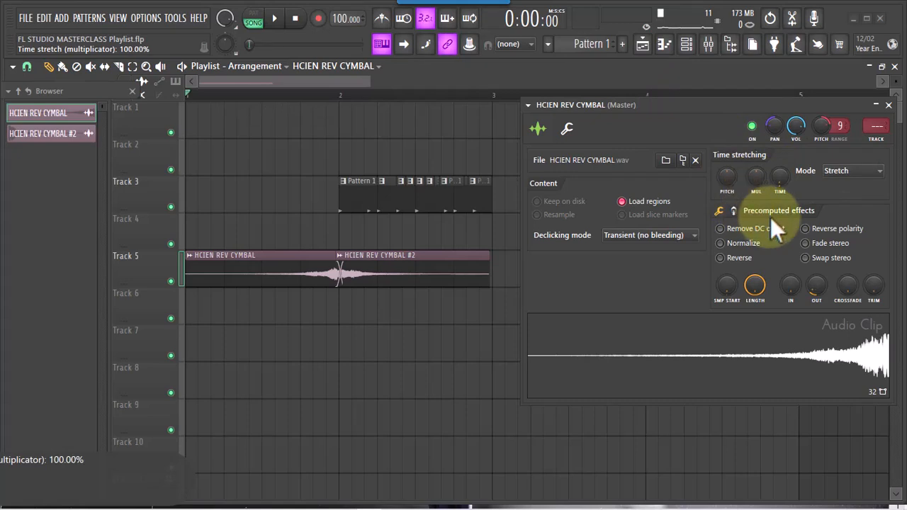
# Reposition the HCIEN REV CYMBAL channel window, view its miscellaneous functions and return to the sample settings
pyautogui.moveTo(765, 105)
pyautogui.mouseDown()
pyautogui.moveTo(747, 103)
pyautogui.moveTo(757, 100)
pyautogui.mouseUp()
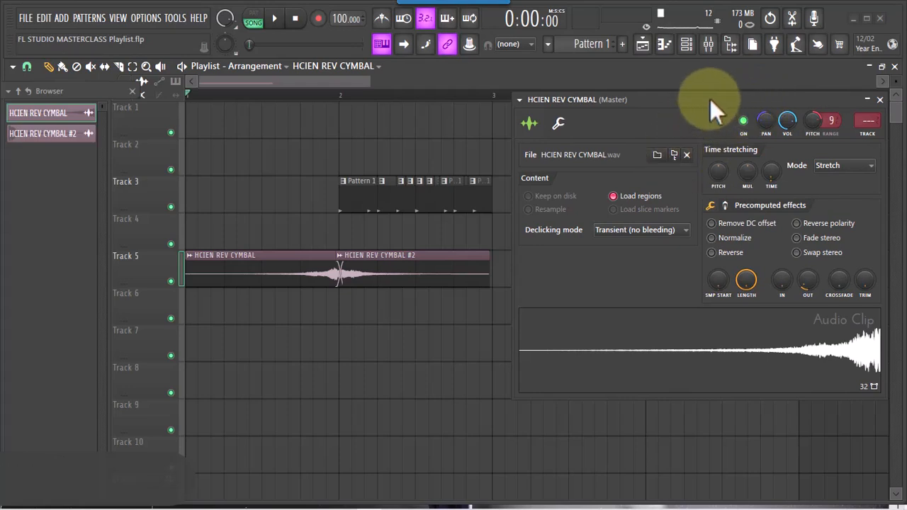
pyautogui.moveTo(710, 99); pyautogui.dragTo(711, 89)
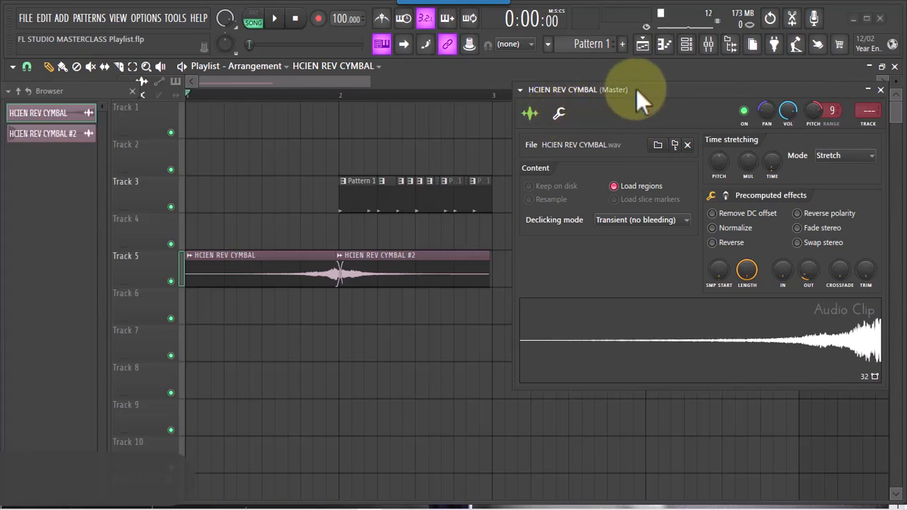
pyautogui.click(559, 113)
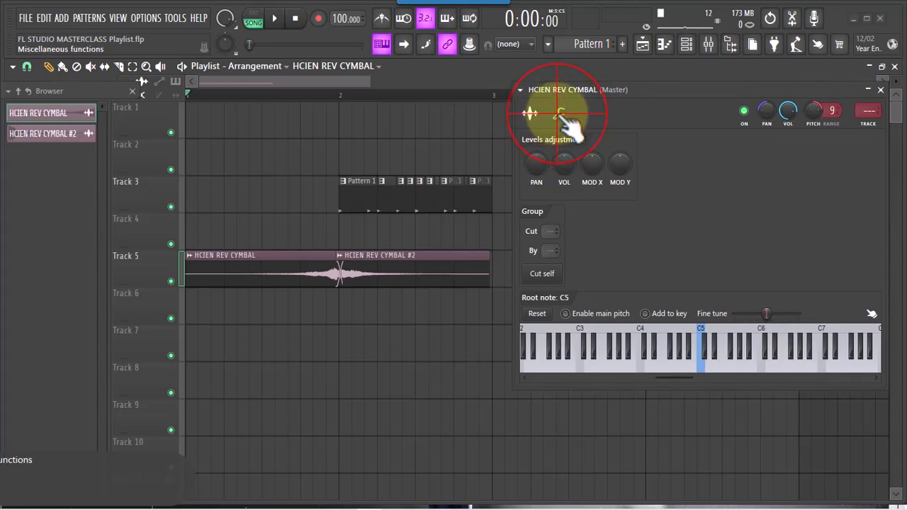
pyautogui.click(529, 113)
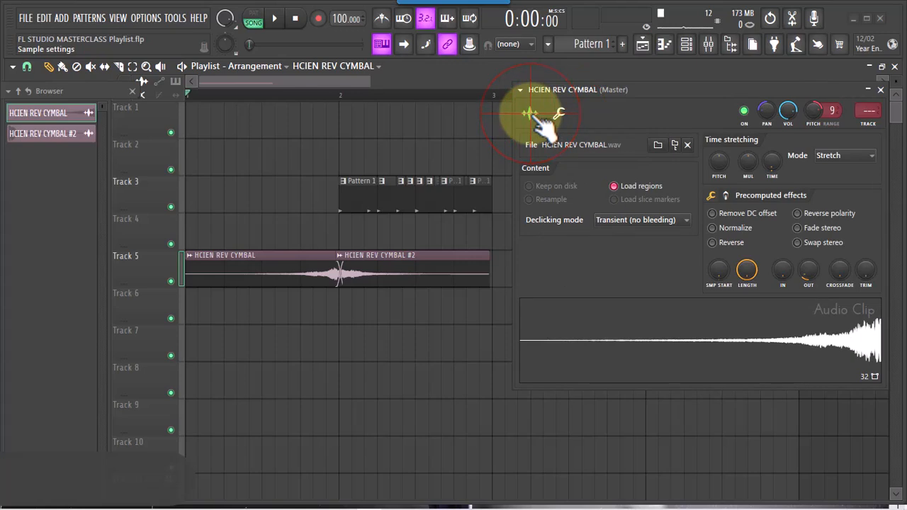
pyautogui.moveTo(648, 90); pyautogui.dragTo(641, 83)
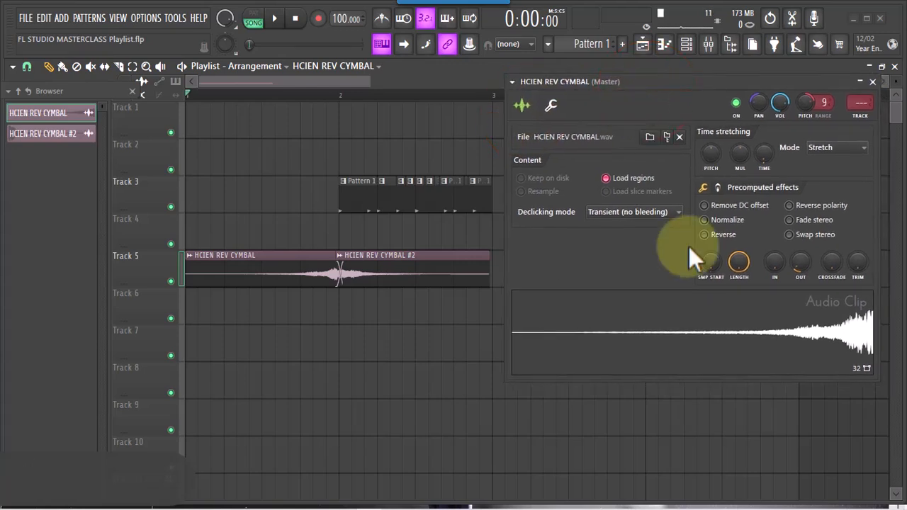